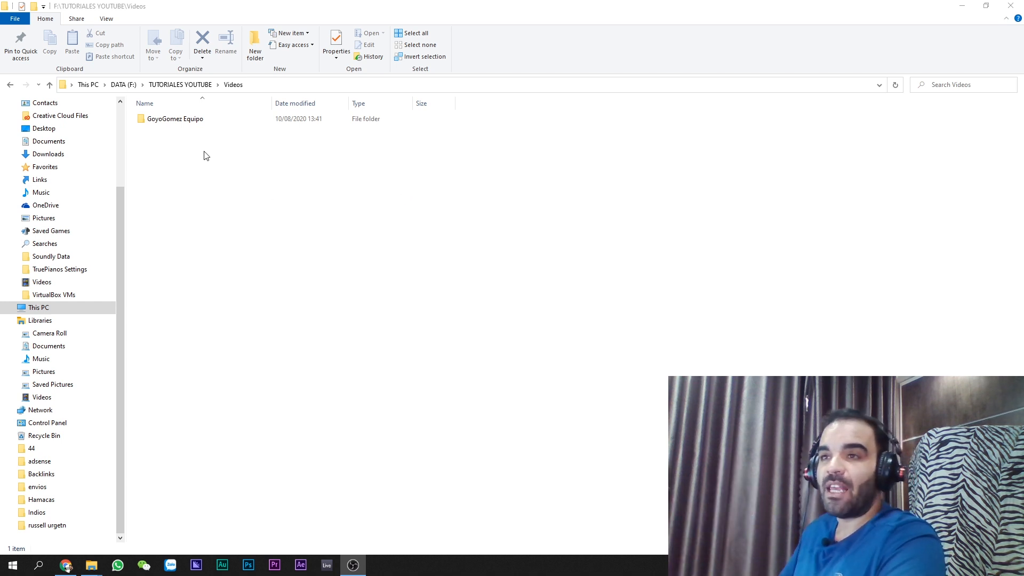
- Open the GoyoGomez Equipo folder and check the file details of the videos inside it
left_click(183, 122)
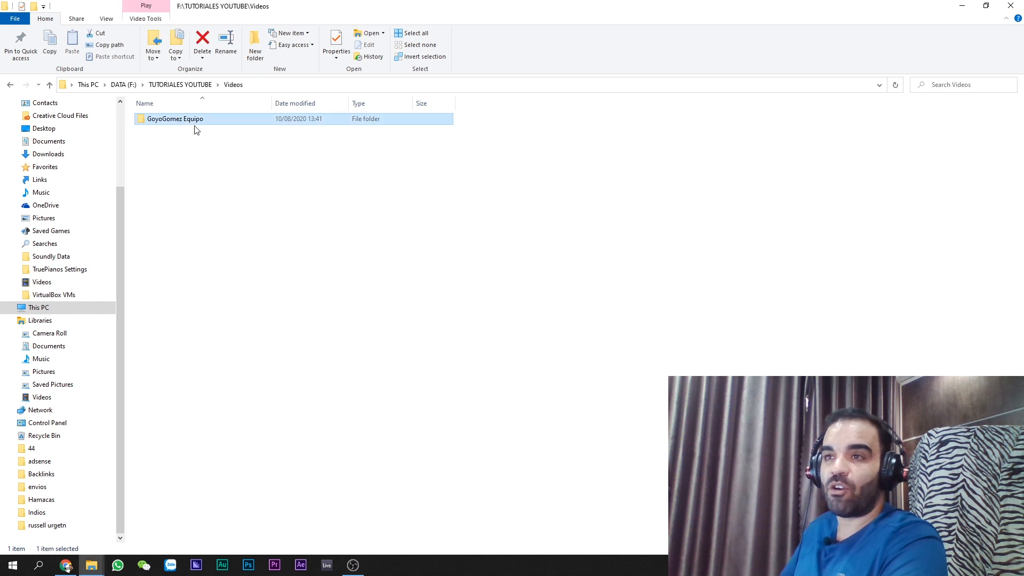
double_click(167, 122)
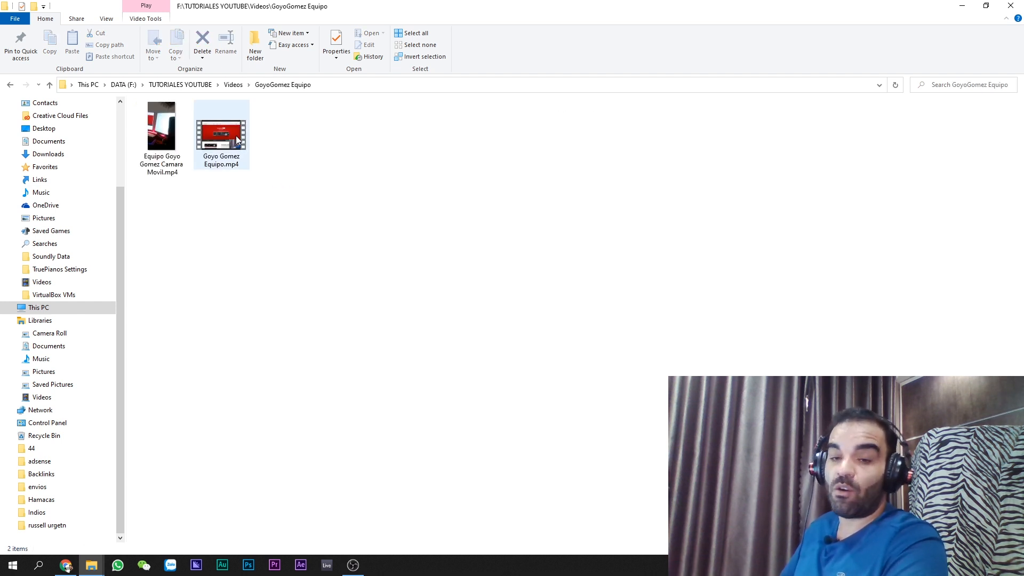
mouse_move(231, 137)
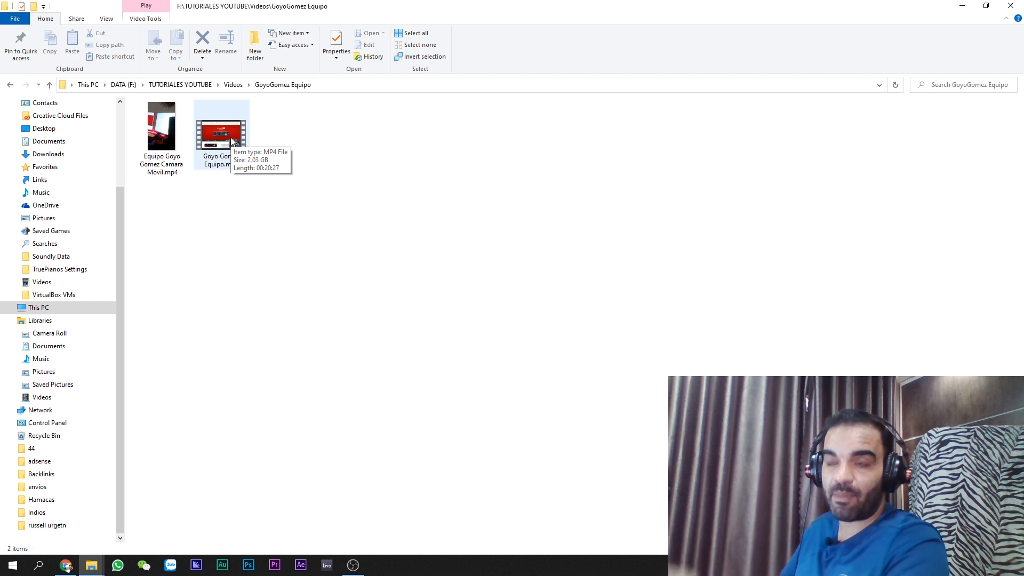
mouse_move(165, 129)
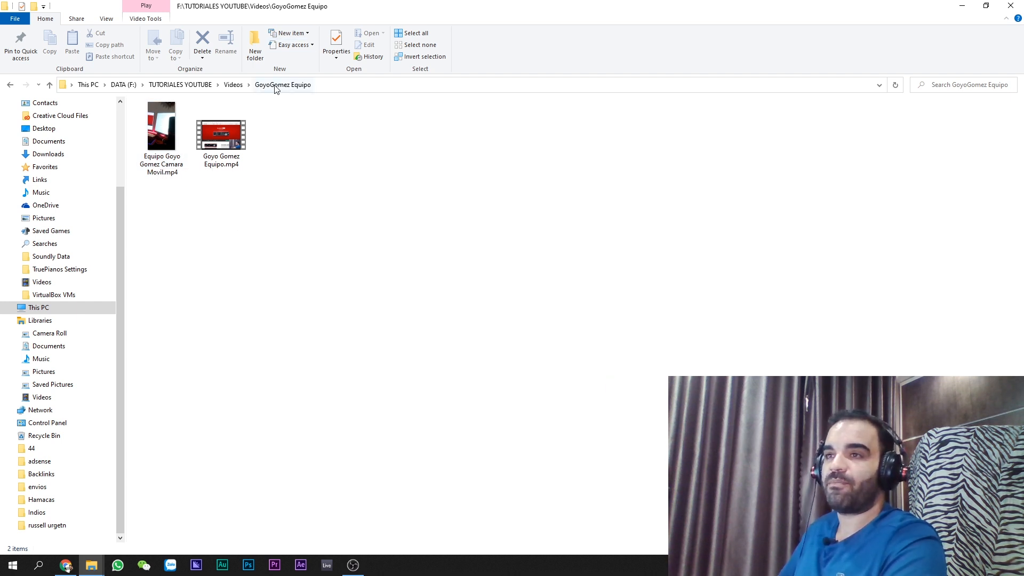
- Return to the Videos folder and create a subfolder named Premiere Project
left_click(232, 85)
right_click(338, 180)
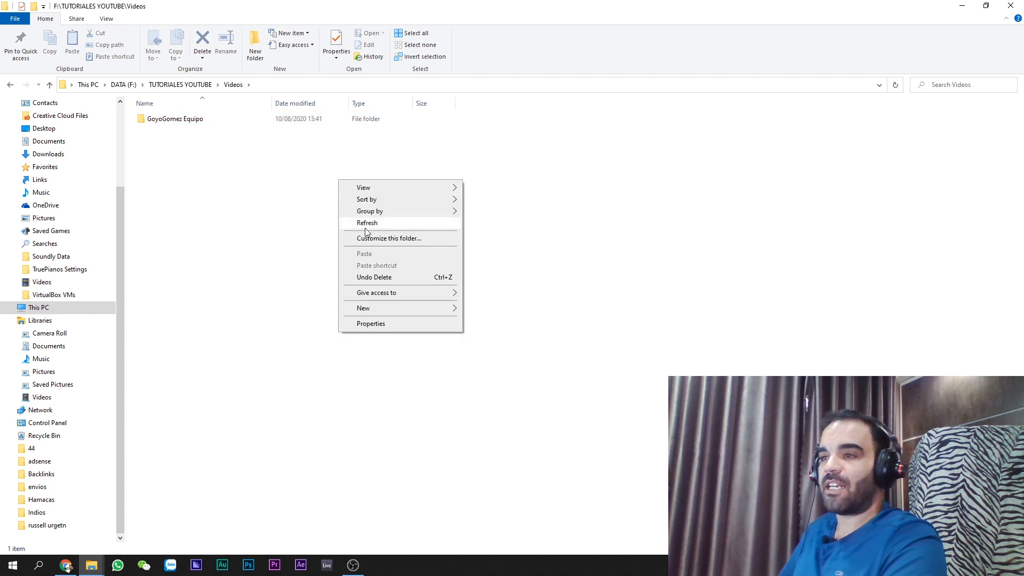
mouse_move(423, 308)
left_click(491, 311)
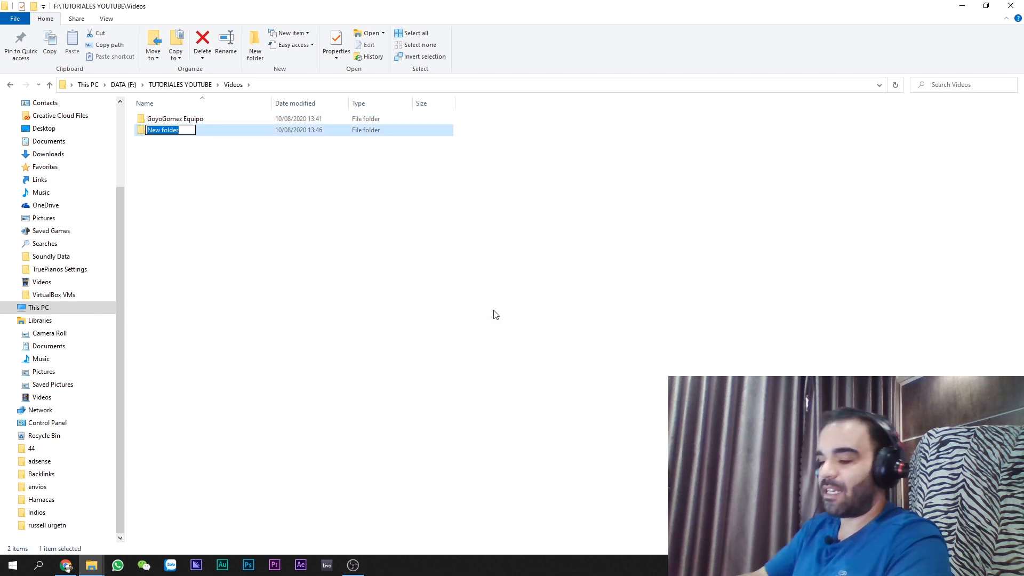
type("Premiere Pr")
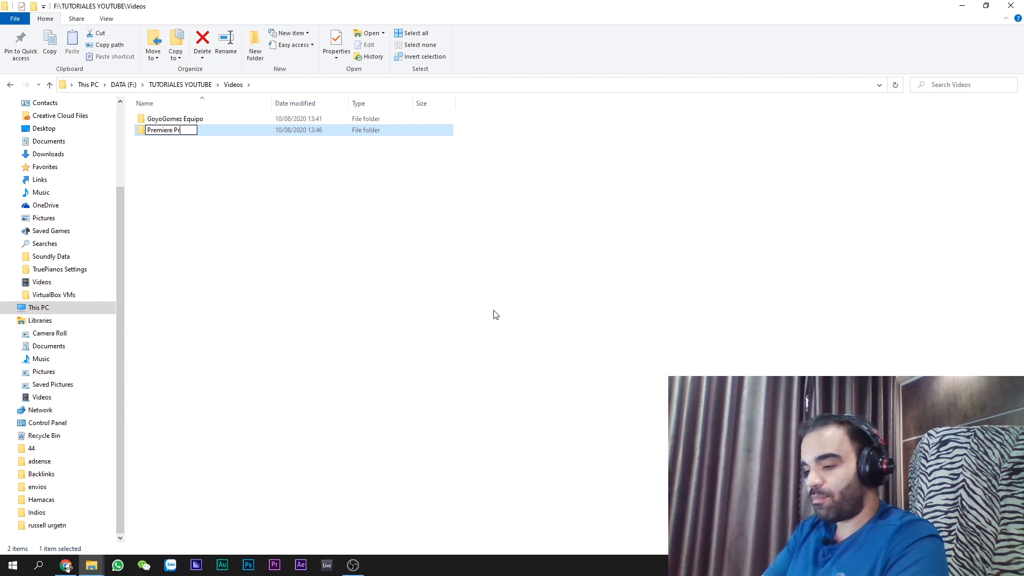
type("oject")
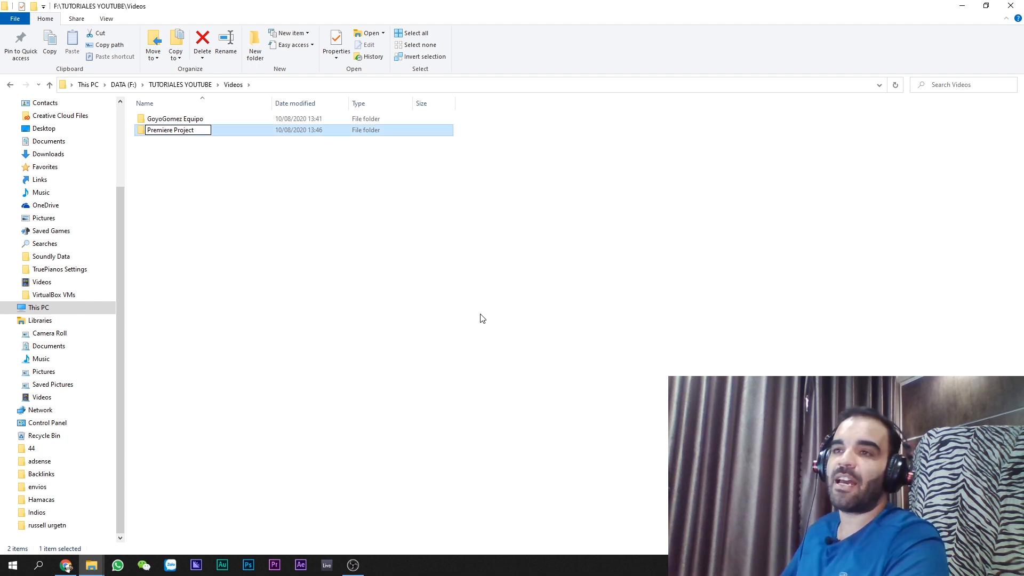
left_click(507, 309)
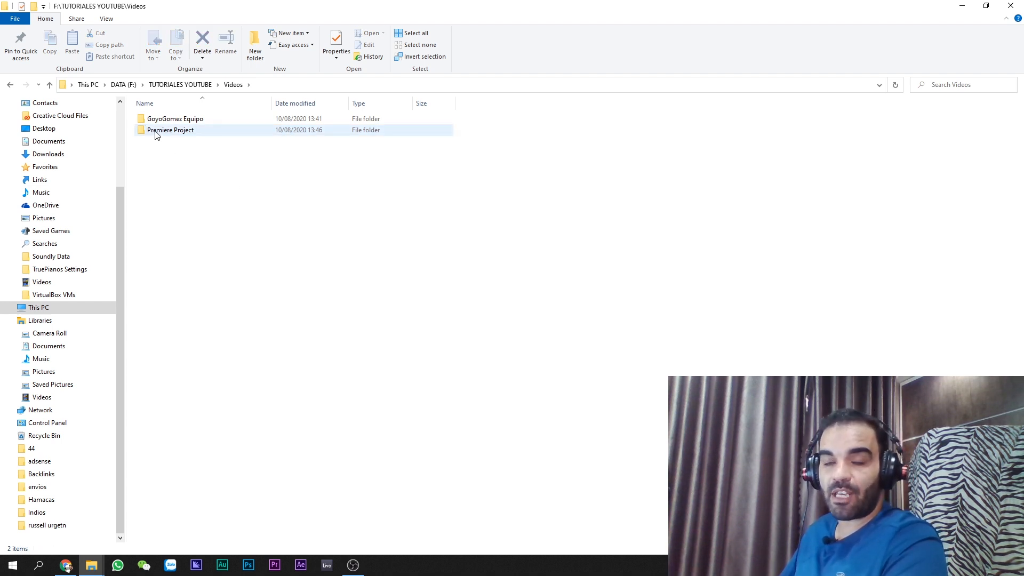
- Create another subfolder named Renders in the Videos folder
right_click(242, 208)
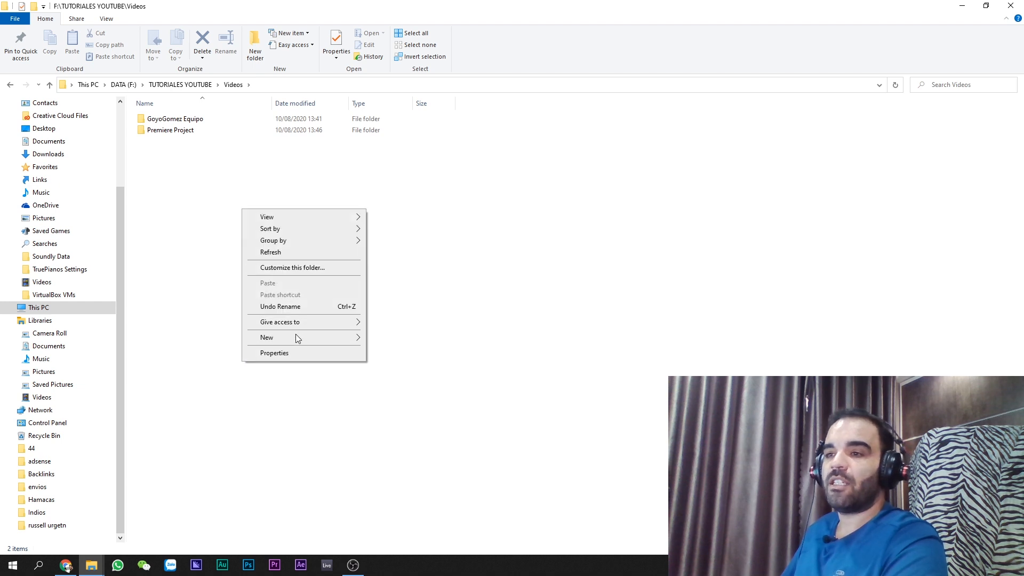
mouse_move(298, 335)
left_click(398, 338)
type("Renders")
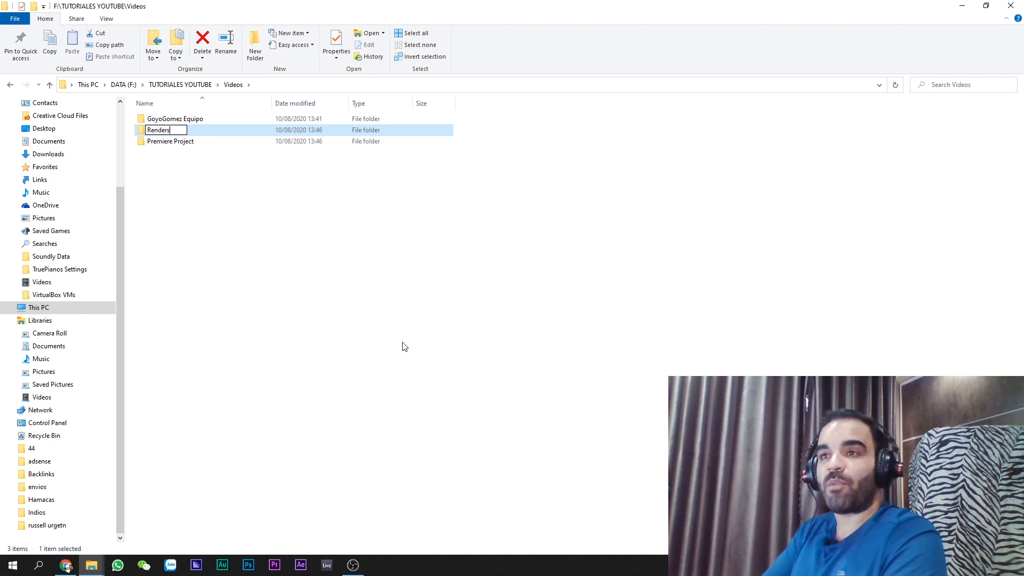
key("Return")
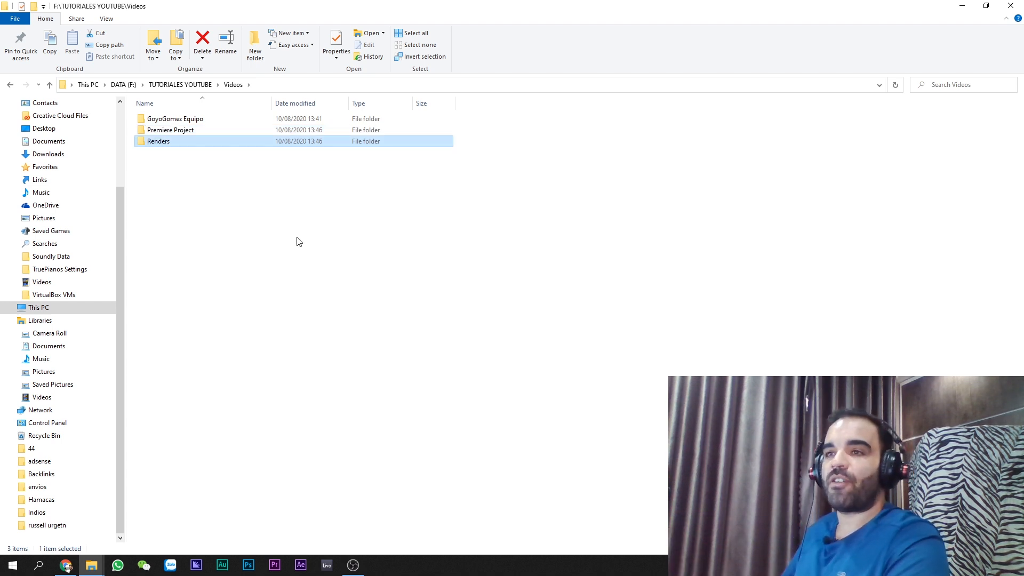
- Create a subfolder named Musica in the Videos folder for the music files
left_click(230, 208)
right_click(231, 207)
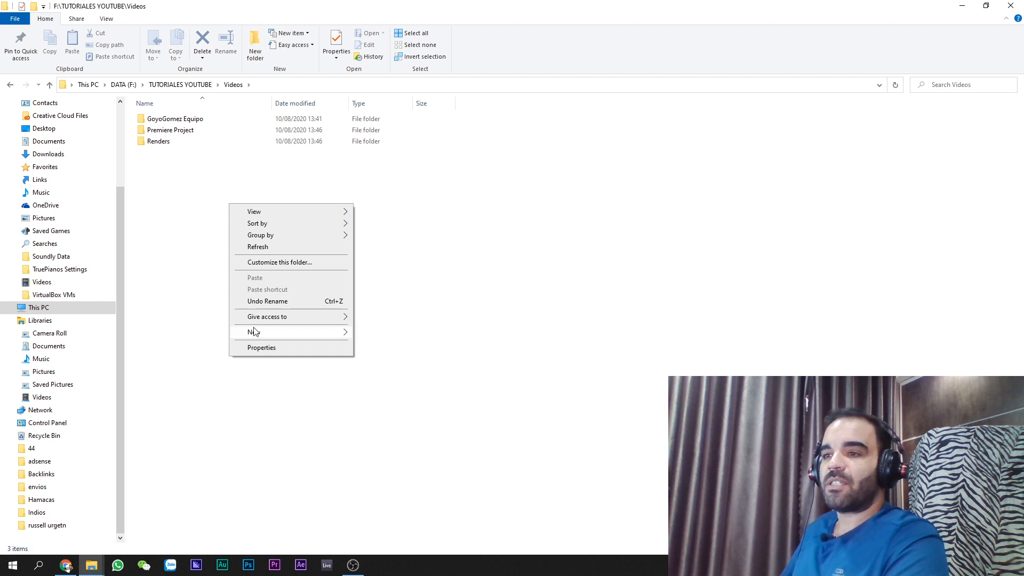
mouse_move(251, 332)
left_click(370, 335)
type("Musica")
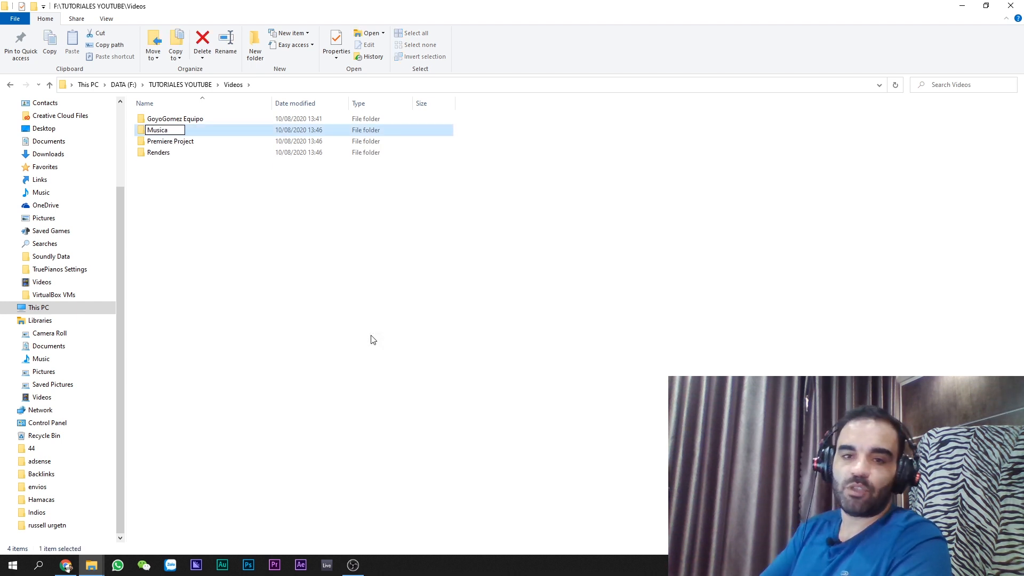
key("Return")
- Create a subfolder named Outro.Intro in the Videos folder
right_click(207, 214)
mouse_move(277, 337)
left_click(367, 337)
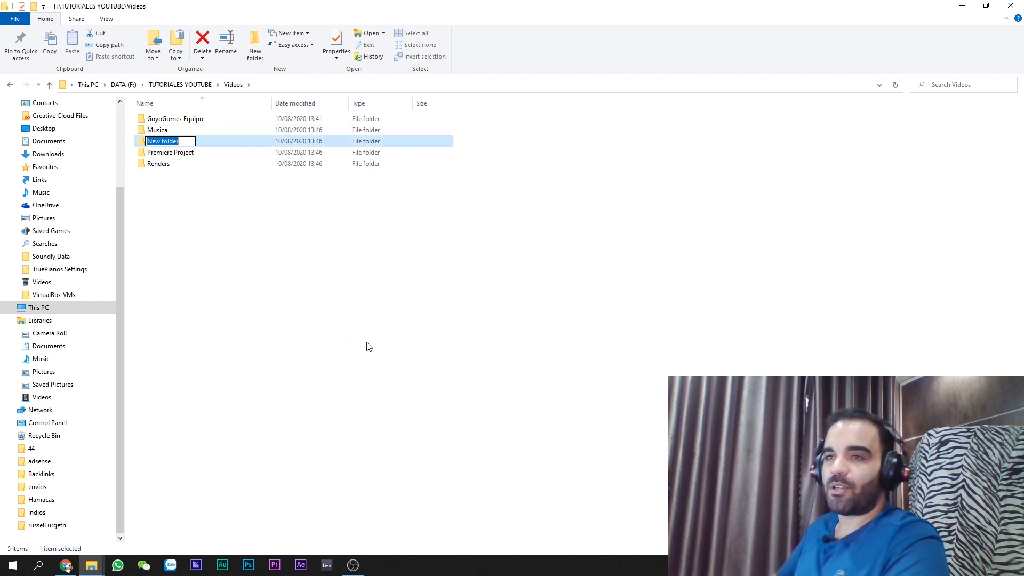
type("Outro")
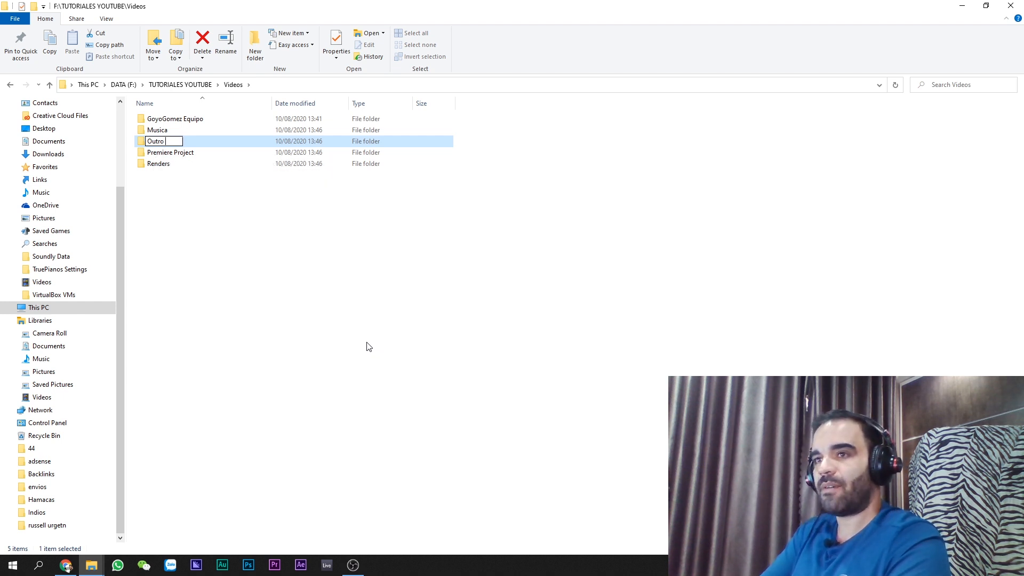
type("  ntro")
key("Return")
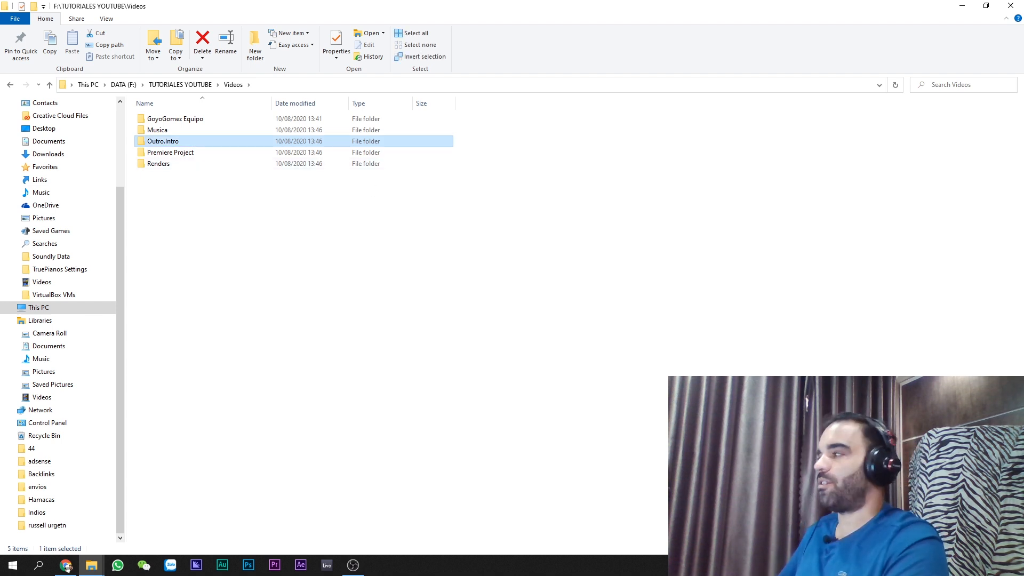
- Add the audio file Goyo.mp3 to the Musica folder and return to the Videos folder
double_click(171, 131)
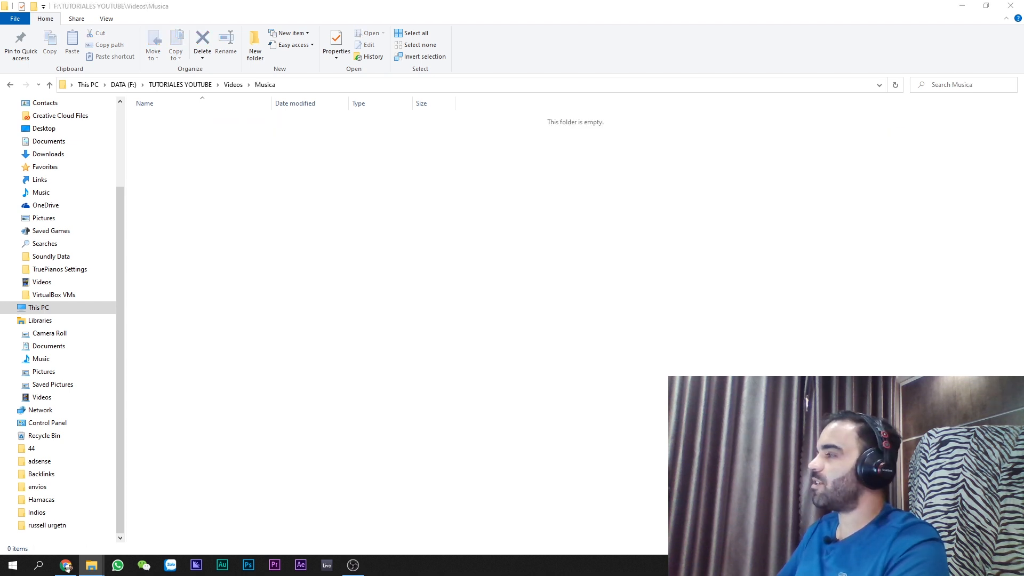
left_click_drag(409, 174, 245, 192)
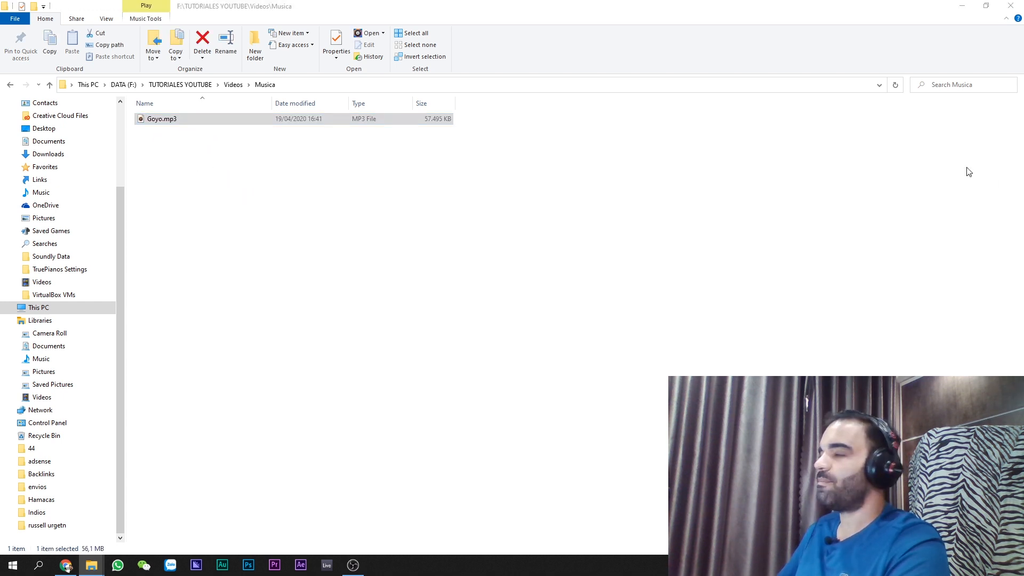
left_click(233, 85)
- Add the clip INTRO GOYO GOMEZ.mp4 to the Outro.Intro folder and return to the Videos folder
double_click(209, 140)
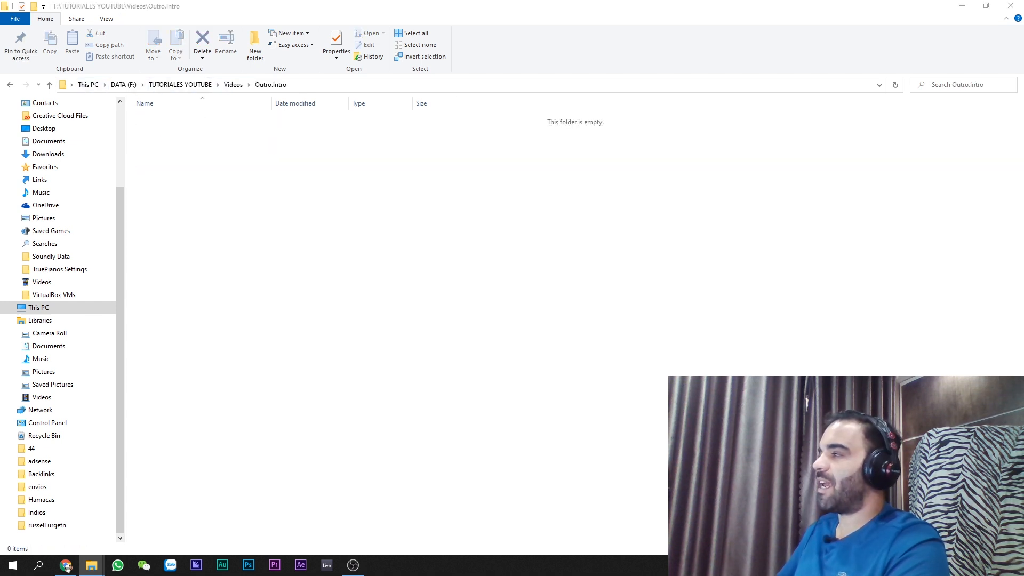
left_click_drag(66, 566, 234, 192)
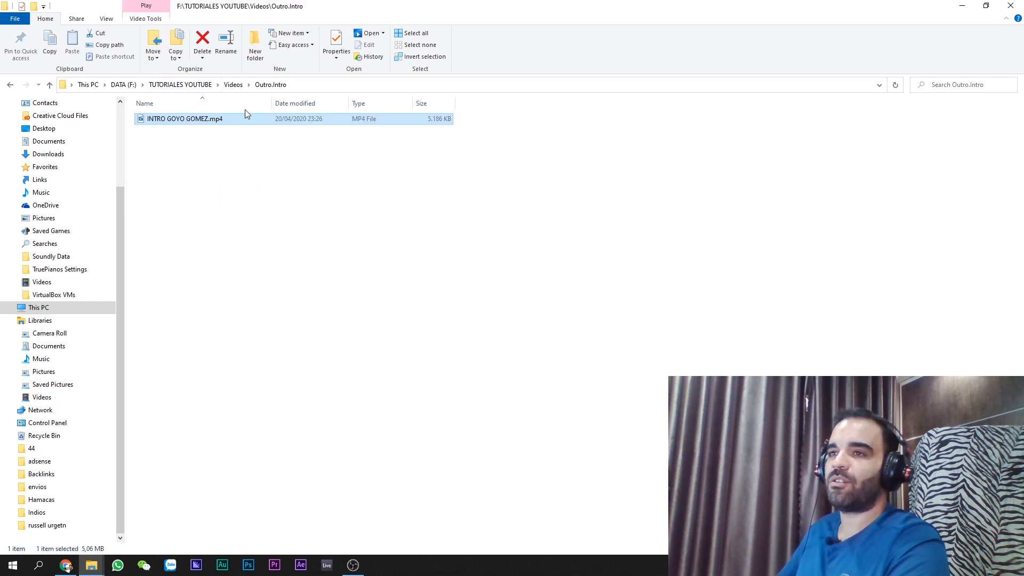
left_click(233, 84)
left_click(298, 200)
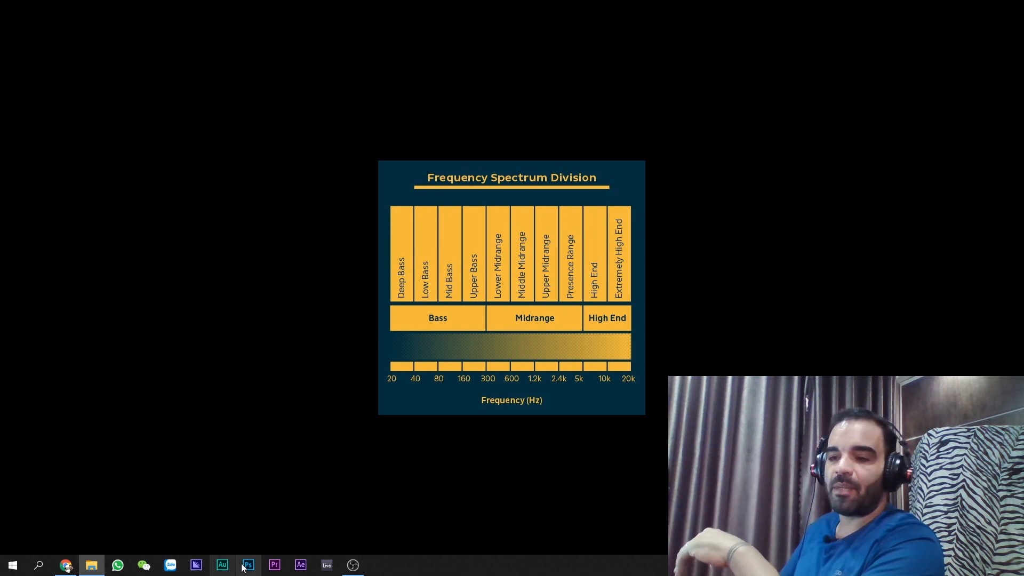
- Launch Adobe Premiere Pro and start a new project named Goyo Gomez Equipo Review
left_click(273, 566)
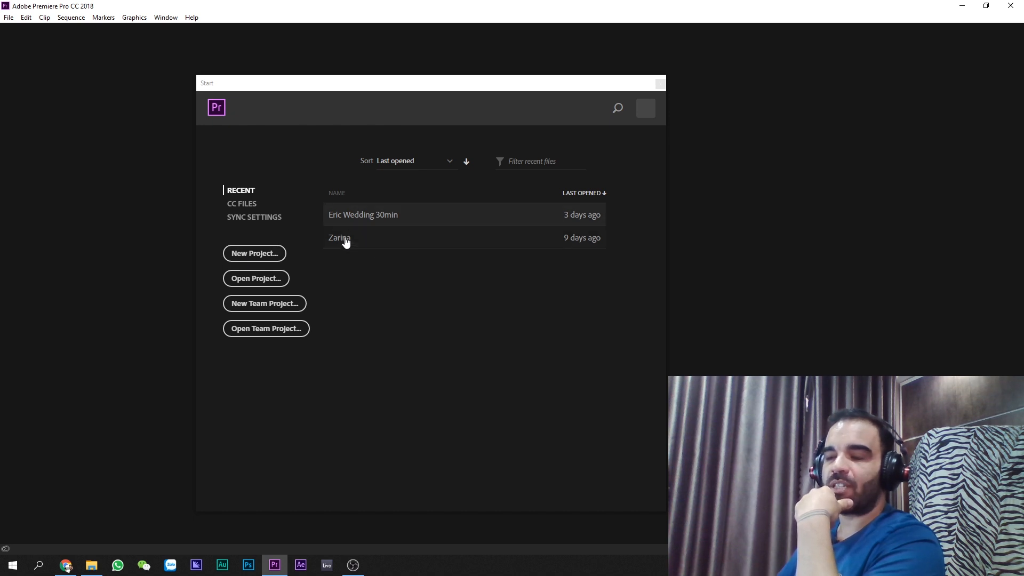
left_click(254, 254)
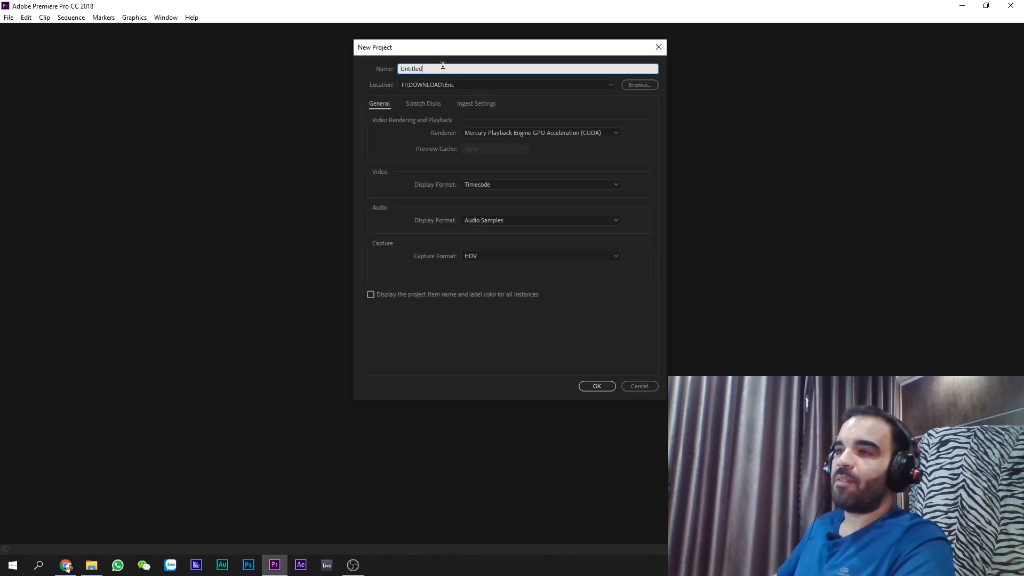
type("Goyo")
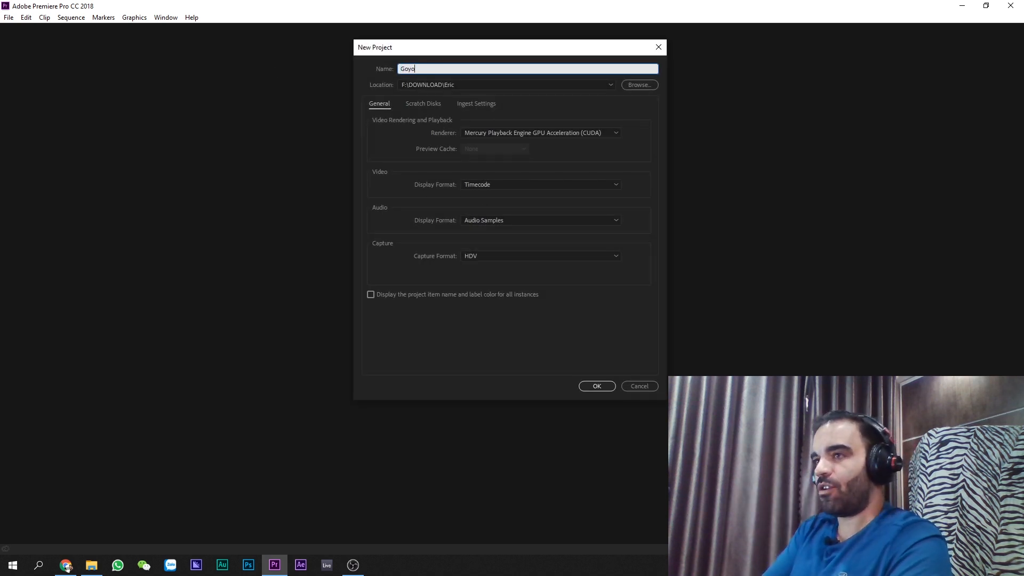
type(" Gopom")
type("ez Equipo")
type(" revio")
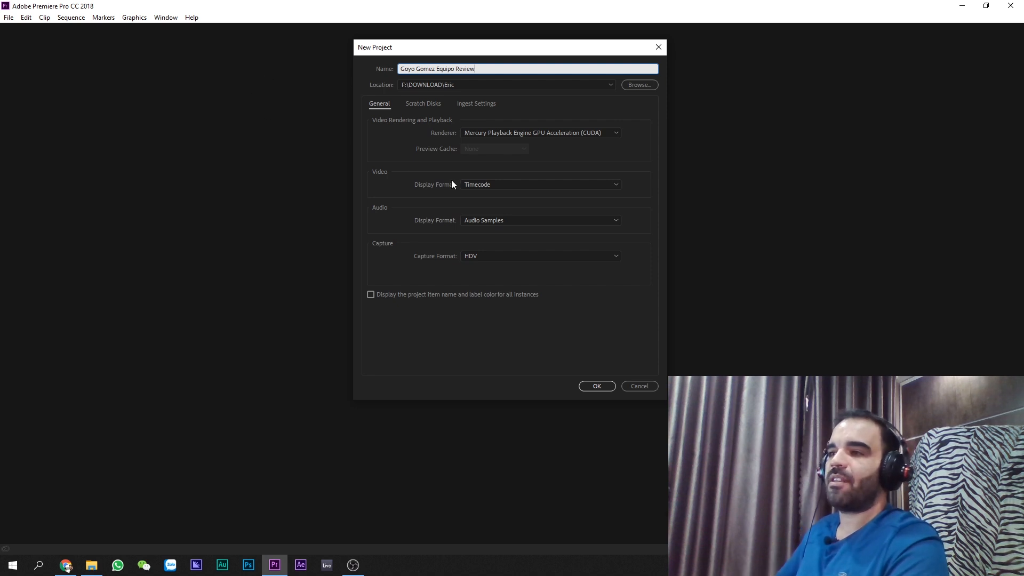
- Choose Mercury Playback Engine GPU Acceleration (CUDA) as the project's renderer and Timecode as its video display format
left_click(556, 132)
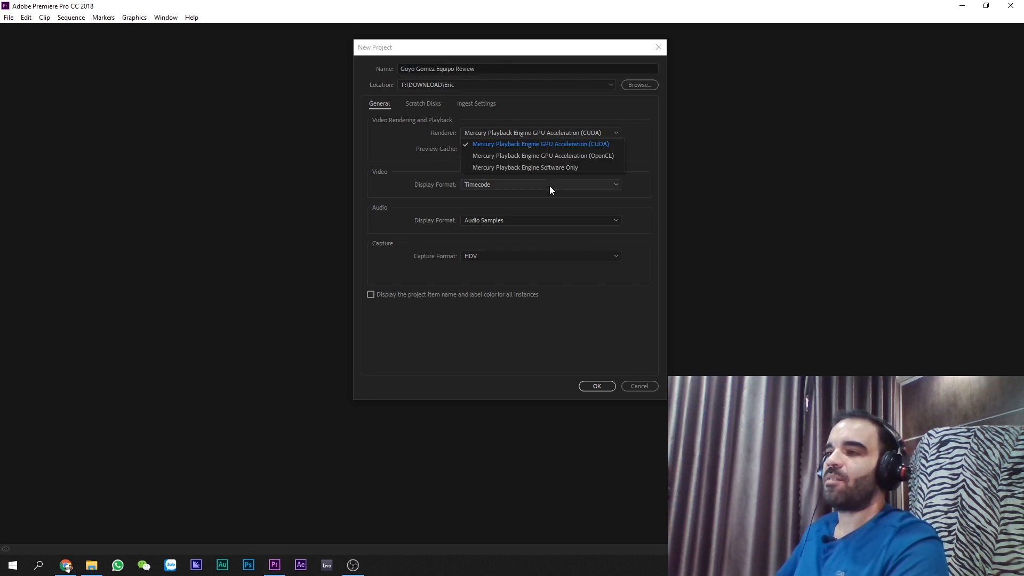
left_click(487, 147)
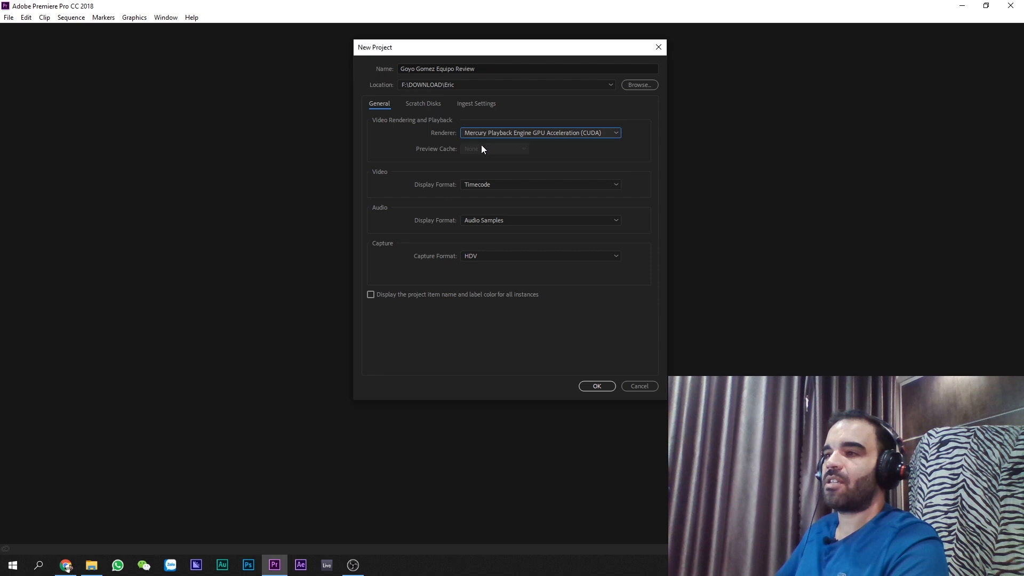
left_click(517, 133)
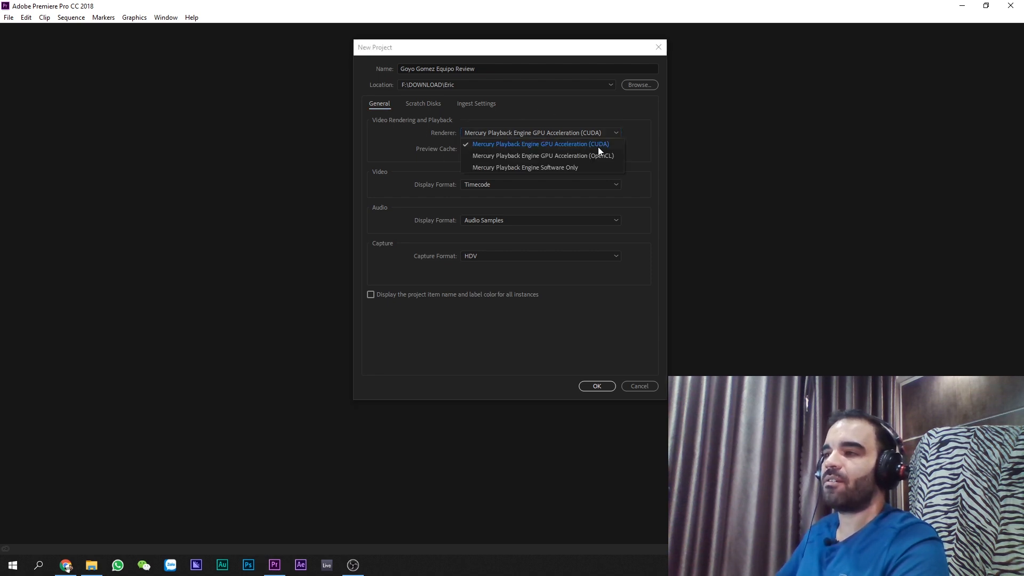
left_click(512, 144)
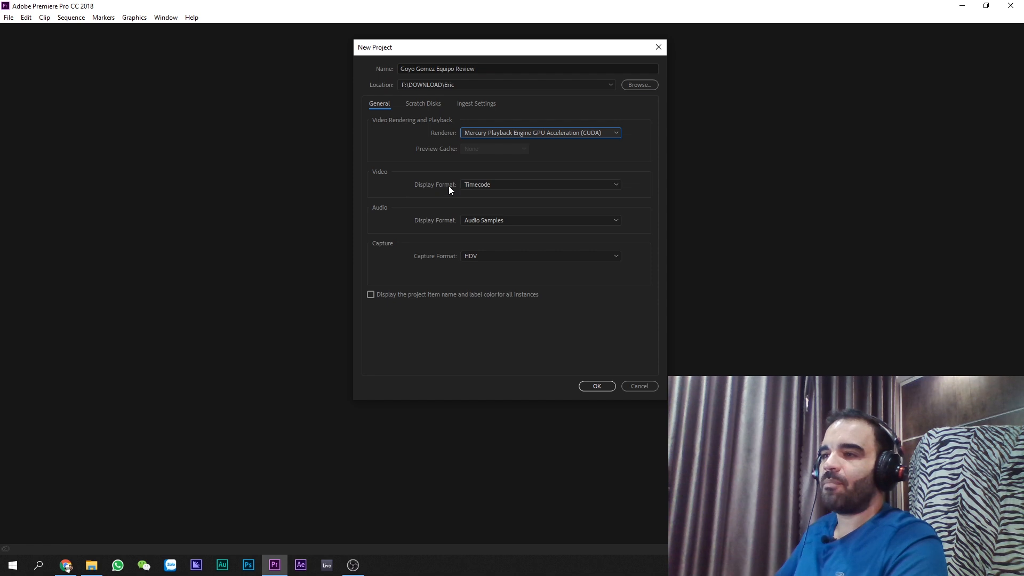
left_click(524, 185)
left_click(524, 186)
left_click(490, 183)
left_click(530, 185)
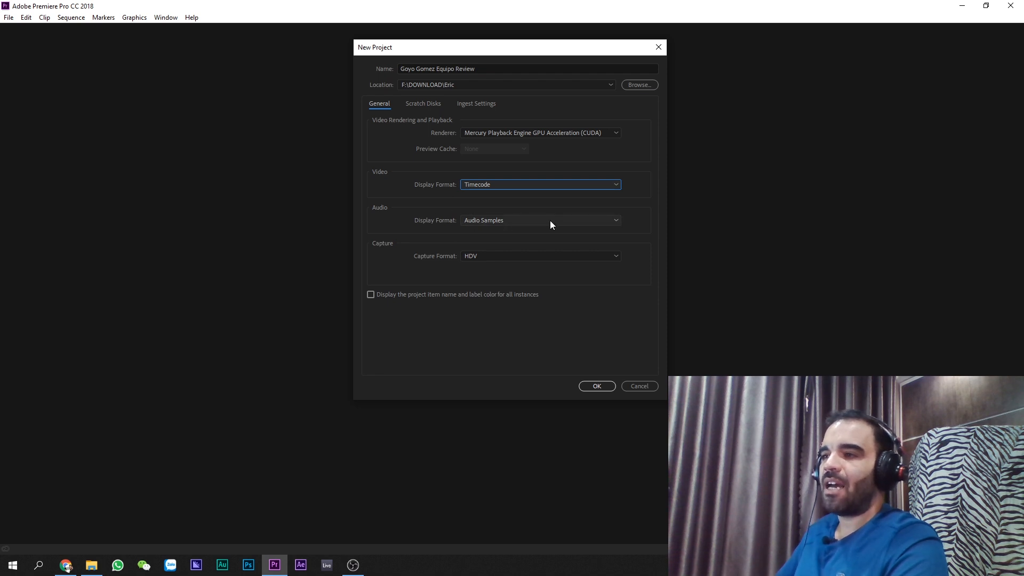
- Choose HDV as the capture format and create the project with these settings
left_click(514, 256)
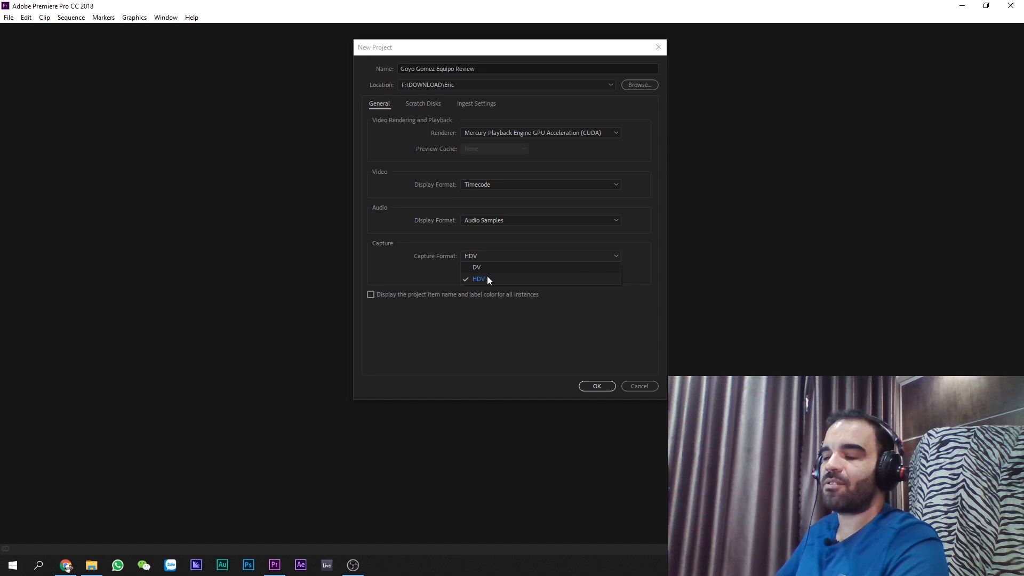
left_click(481, 278)
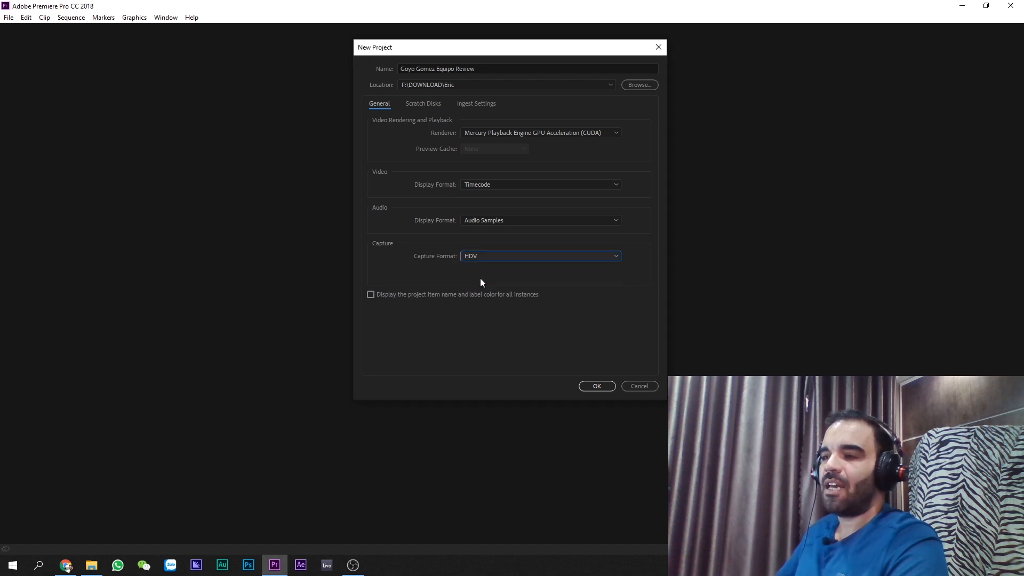
left_click(590, 386)
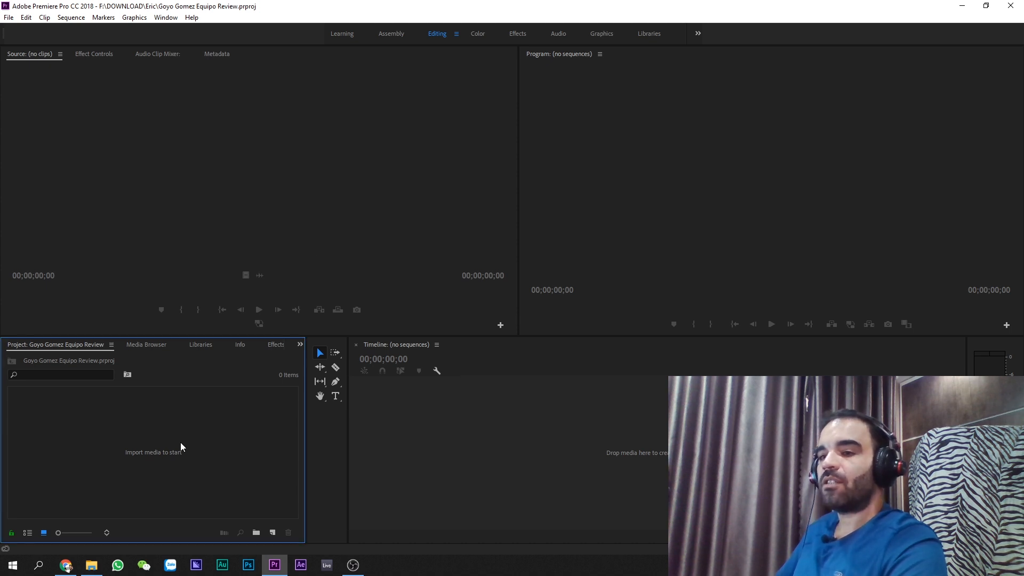
left_click(8, 17)
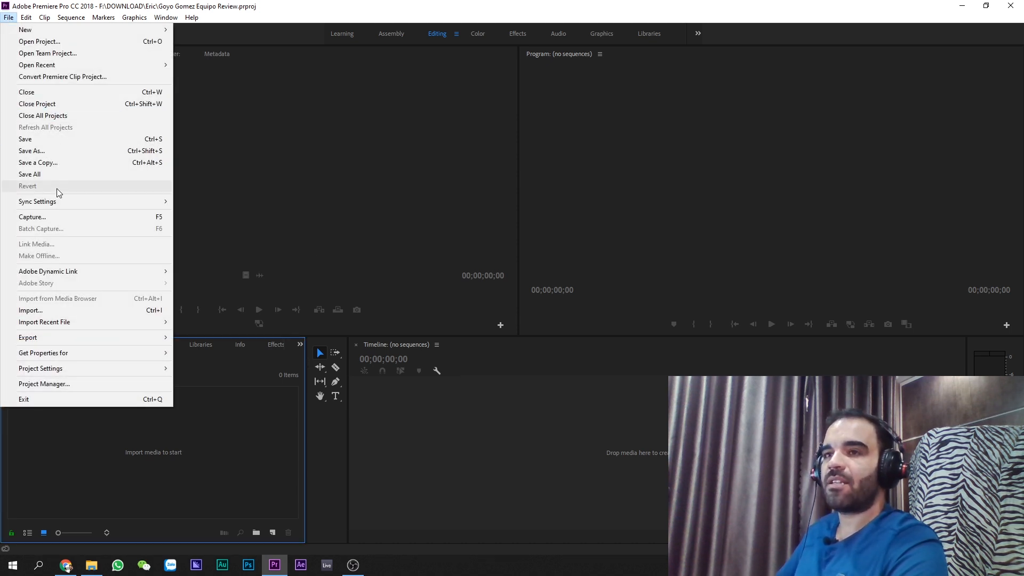
left_click(55, 153)
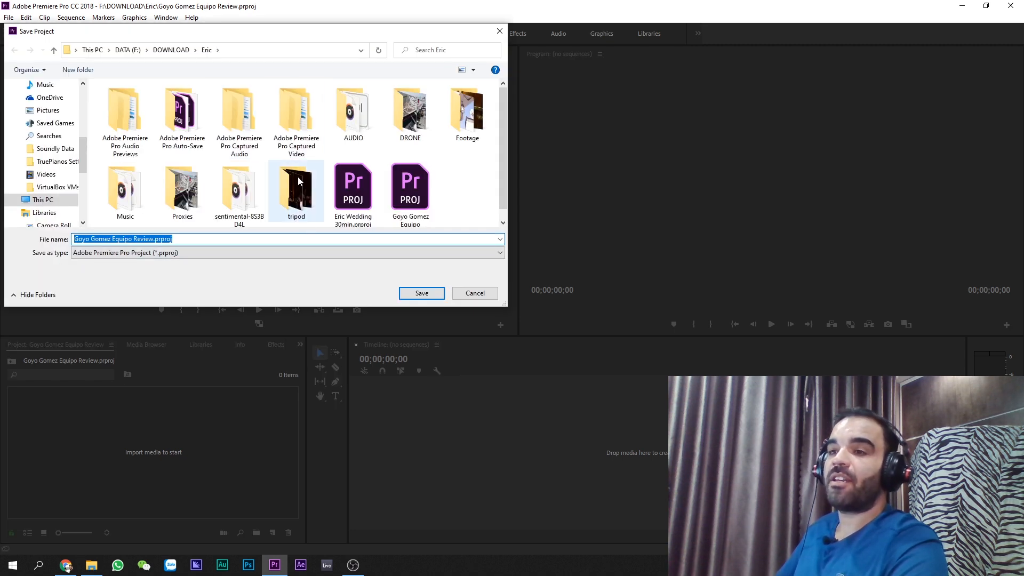
left_click(482, 293)
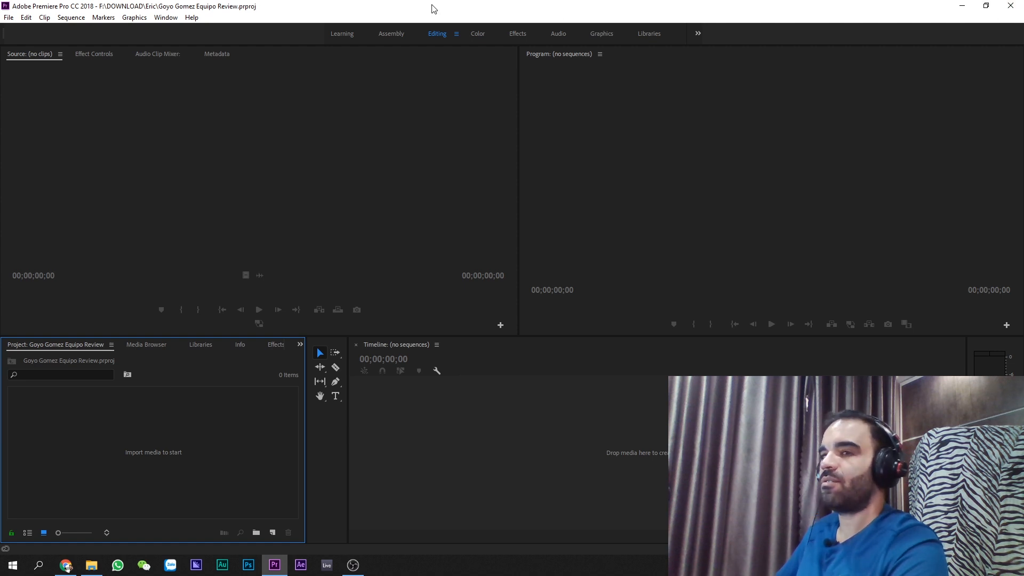
- Close the current project and start a new one named Goyo Gomez Equipo Review
left_click(9, 17)
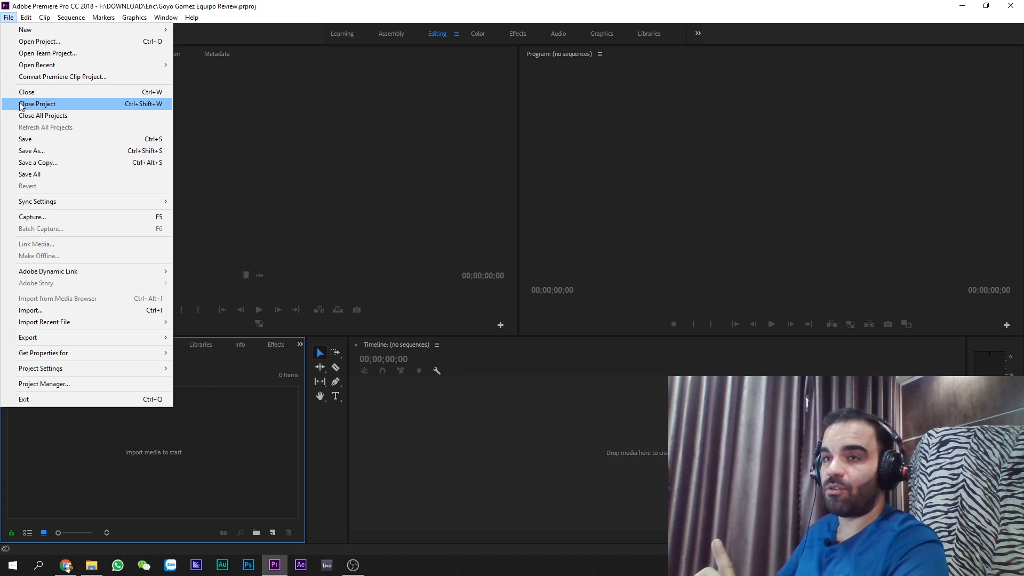
left_click(28, 106)
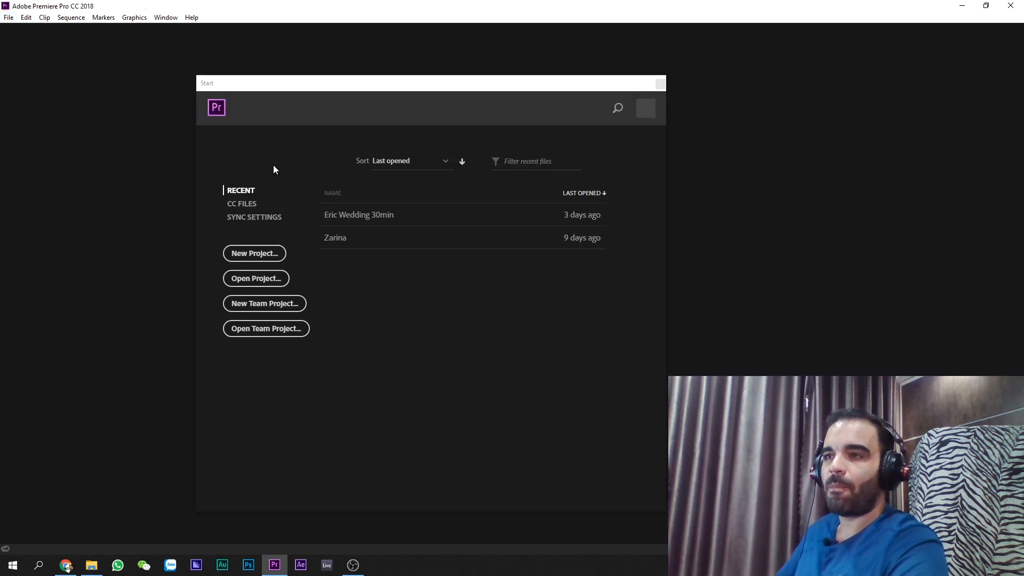
left_click(244, 253)
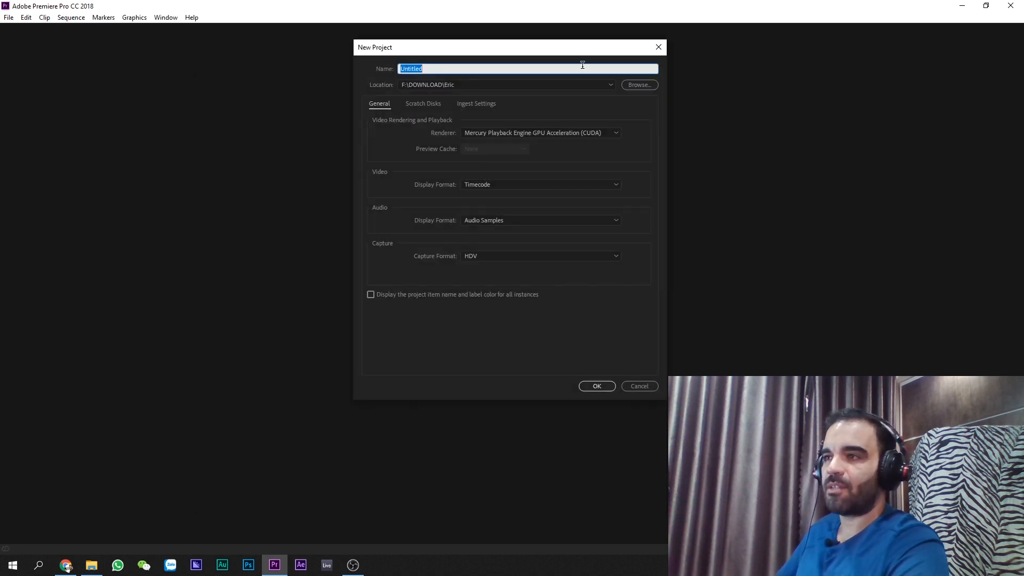
type("Goyo gomer")
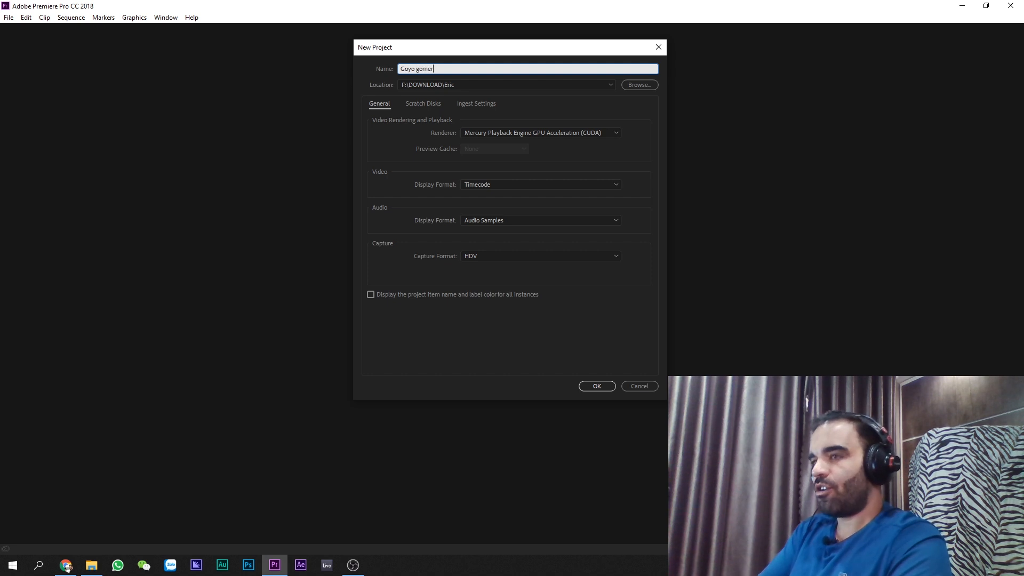
type("me")
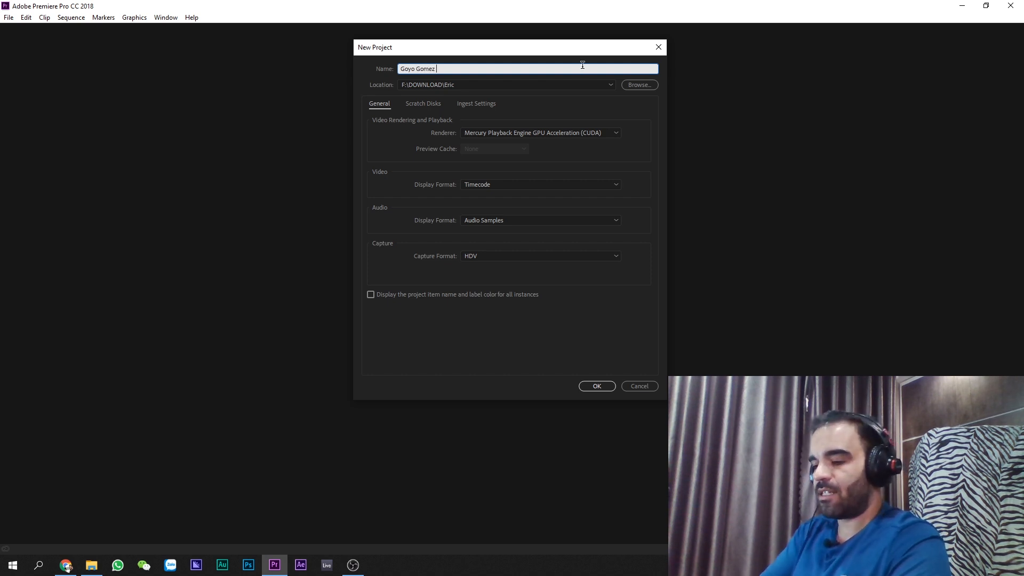
key("BackSpace")
key("BackSpace")
type("Equipo Review")
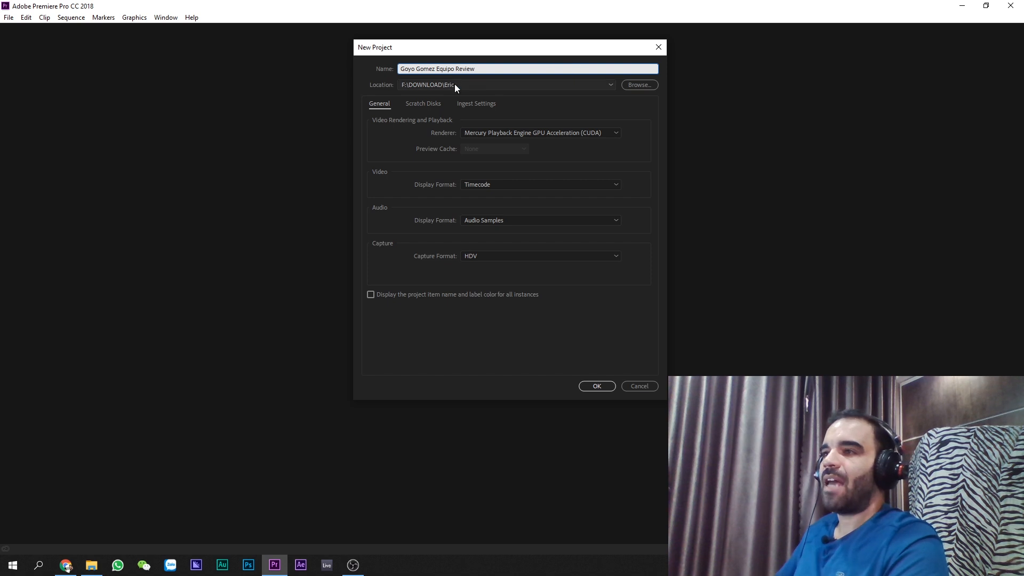
- Set the new project's location to F:\TUTORIALES YOUTUBE\Videos\Premiere Project and create the project
left_click(652, 85)
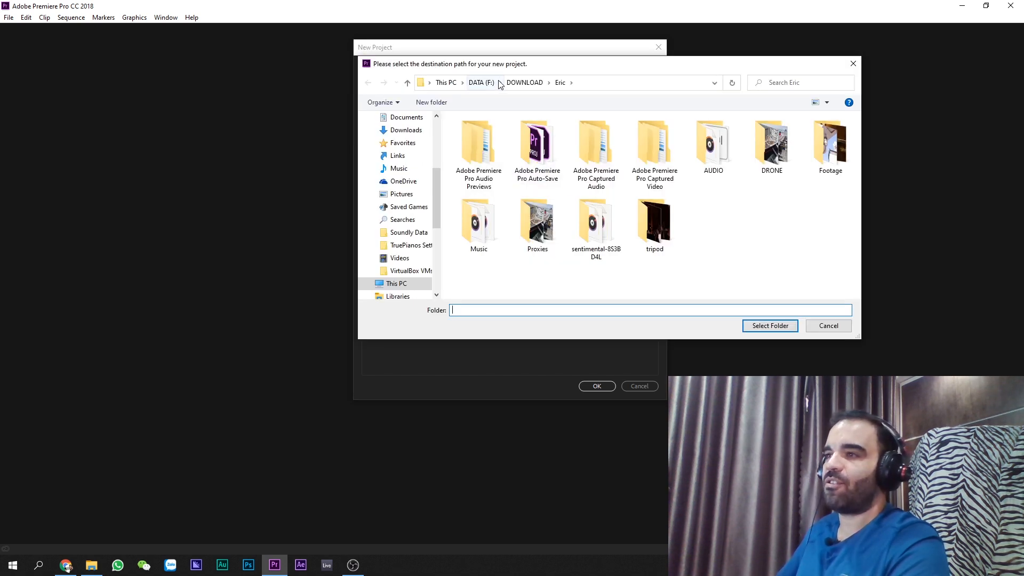
left_click(470, 85)
left_click(491, 266)
double_click(491, 266)
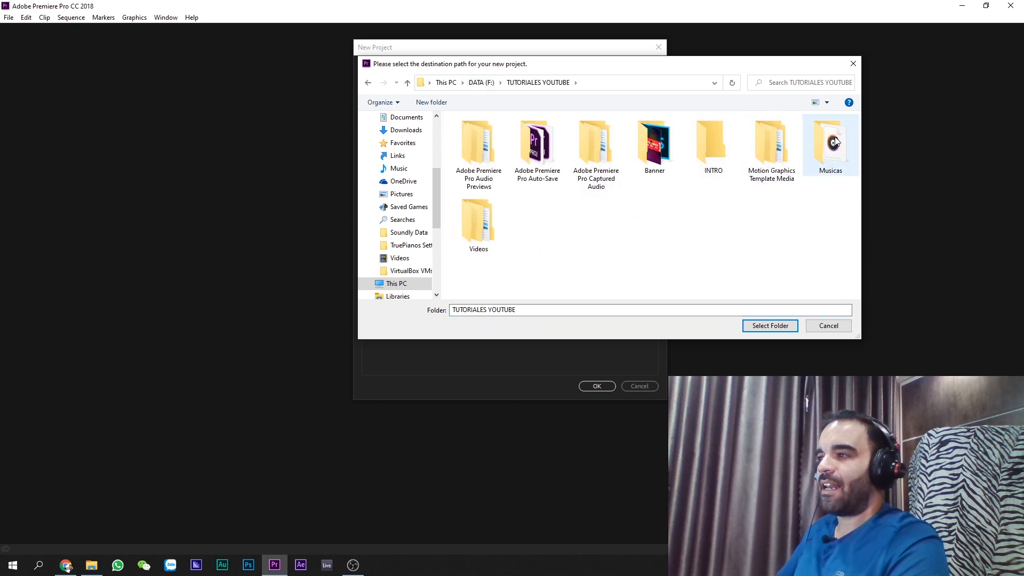
double_click(485, 216)
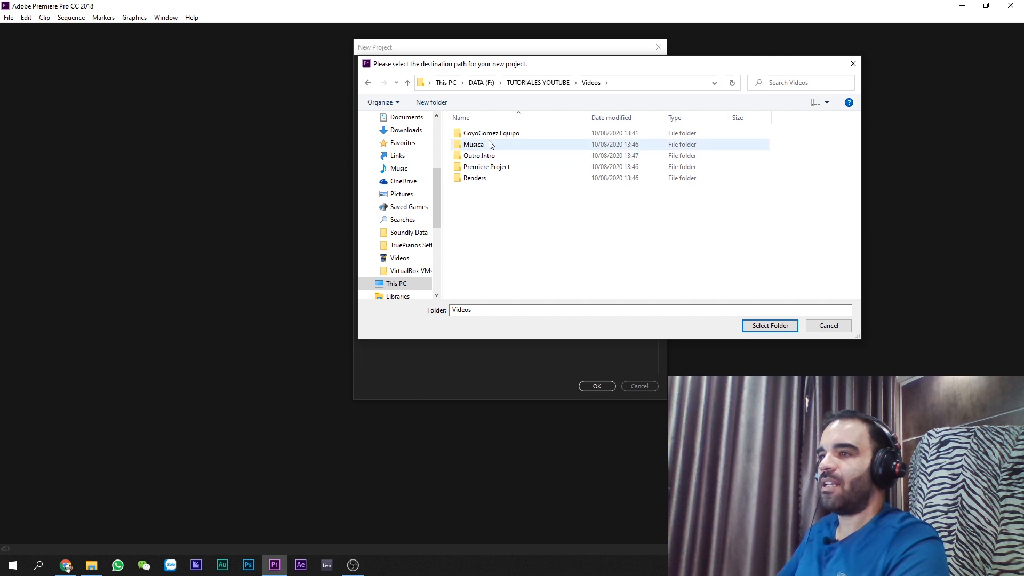
double_click(474, 166)
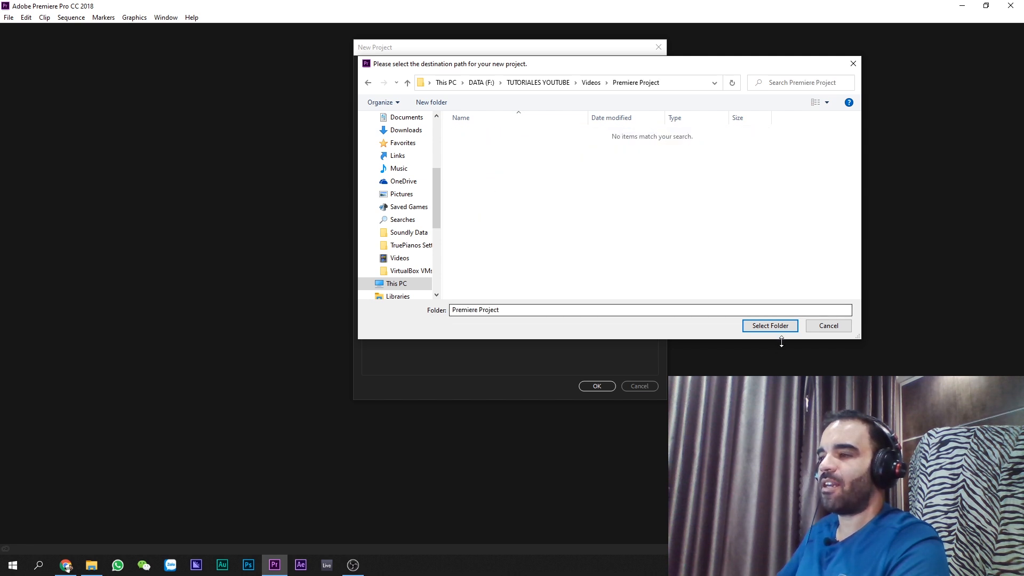
left_click(772, 325)
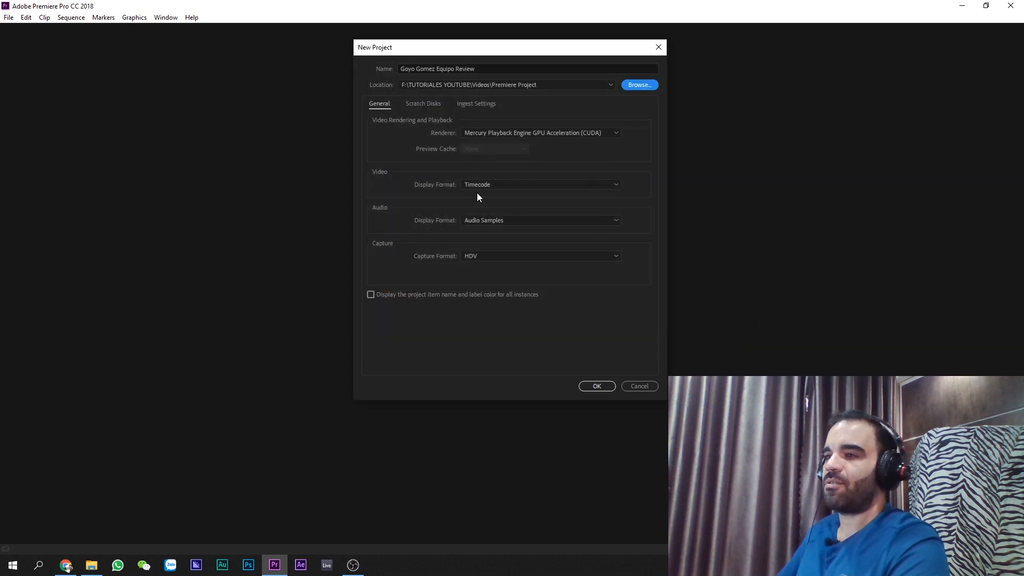
left_click(595, 389)
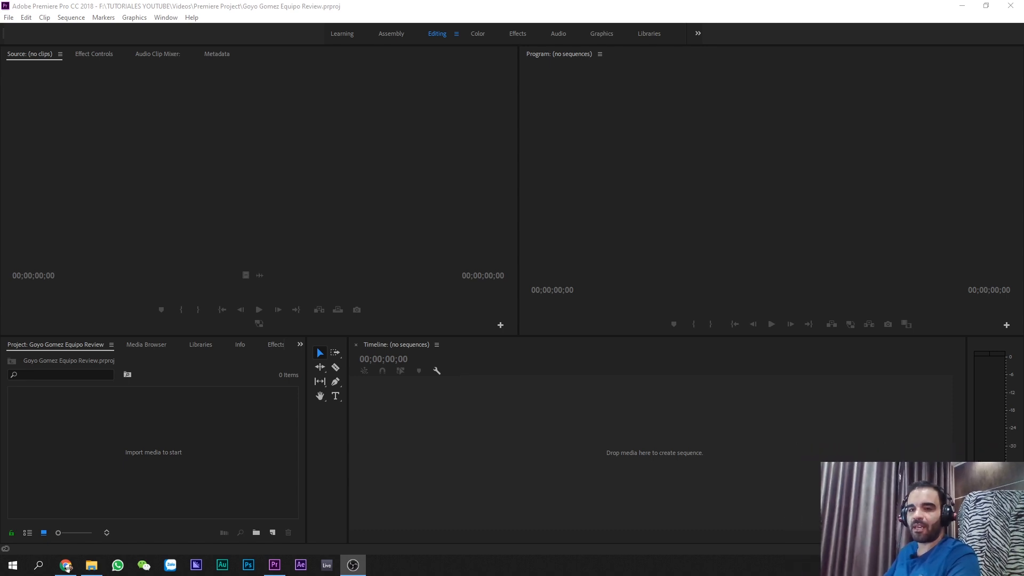
- Import the whole GoyoGomez Equipo folder from the Videos folder into the project
left_click(129, 401)
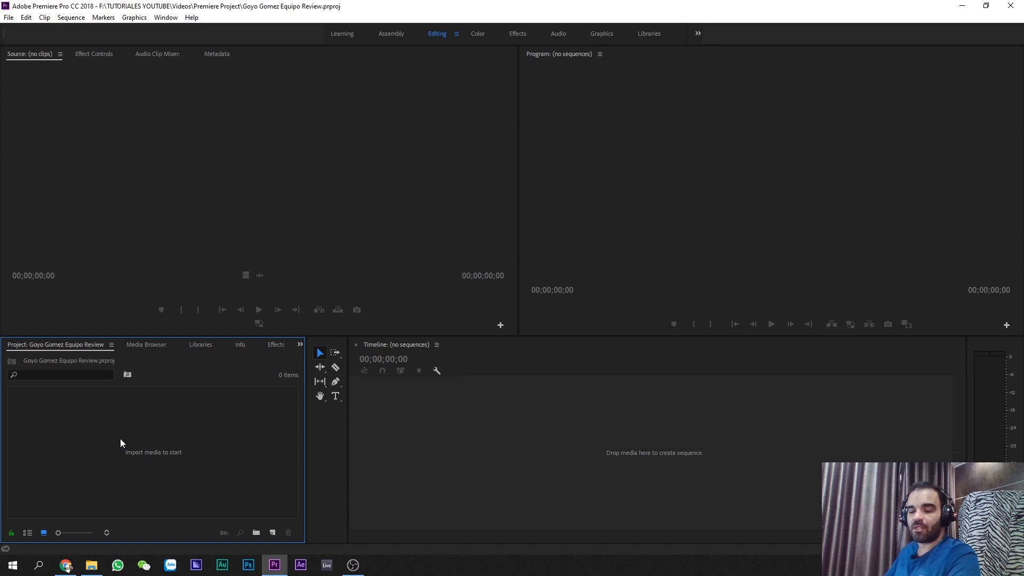
double_click(172, 433)
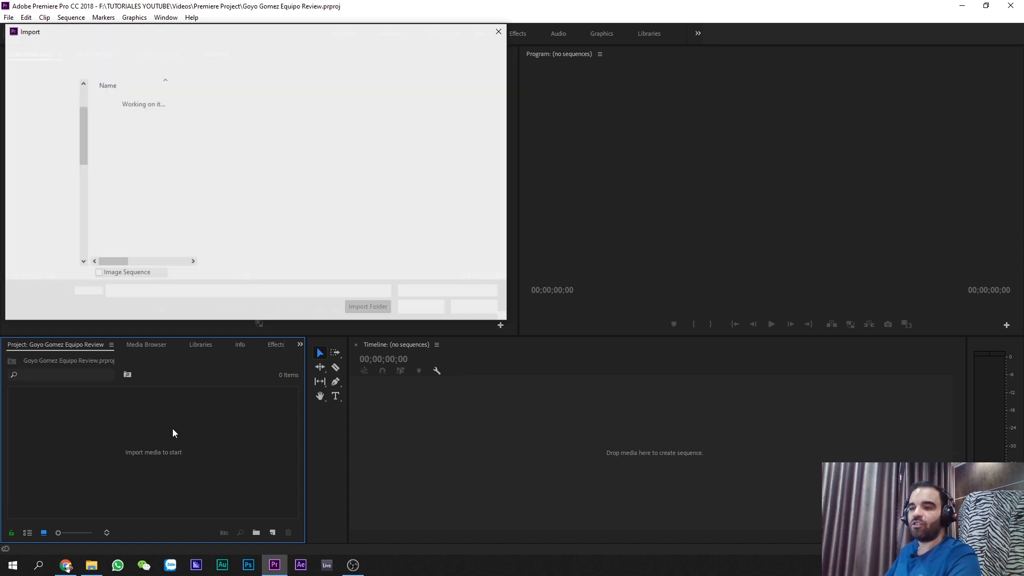
left_click(237, 50)
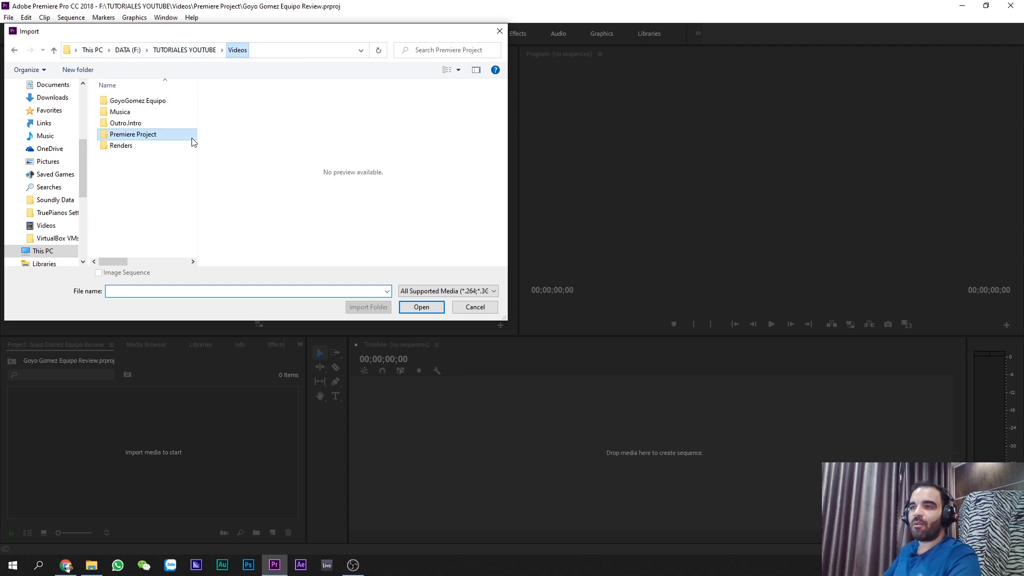
left_click(134, 102)
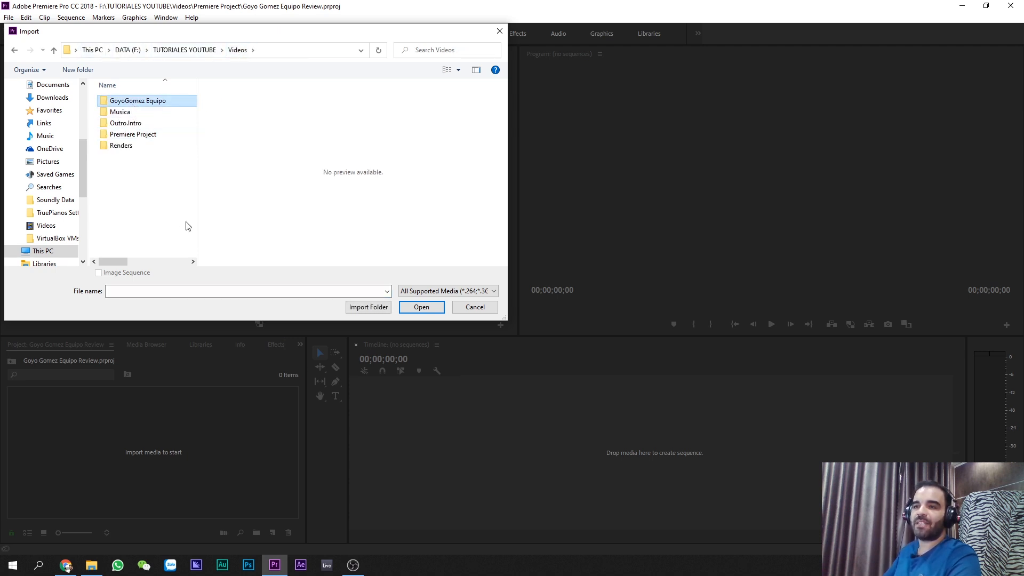
double_click(129, 104)
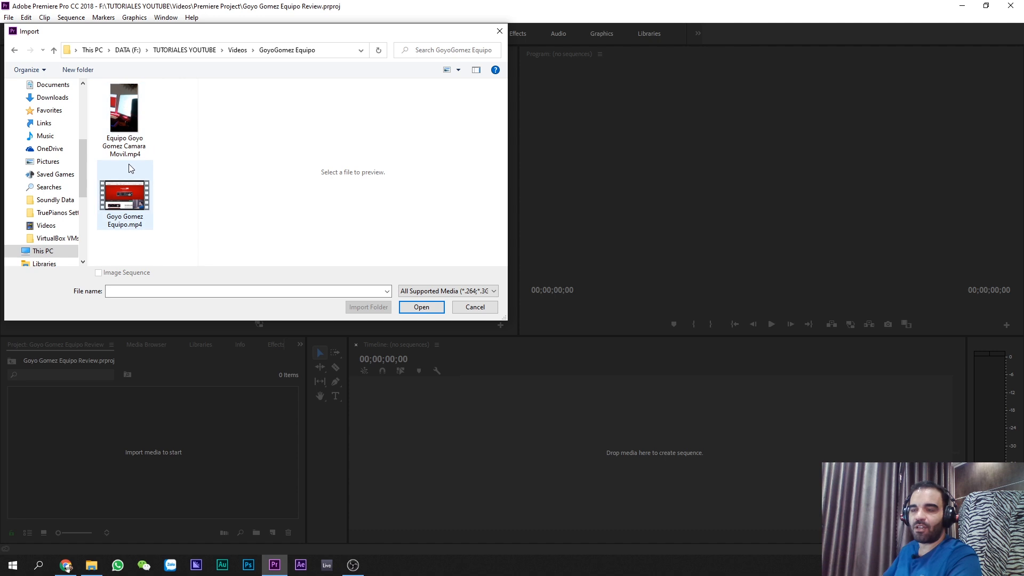
key("alt+Left")
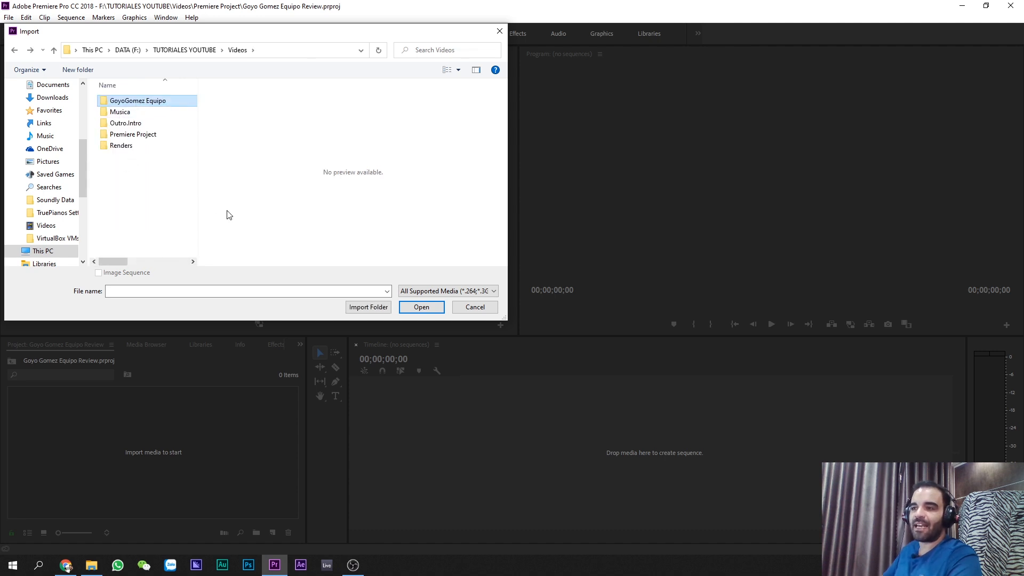
left_click(369, 308)
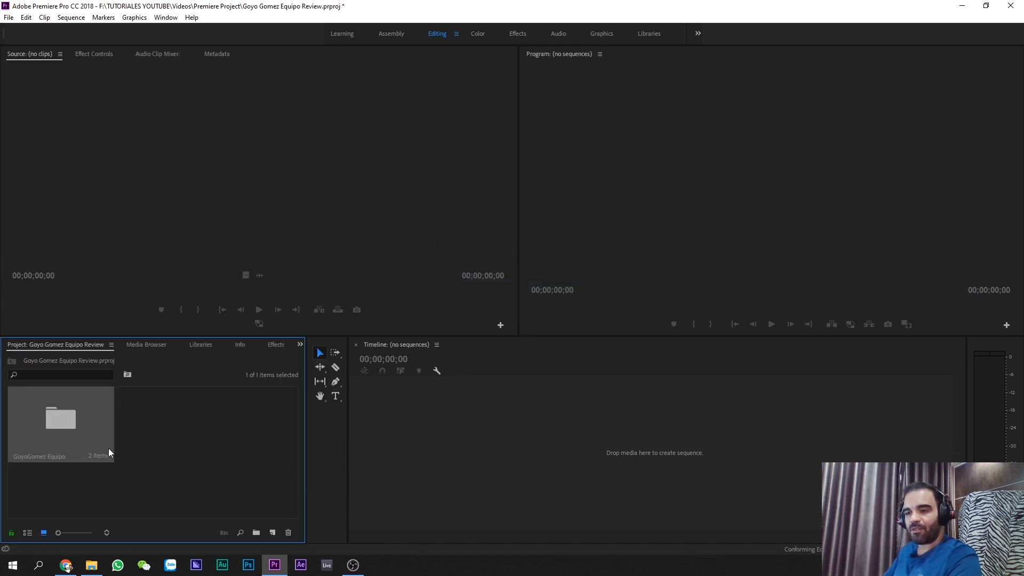
- Import the Musica folder from the Videos folder into the project
left_click(192, 423)
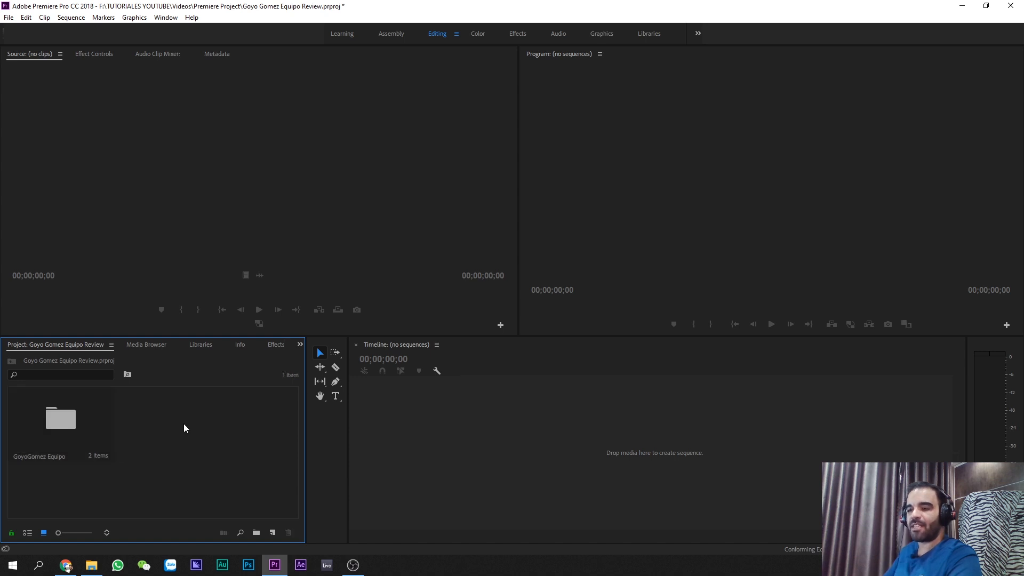
double_click(180, 426)
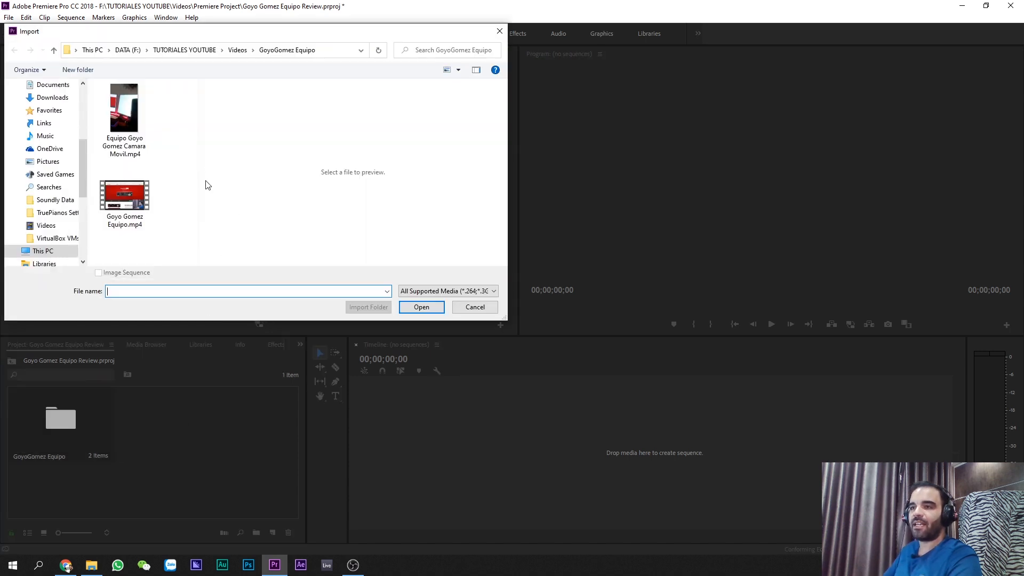
left_click(237, 49)
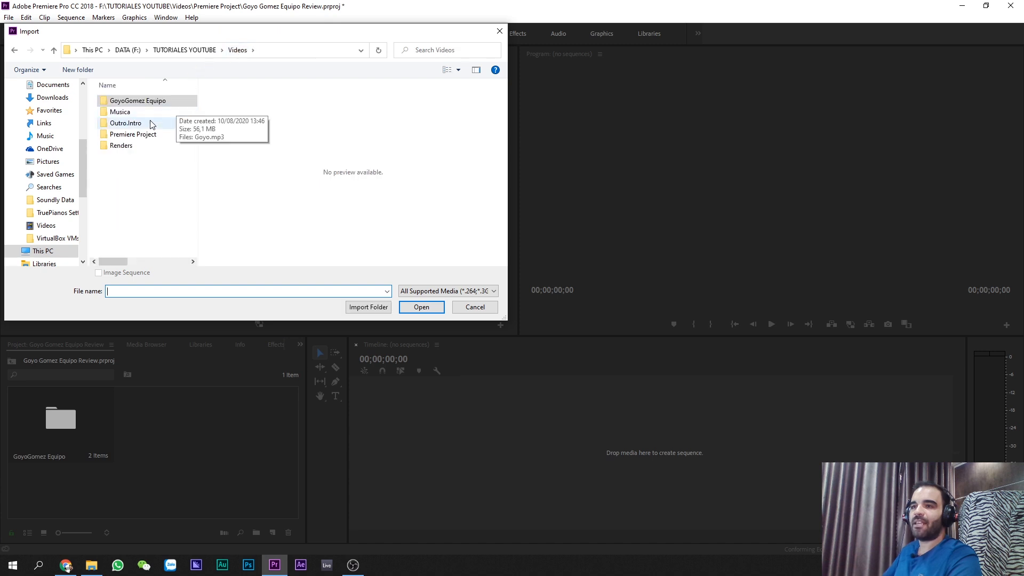
left_click(118, 113)
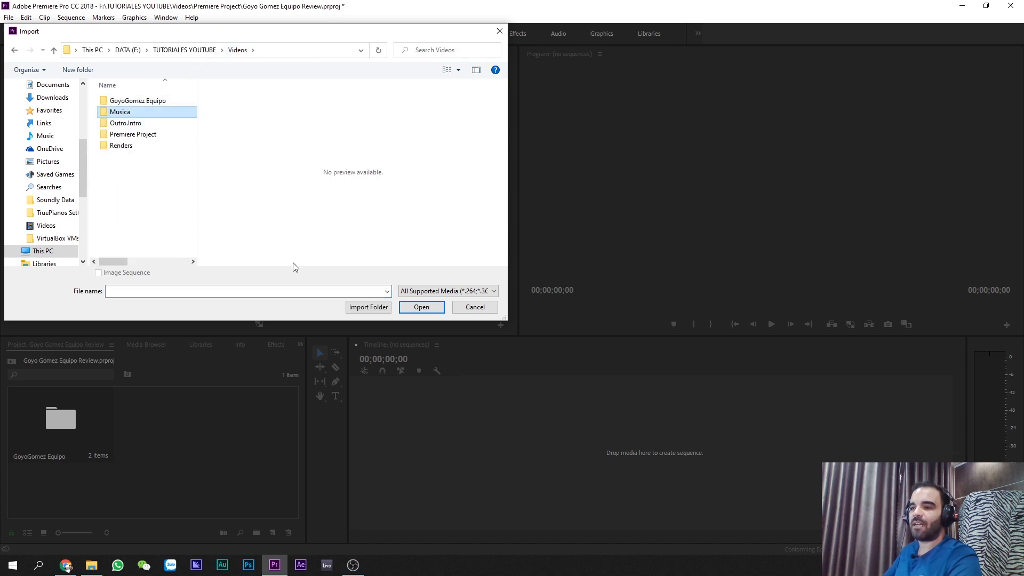
left_click(367, 308)
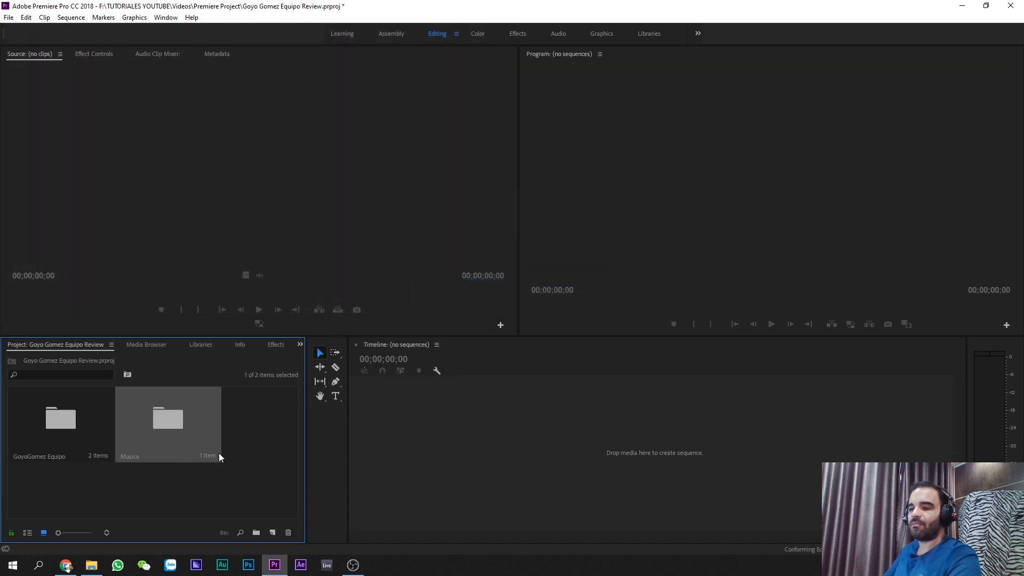
- Import the Outro.Intro folder from the Videos folder into the project
double_click(259, 444)
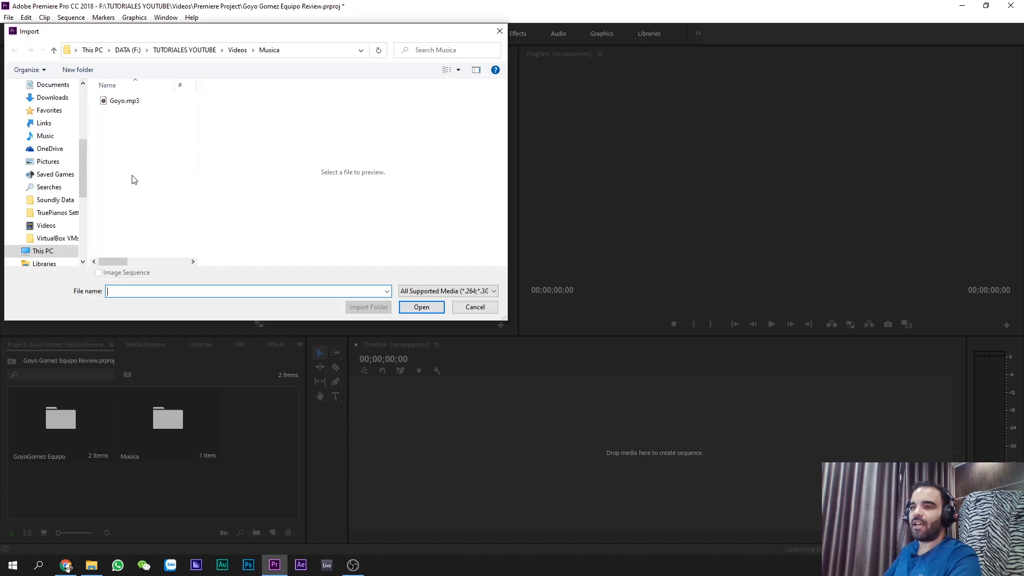
left_click(238, 50)
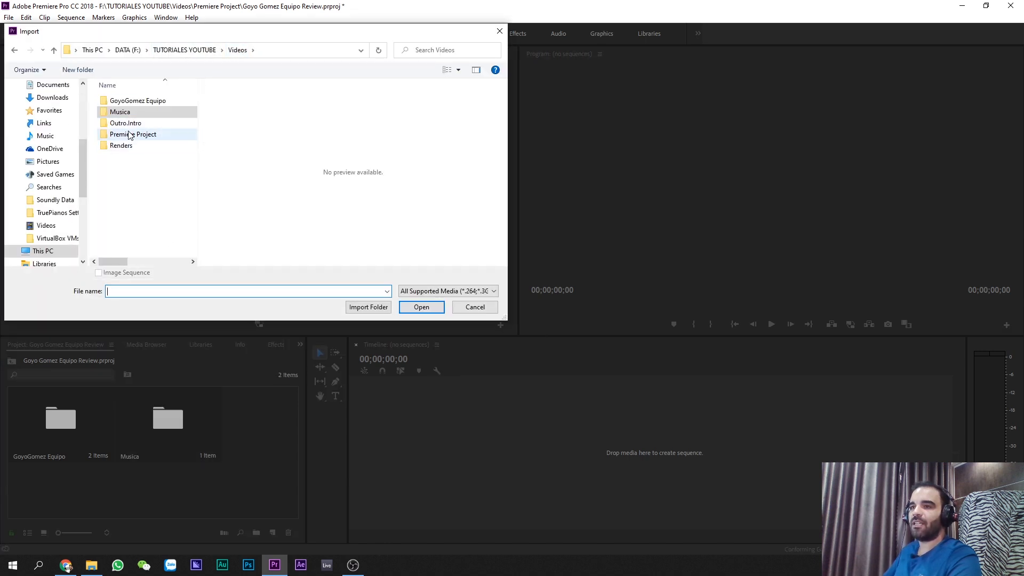
left_click(420, 305)
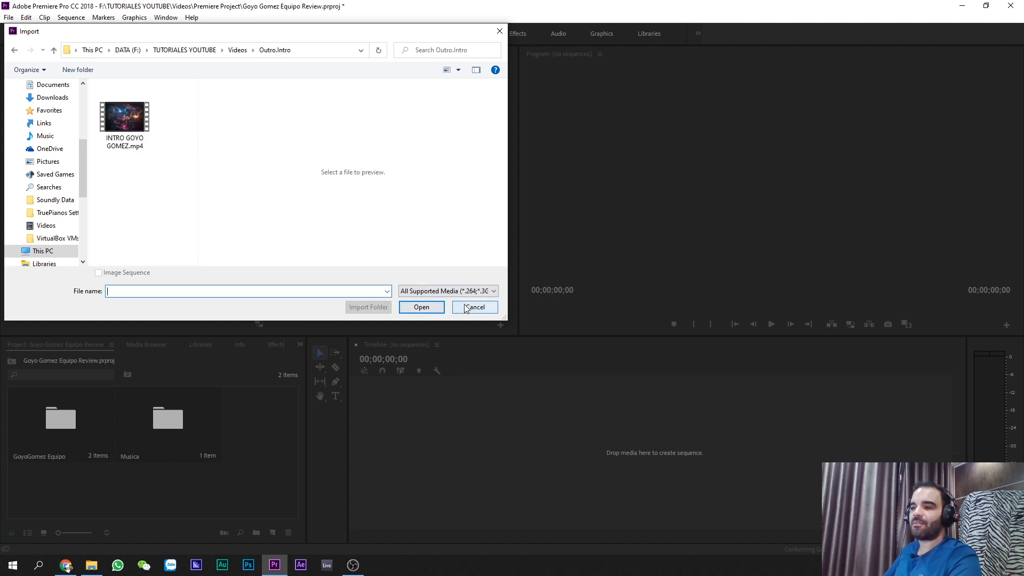
key("alt+Left")
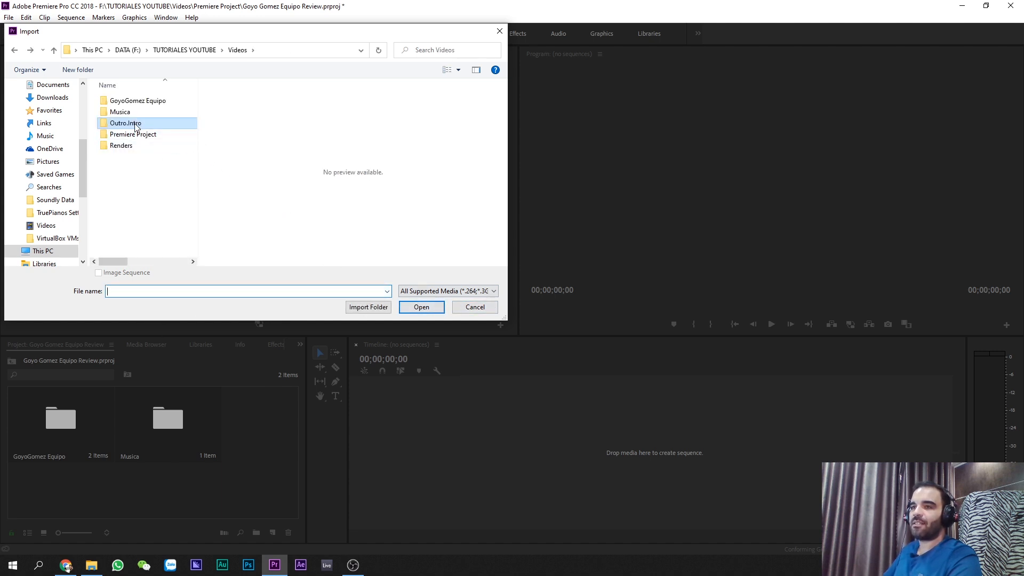
left_click(368, 308)
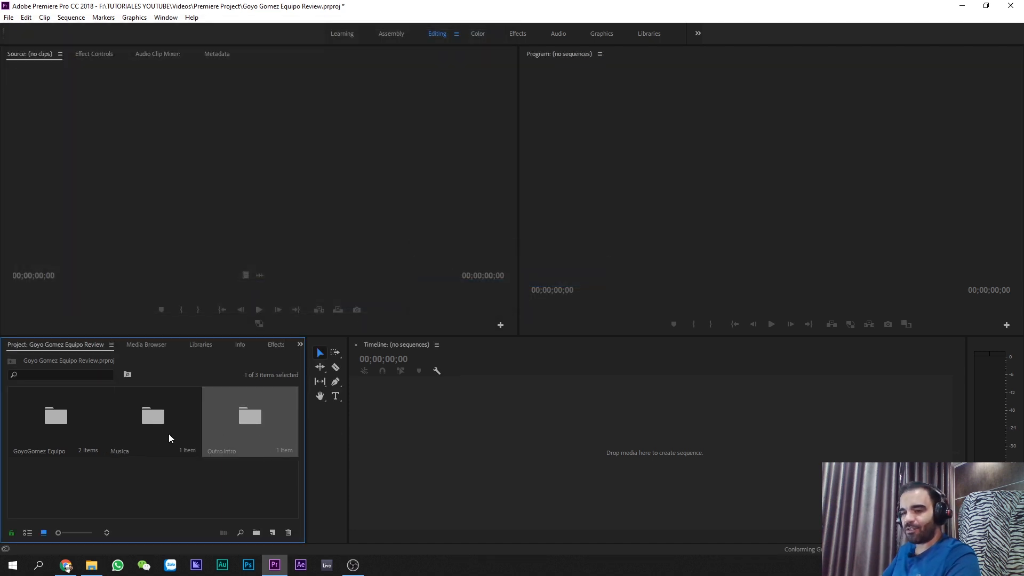
- Open the GoyoGomez Equipo bin and select the clip Equipo Goyo Gomez Camara Movil.mp4
left_click(59, 414)
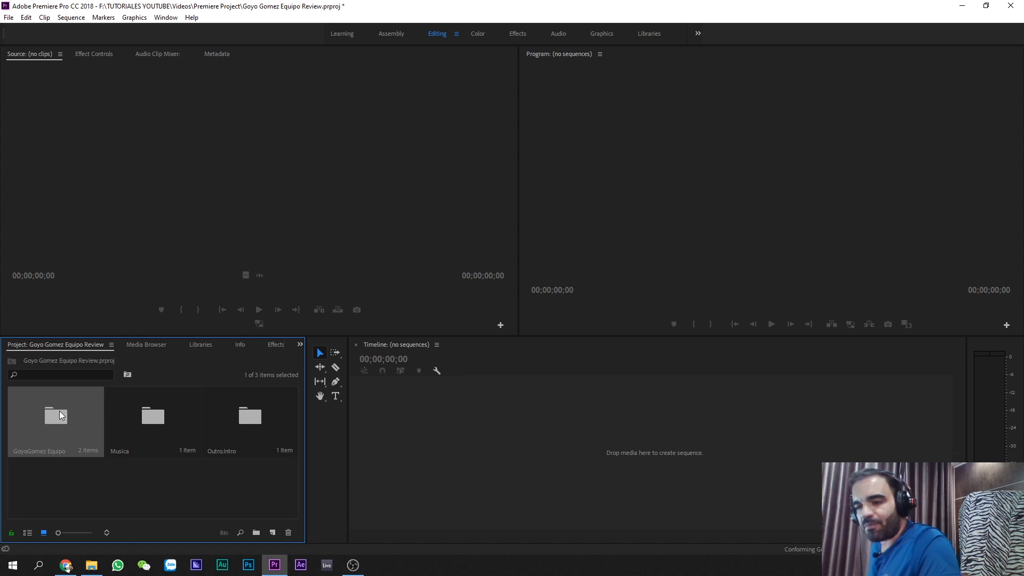
double_click(59, 412)
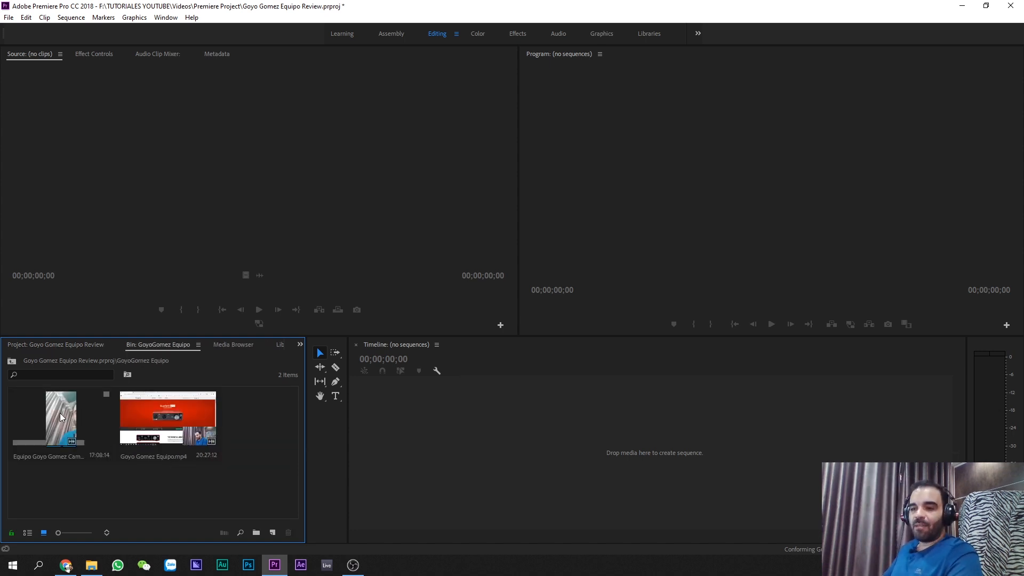
left_click(86, 421)
left_click(166, 425)
left_click(53, 414)
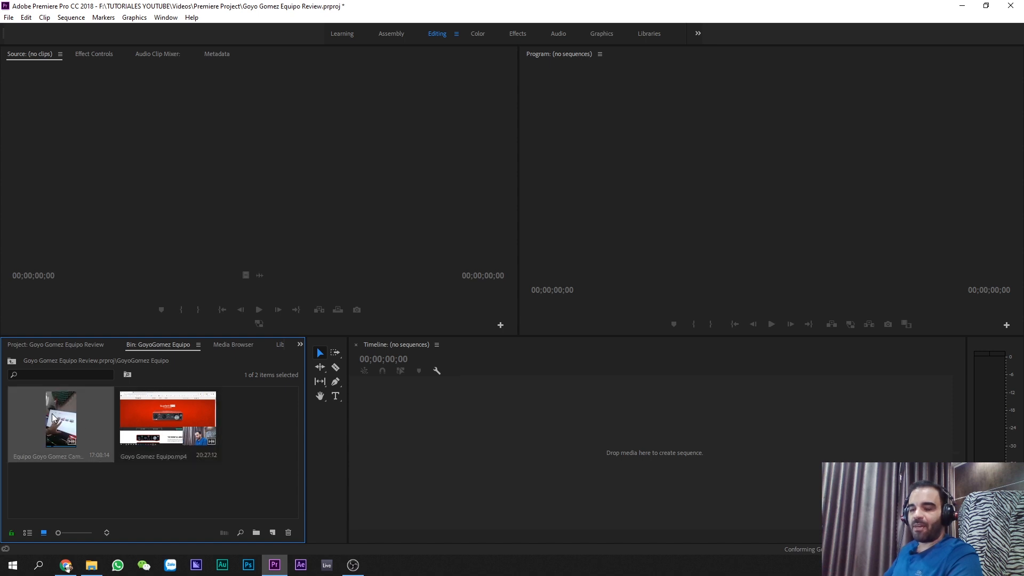
- Load the clip Goyo Gomez Equipo.mp4 into the Source monitor and make that monitor slightly narrower
left_click(169, 420)
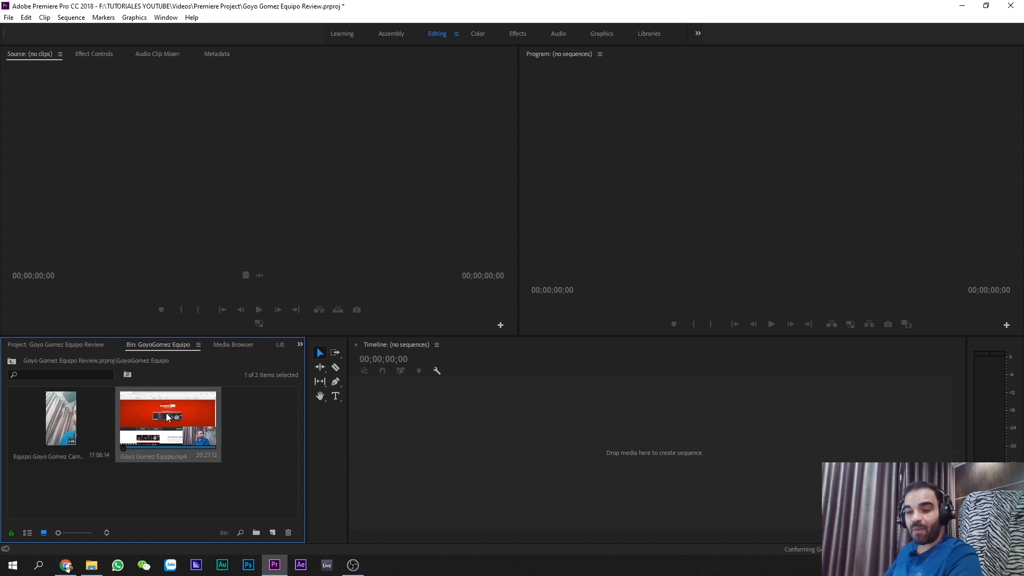
double_click(167, 415)
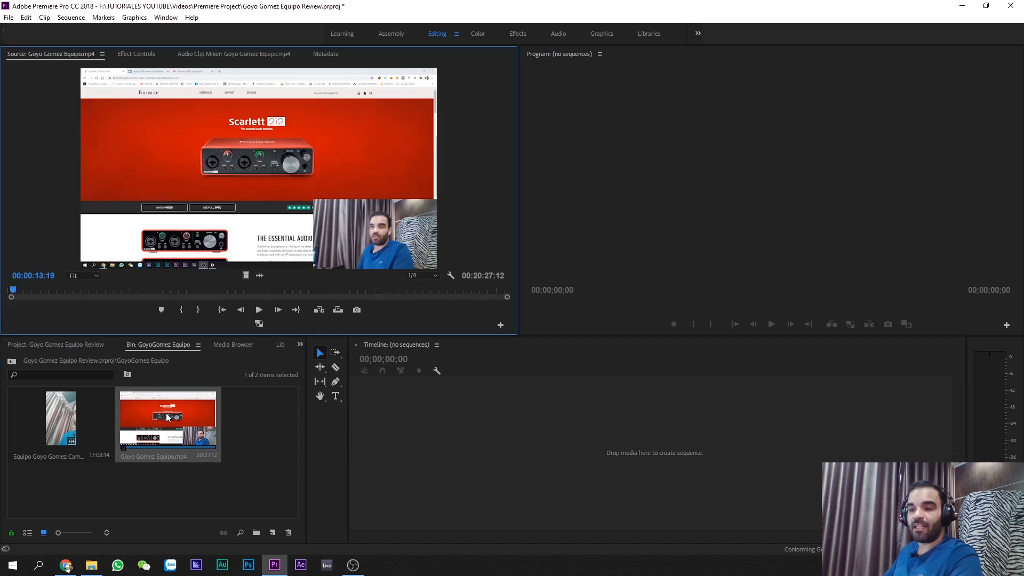
left_click_drag(518, 161, 470, 166)
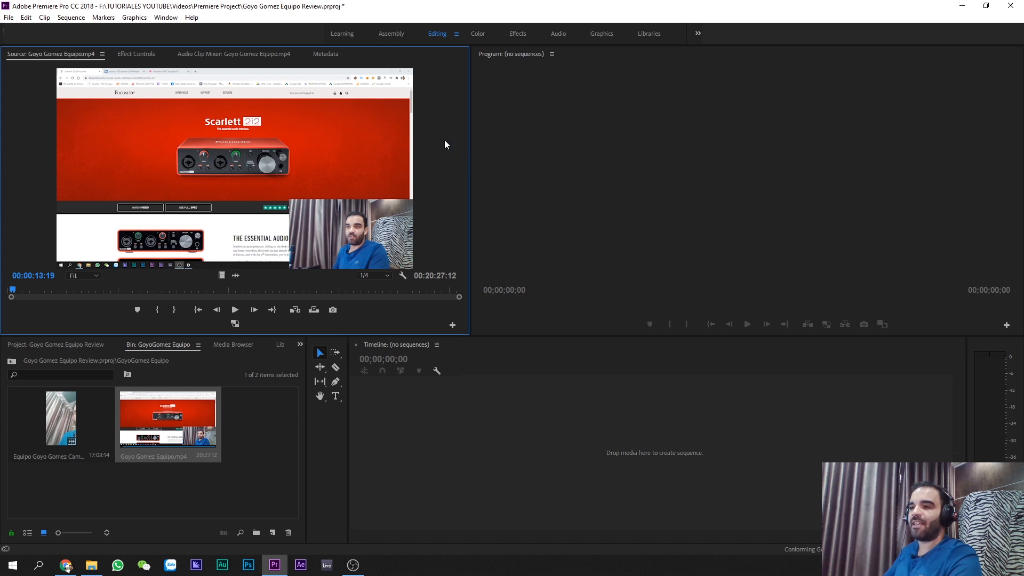
left_click_drag(13, 289, 9, 290)
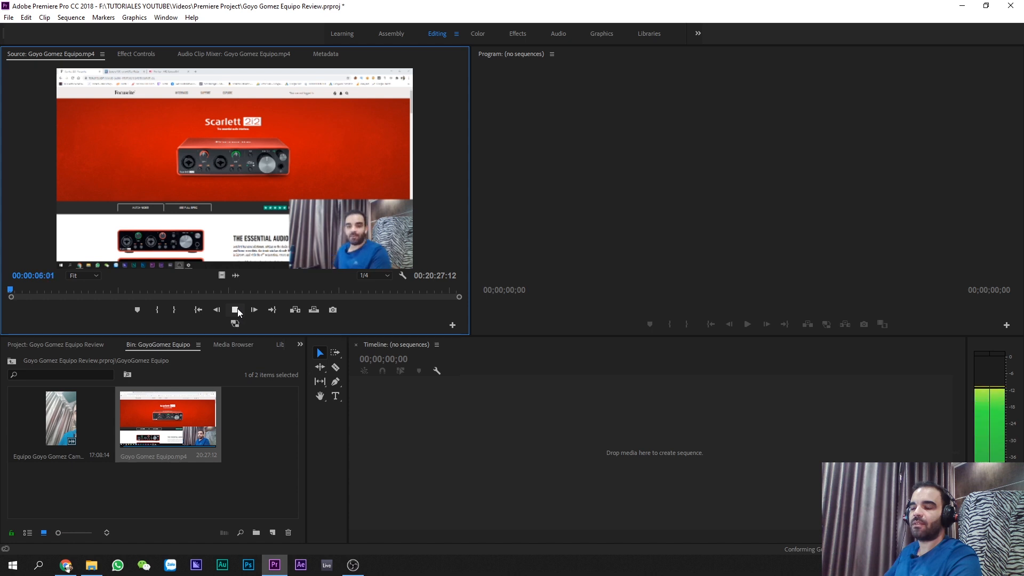
left_click(235, 310)
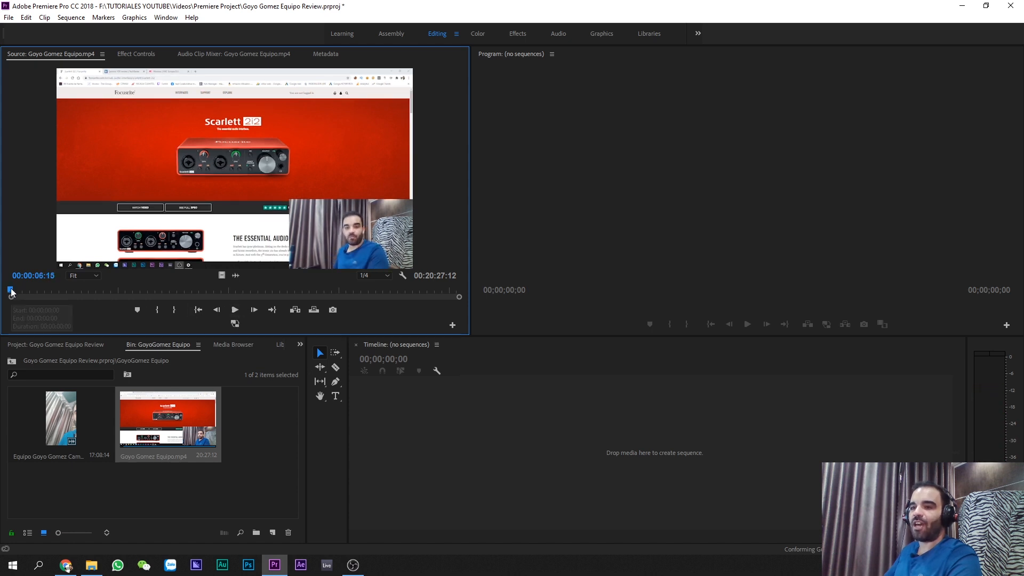
left_click_drag(11, 292, 3, 293)
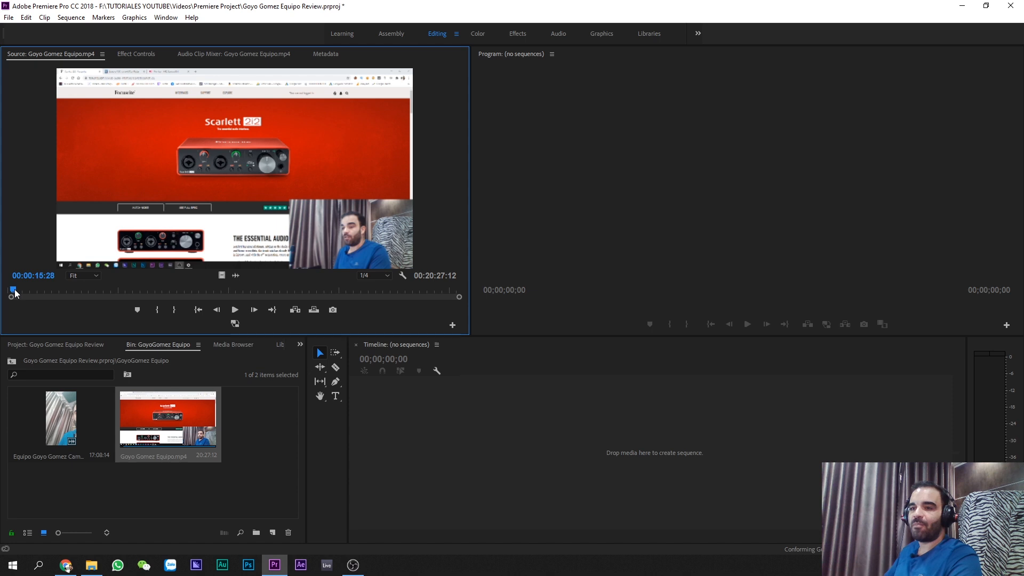
key("space")
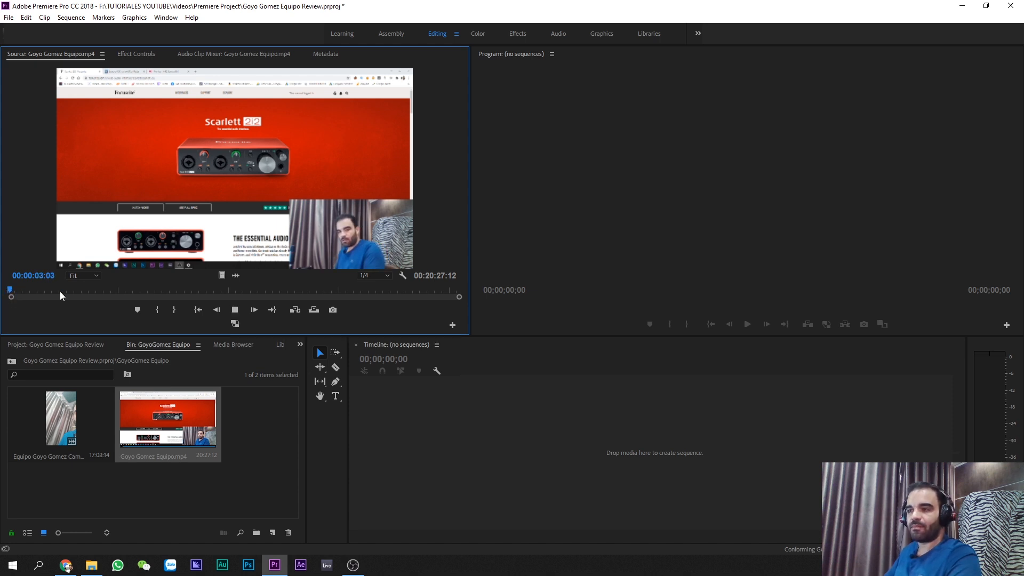
key("space")
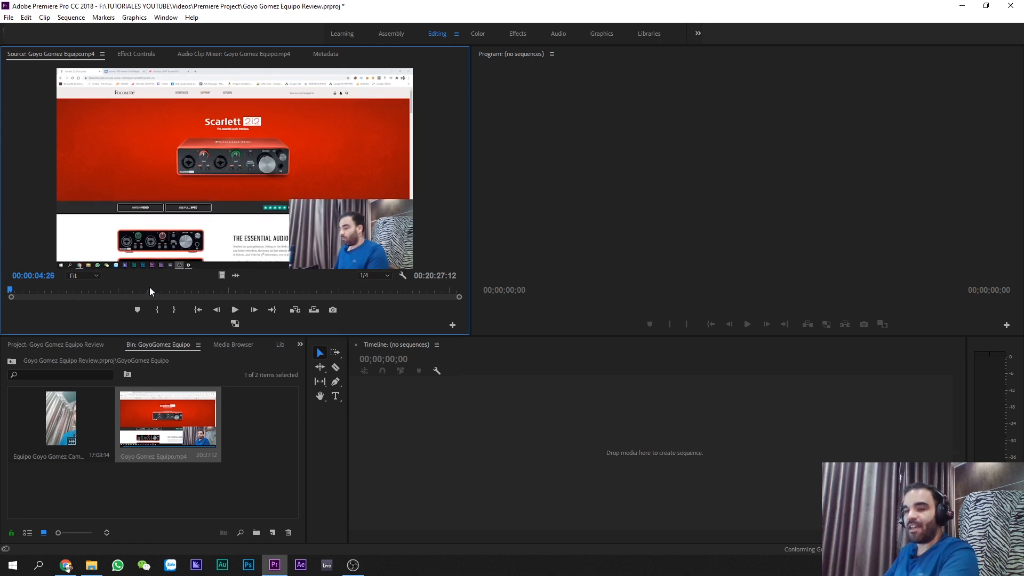
key("i")
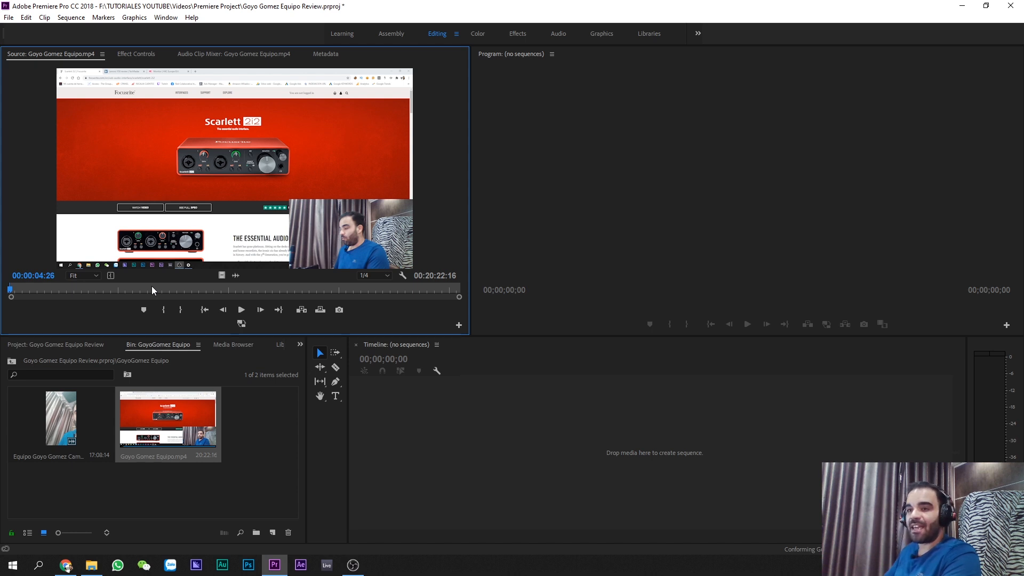
- Play the source clip after its In point and review the footage near its end, around 00:19:55
key("space")
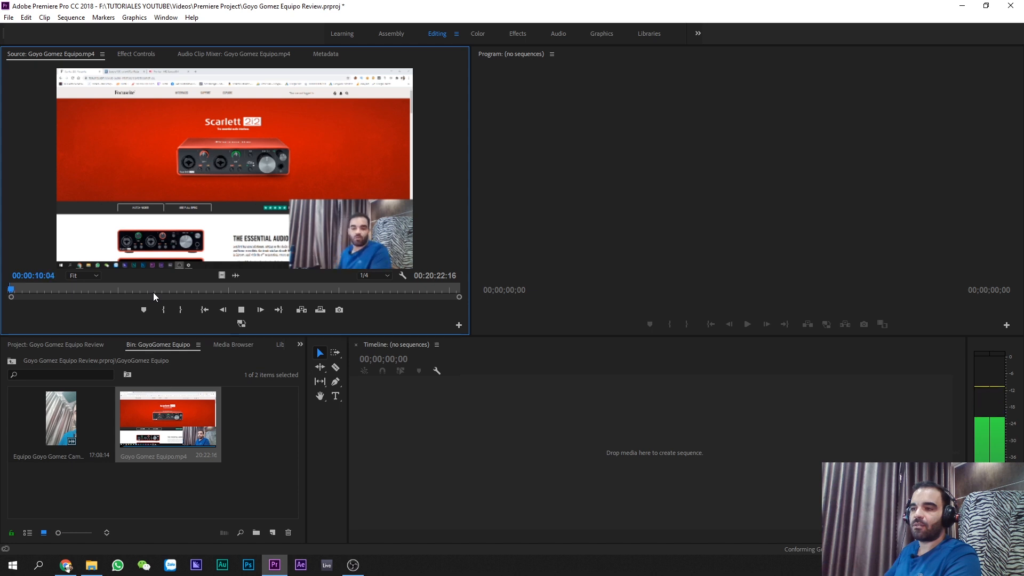
key("space")
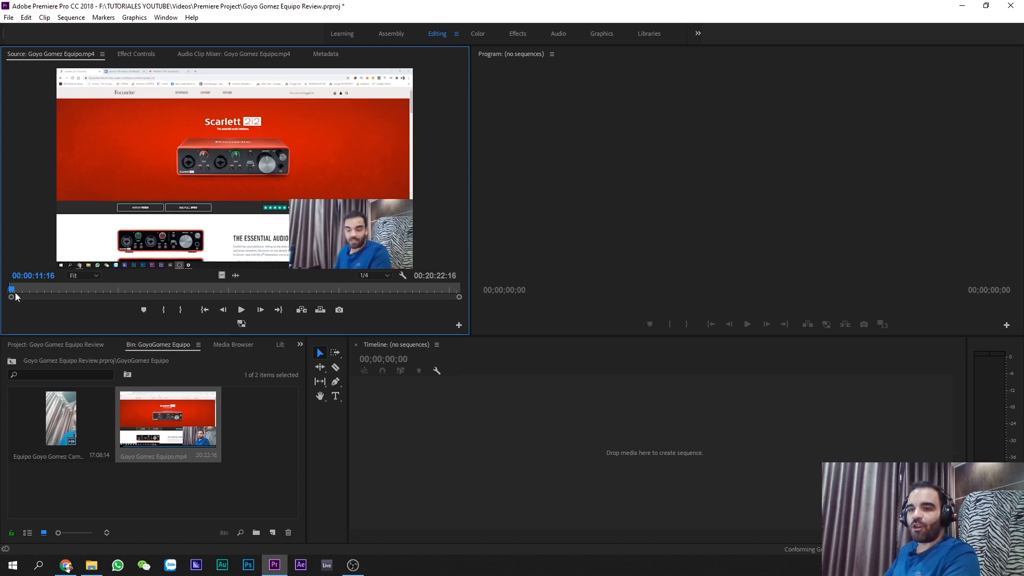
left_click_drag(12, 293, 440, 297)
key("space")
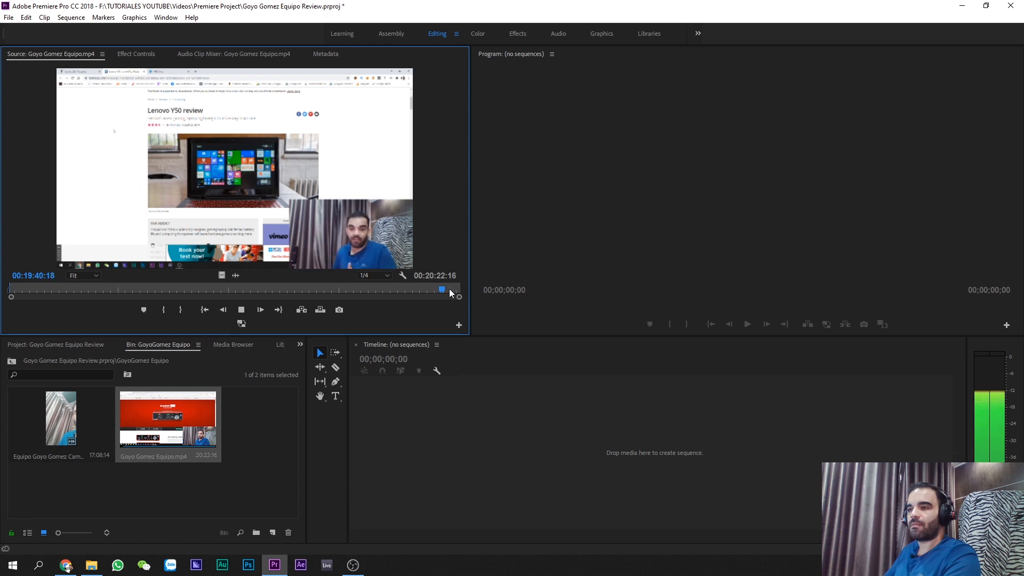
left_click(449, 290)
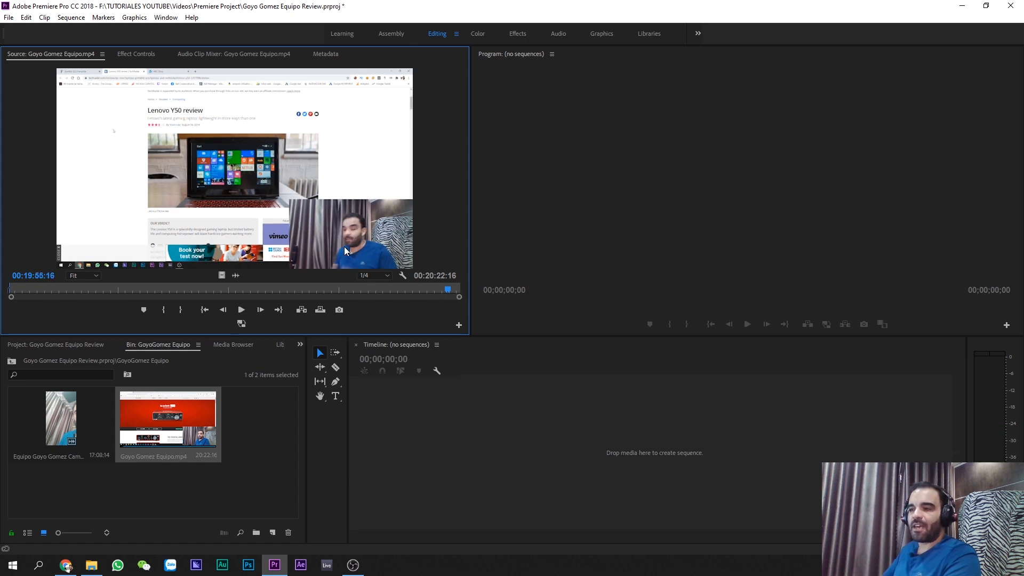
- Try the Full playback resolution for the source clip and return it to 1/4
left_click(387, 276)
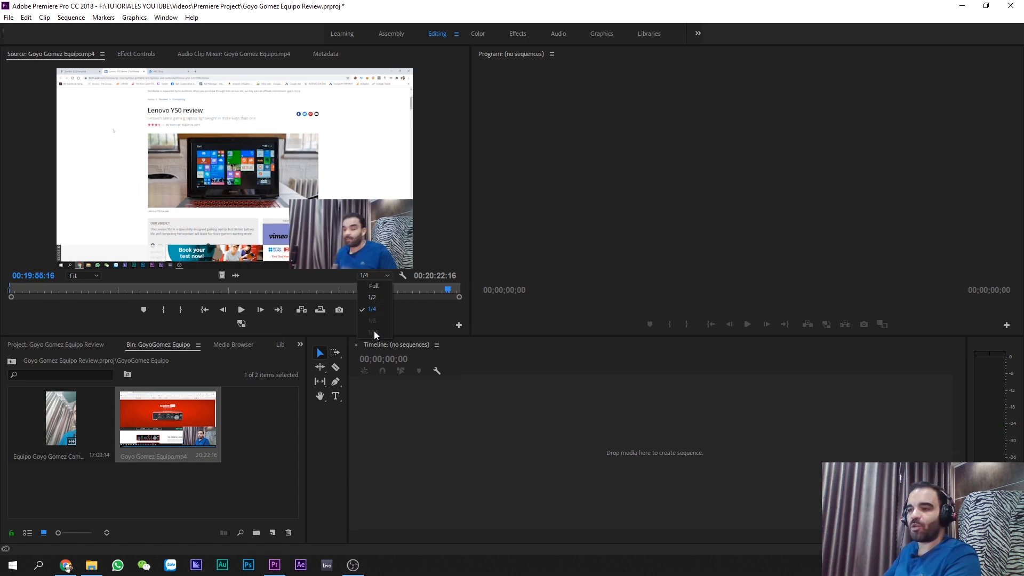
left_click(376, 309)
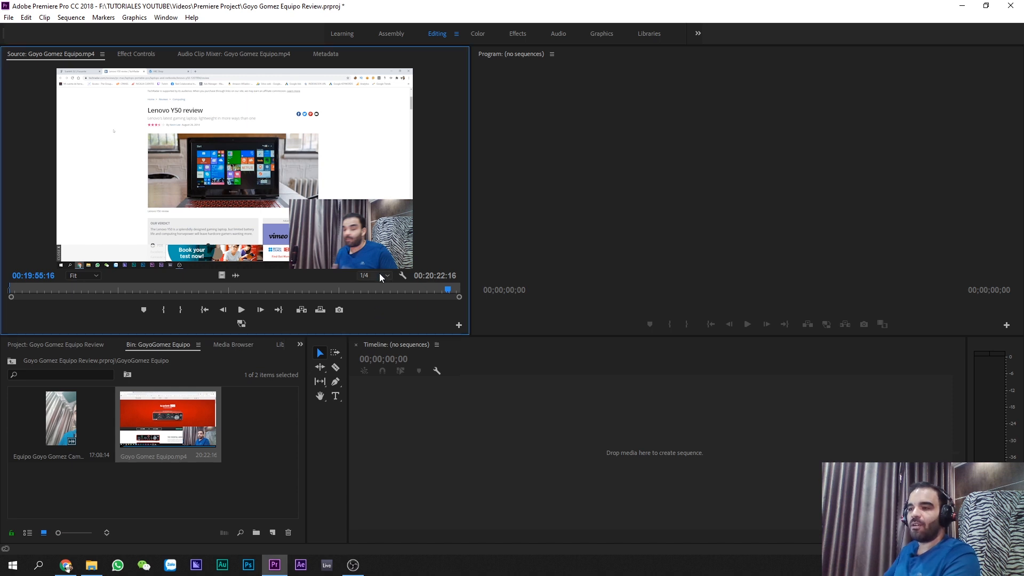
left_click(386, 275)
left_click(372, 286)
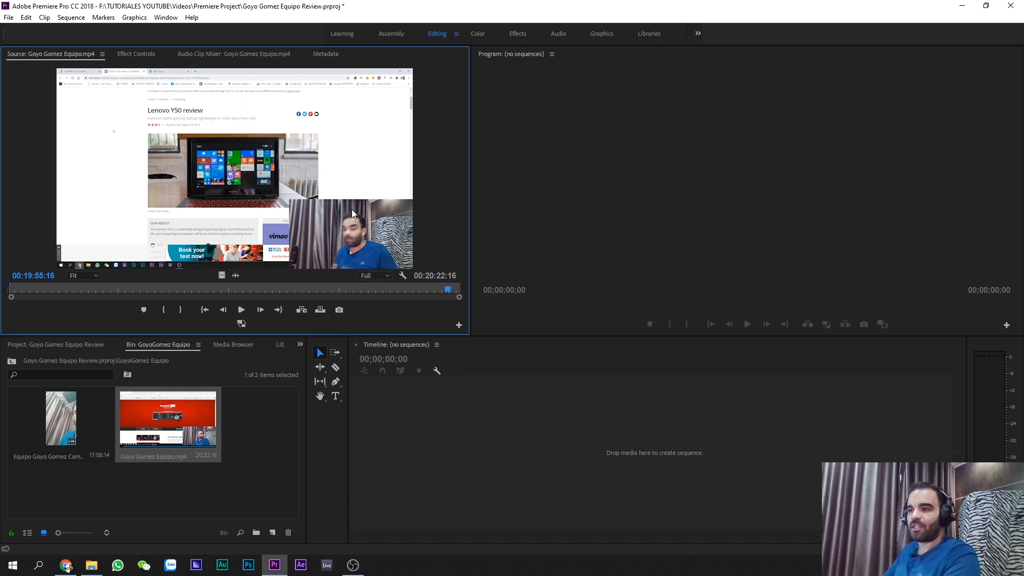
left_click(387, 277)
left_click(370, 306)
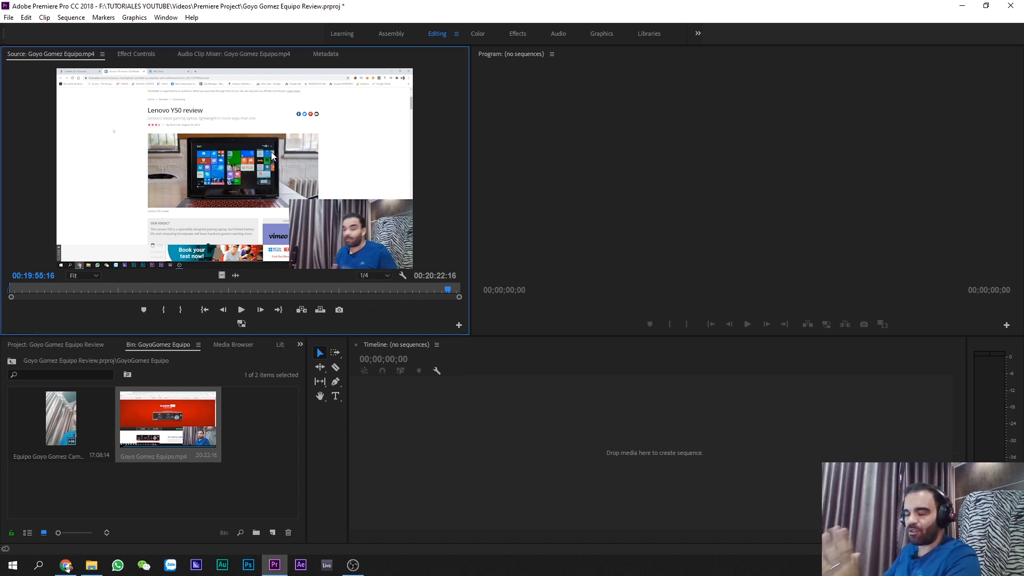
left_click(453, 290)
key("space")
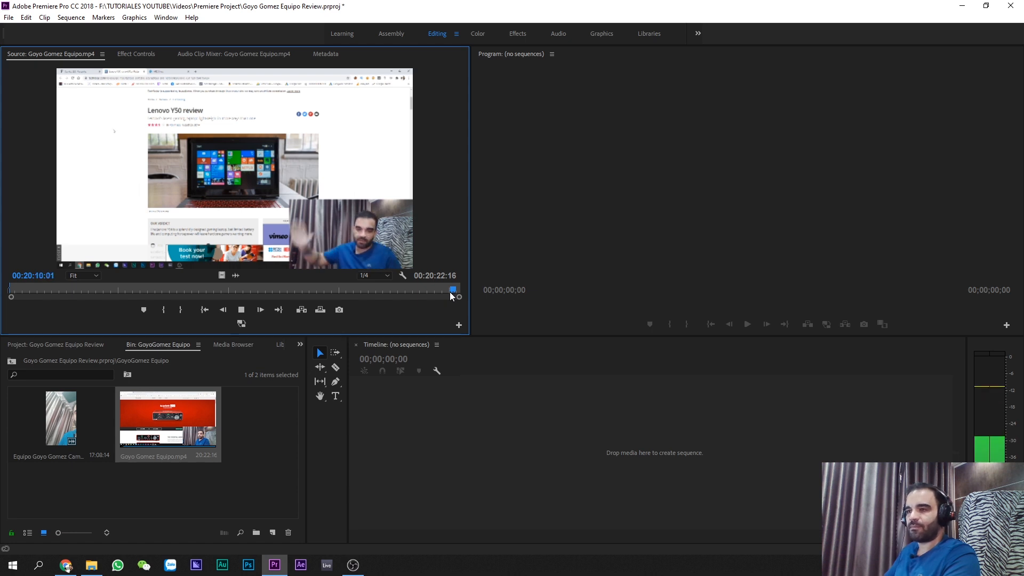
left_click(455, 291)
key("space")
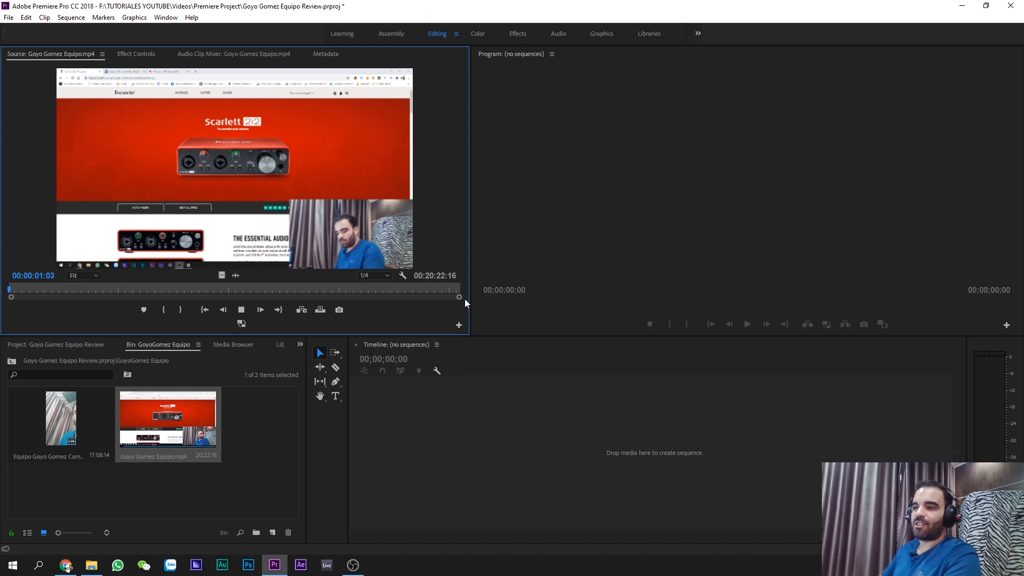
left_click(462, 289)
key("space")
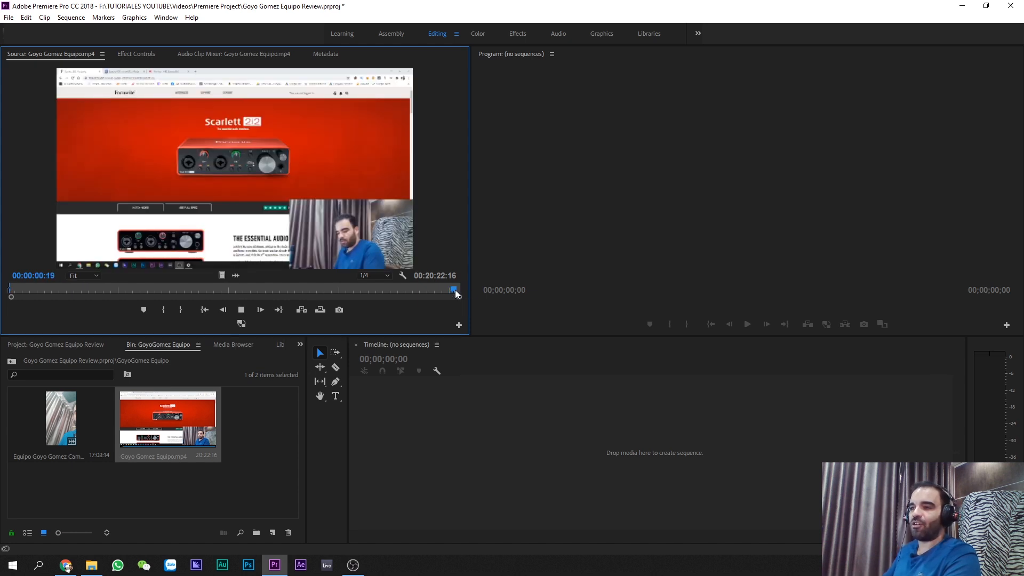
left_click(459, 289)
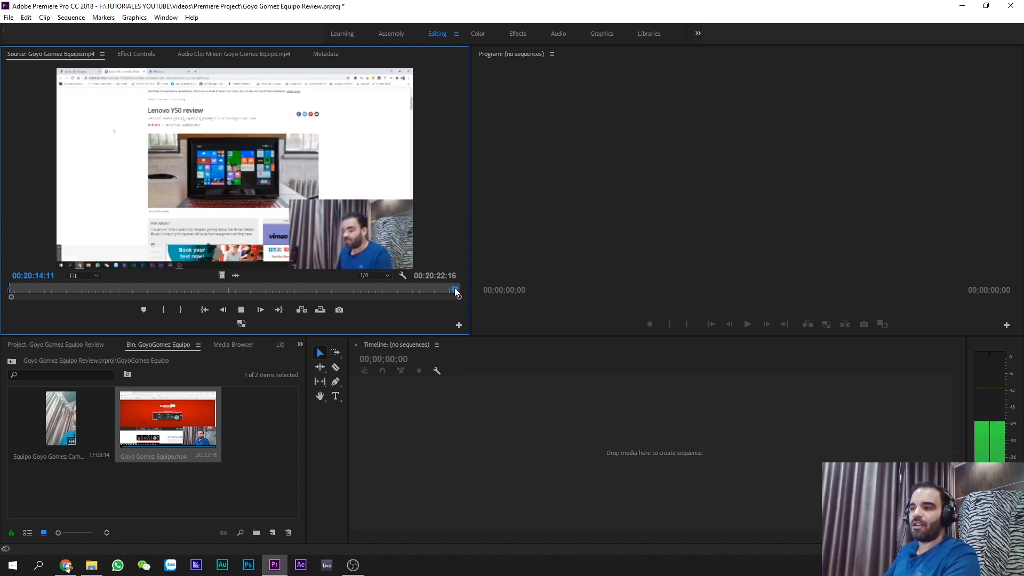
left_click_drag(470, 289, 470, 291)
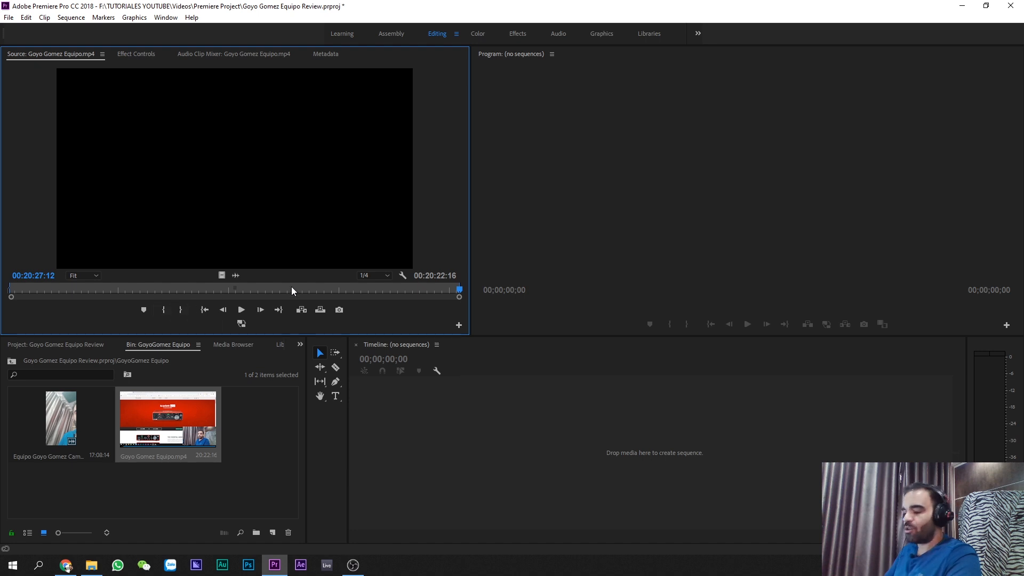
left_click_drag(459, 293, 519, 293)
key("o")
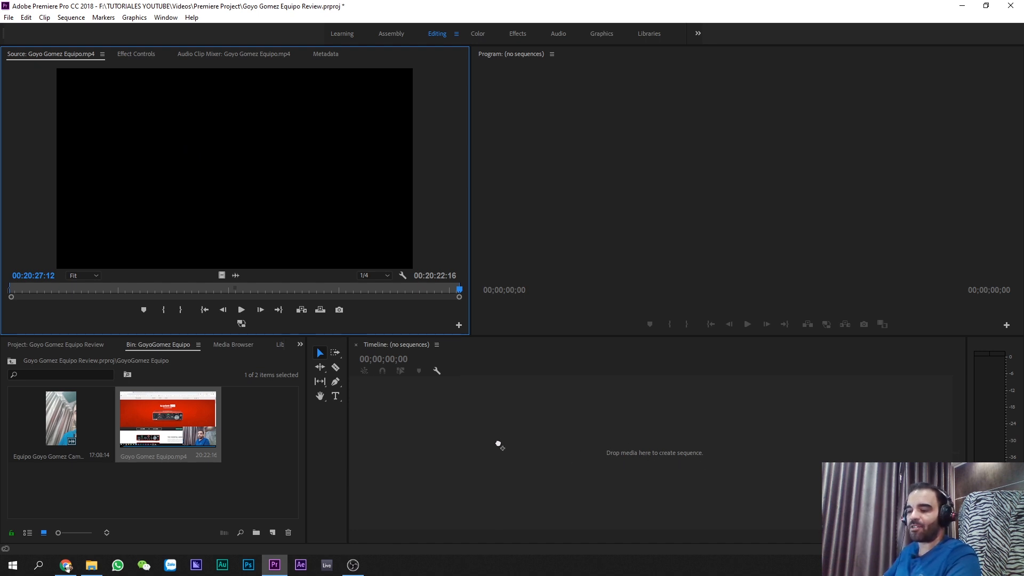
left_click_drag(168, 424, 500, 443)
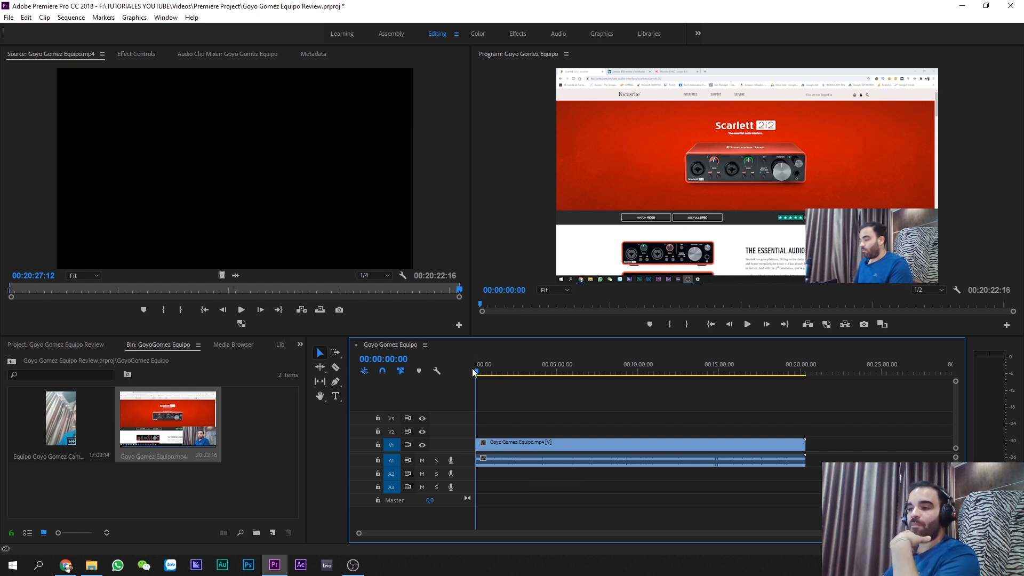
left_click(747, 324)
left_click(748, 324)
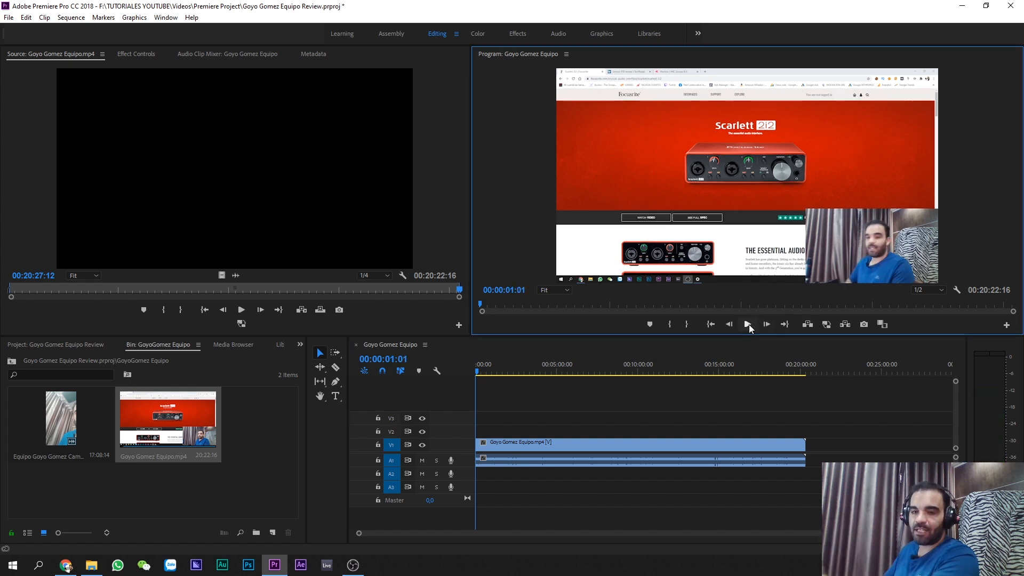
left_click(479, 373)
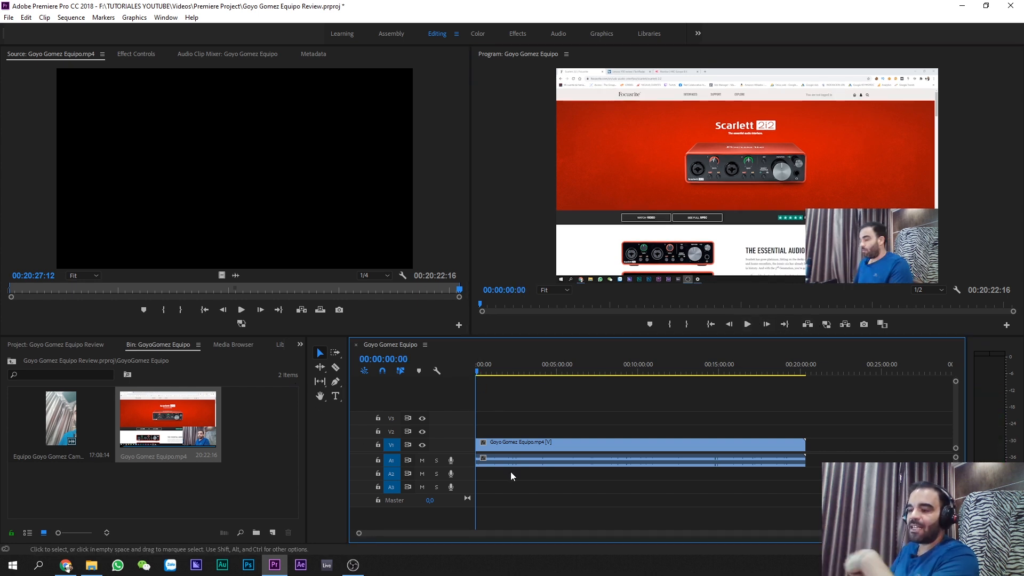
left_click(805, 372)
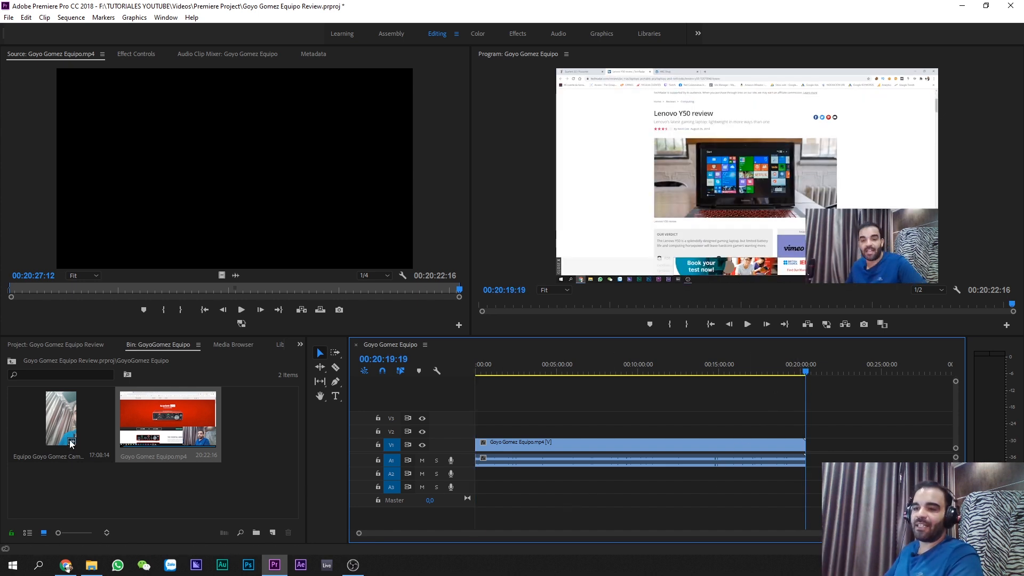
- Open the Outro.Intro bin and preview the clip INTRO GOYO GOMEZ.mp4 in the Source monitor
left_click(56, 344)
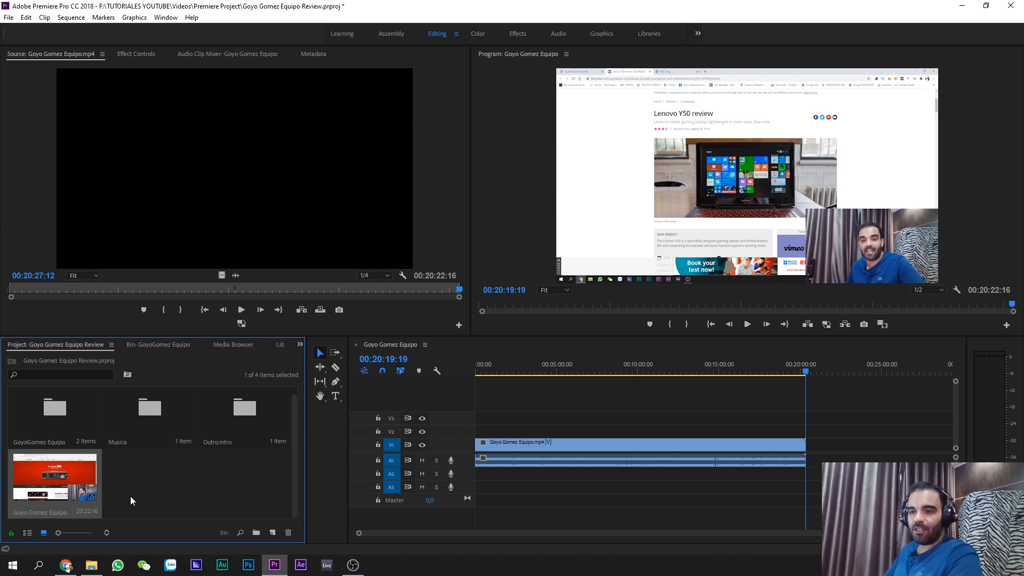
double_click(249, 421)
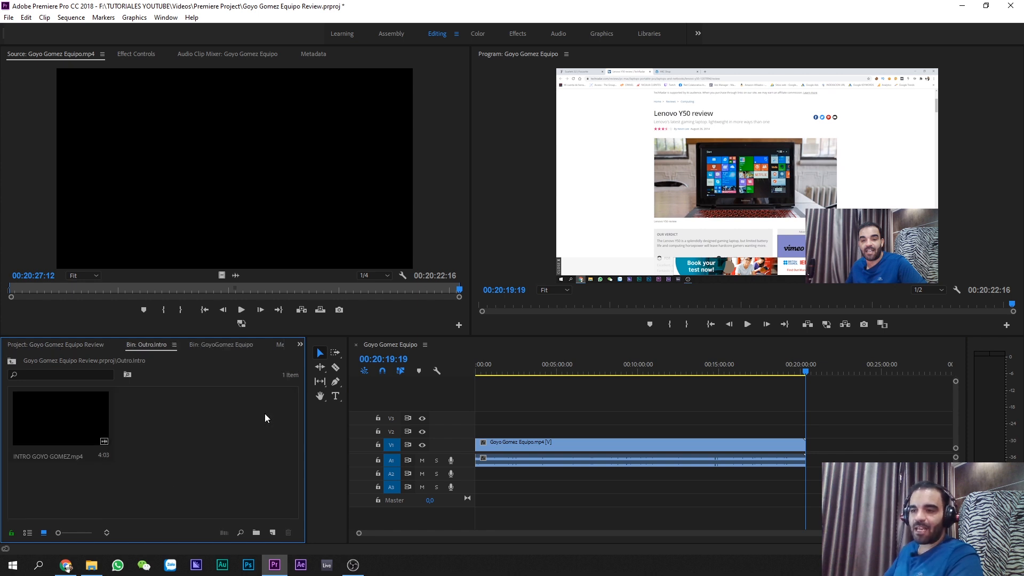
double_click(66, 415)
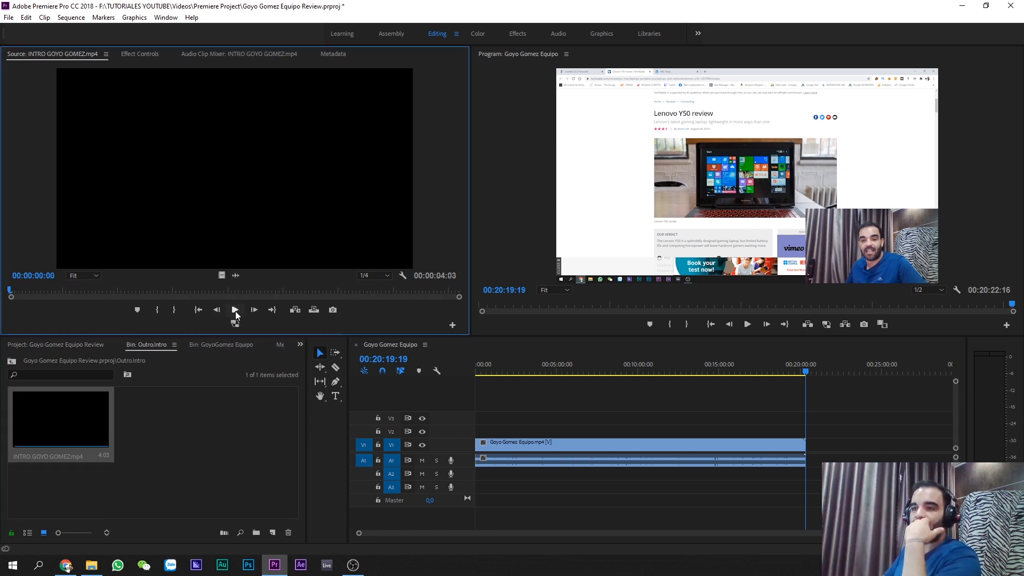
left_click(235, 310)
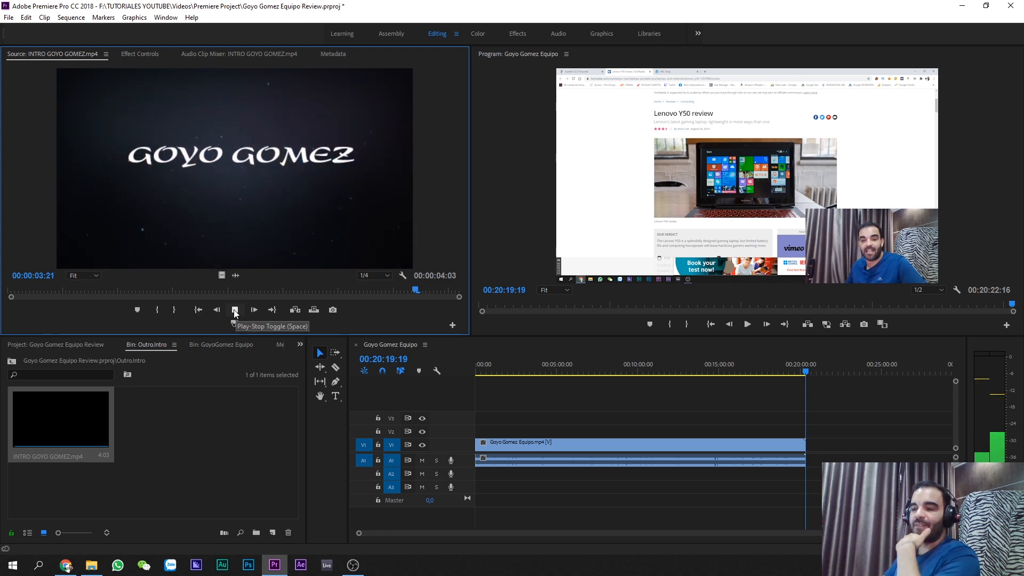
- Add INTRO GOYO GOMEZ.mp4 to tracks V1 and A1 directly after the main clip and inspect the join
left_click_drag(72, 415, 816, 458)
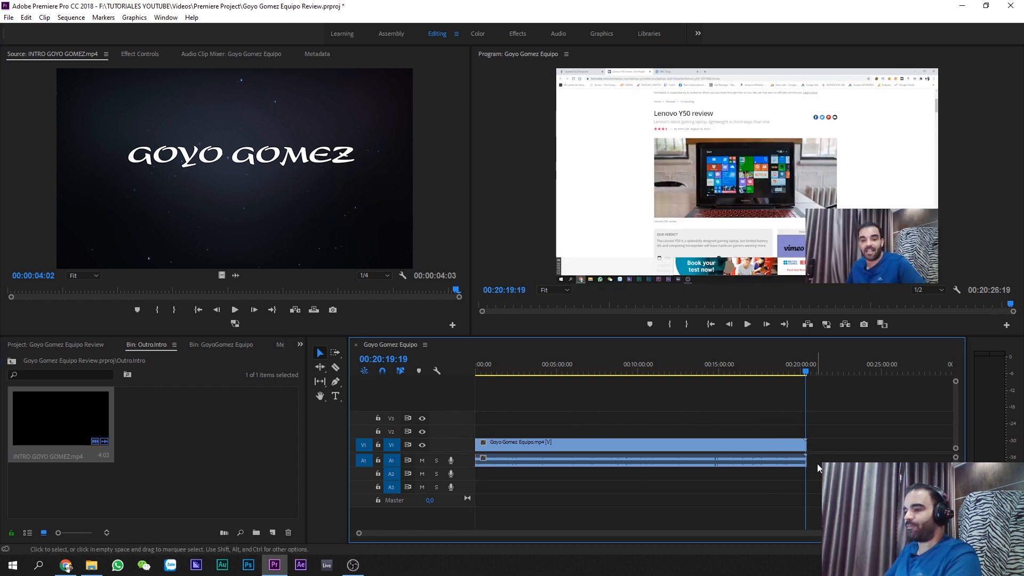
scroll(809, 454, "up", 3)
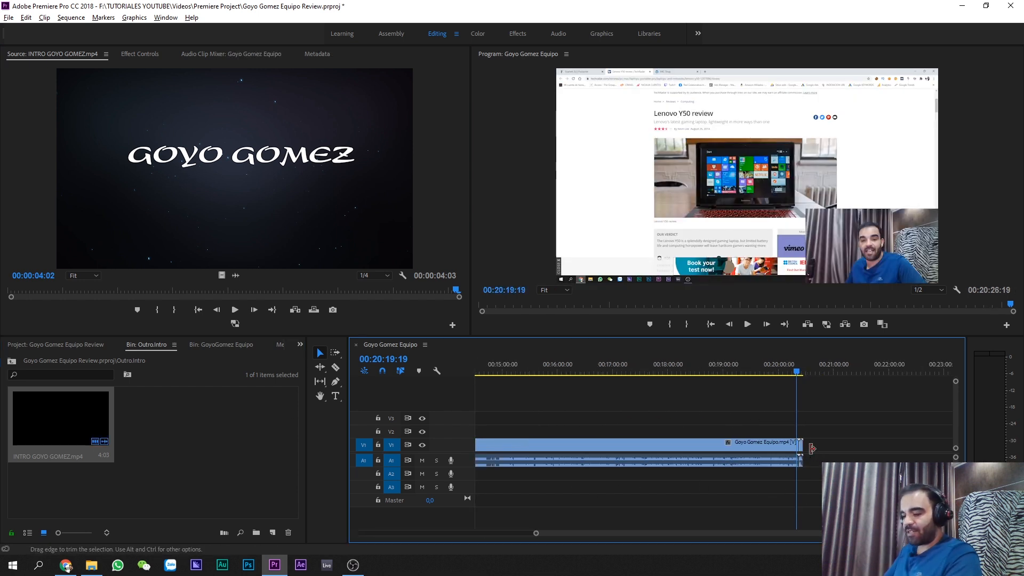
scroll(813, 442, "up", 5)
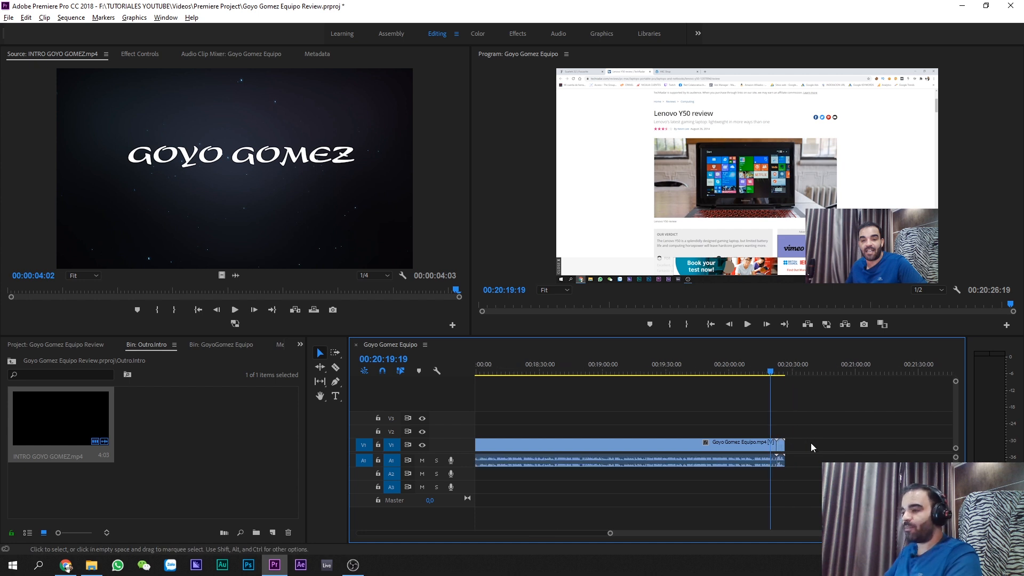
scroll(775, 443, "up", 5)
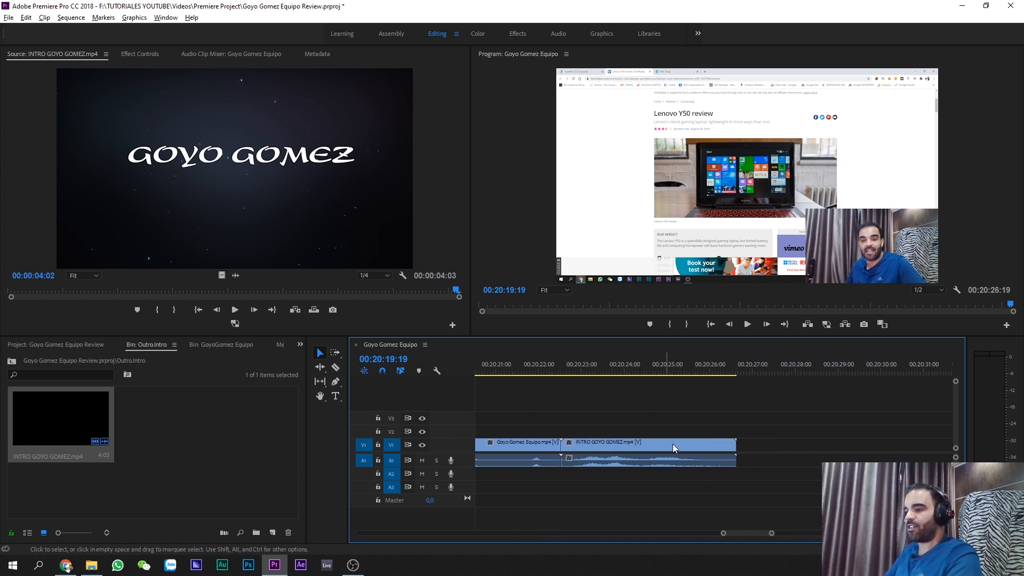
- Examine the end of the sequence in the timeline, from the main clip's closing seconds through the intro clip
scroll(887, 418, "up", 3)
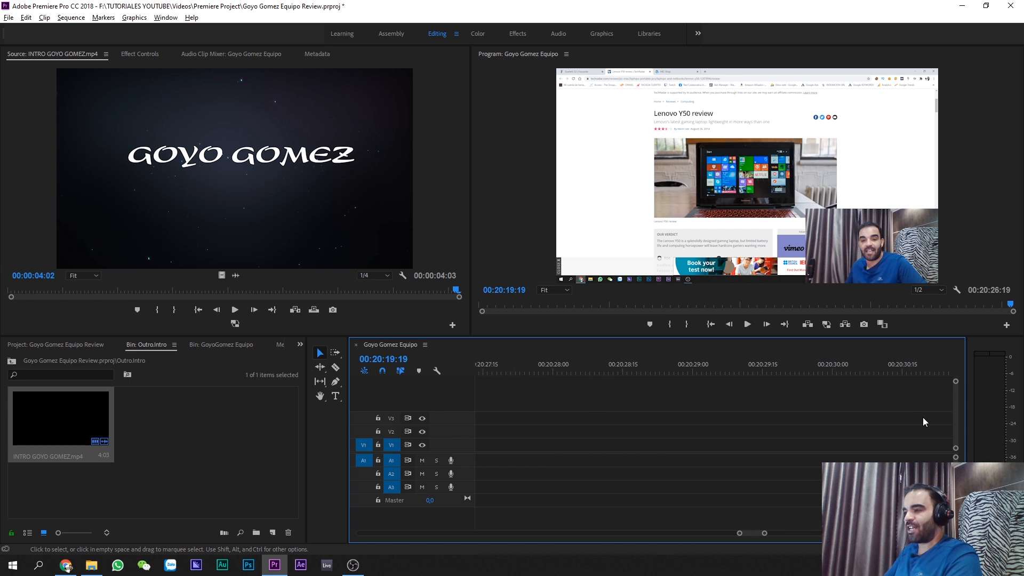
scroll(874, 422, "down", 6)
scroll(468, 418, "up", 2)
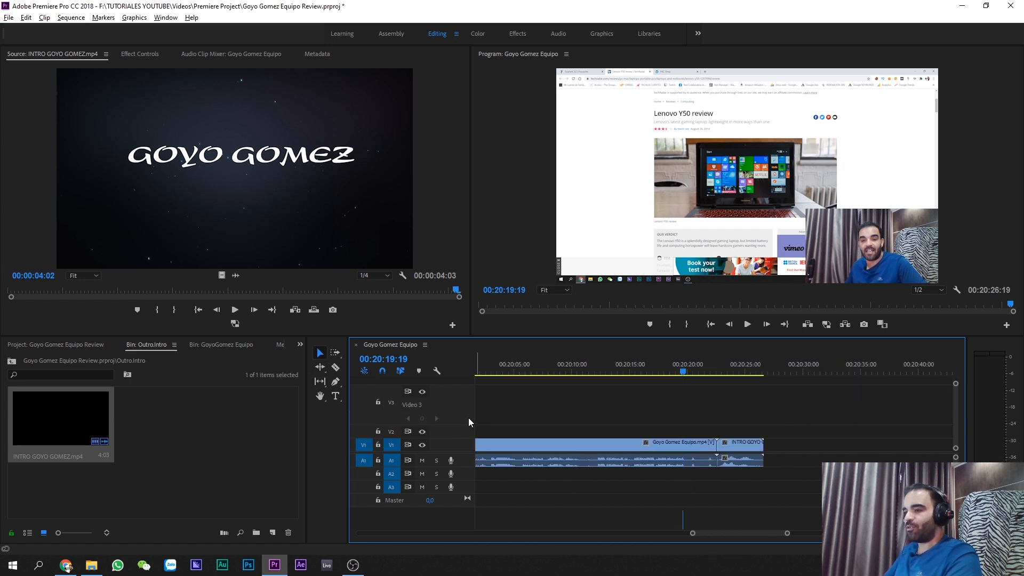
scroll(489, 413, "up", 2)
scroll(492, 409, "up", 2)
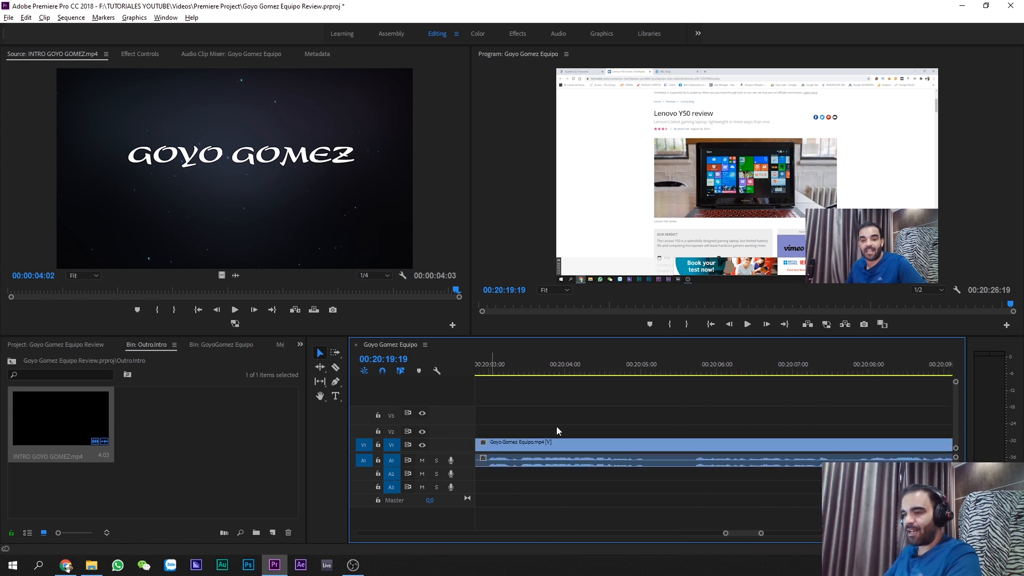
scroll(558, 425, "down", 4)
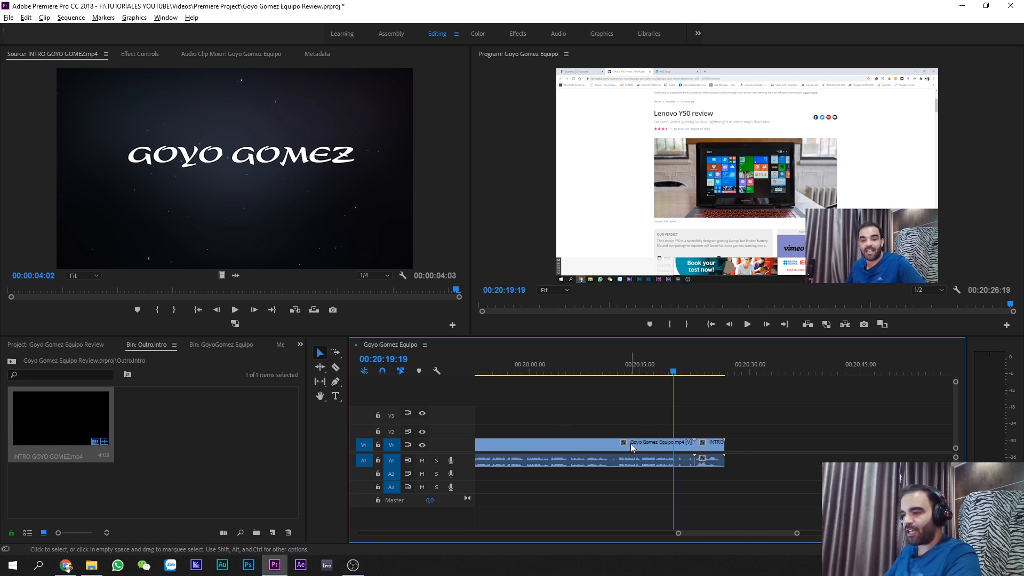
scroll(631, 442, "up", 2)
scroll(694, 443, "up", 2)
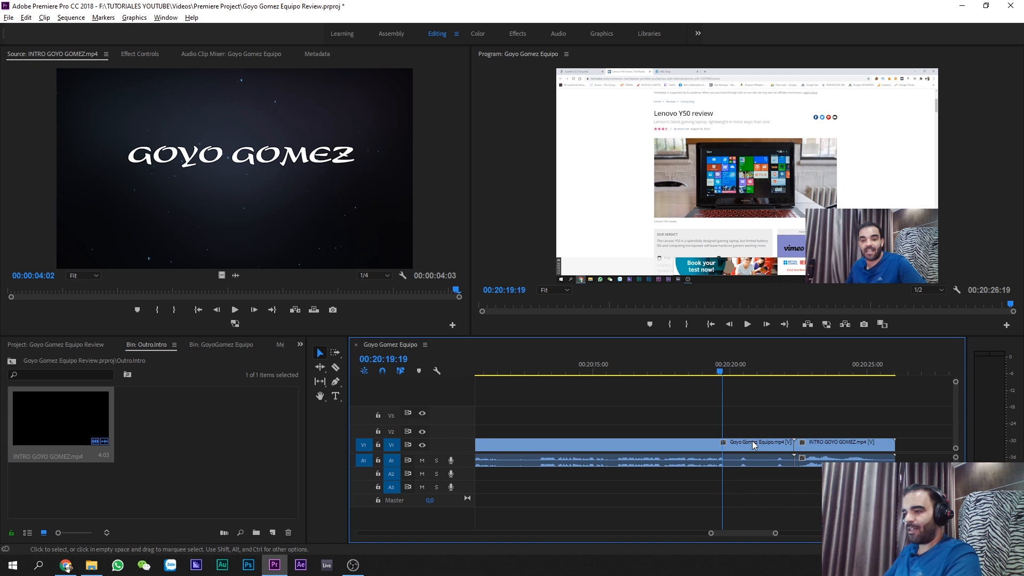
scroll(748, 444, "up", 4)
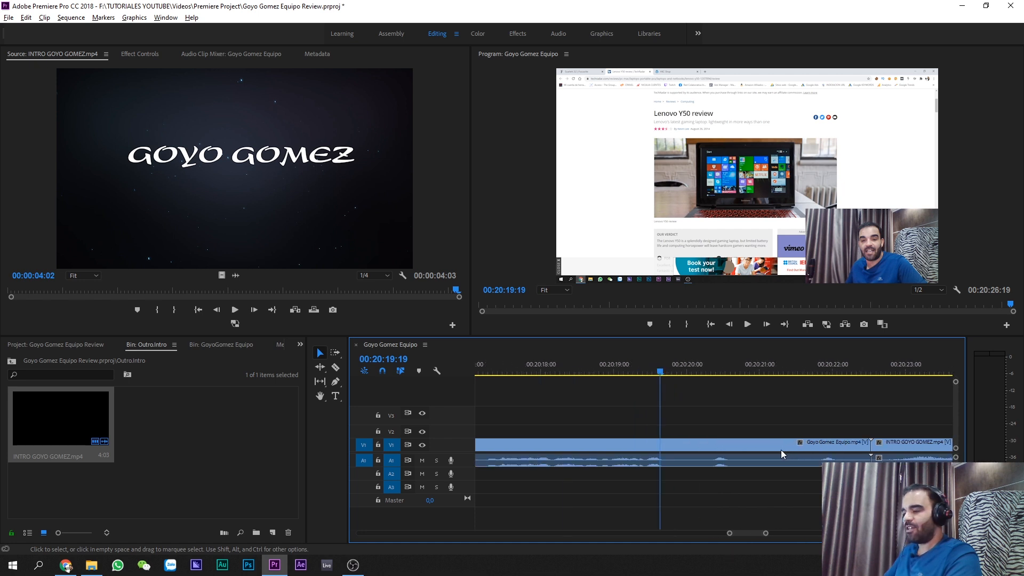
scroll(773, 450, "down", 5)
scroll(860, 436, "up", 6)
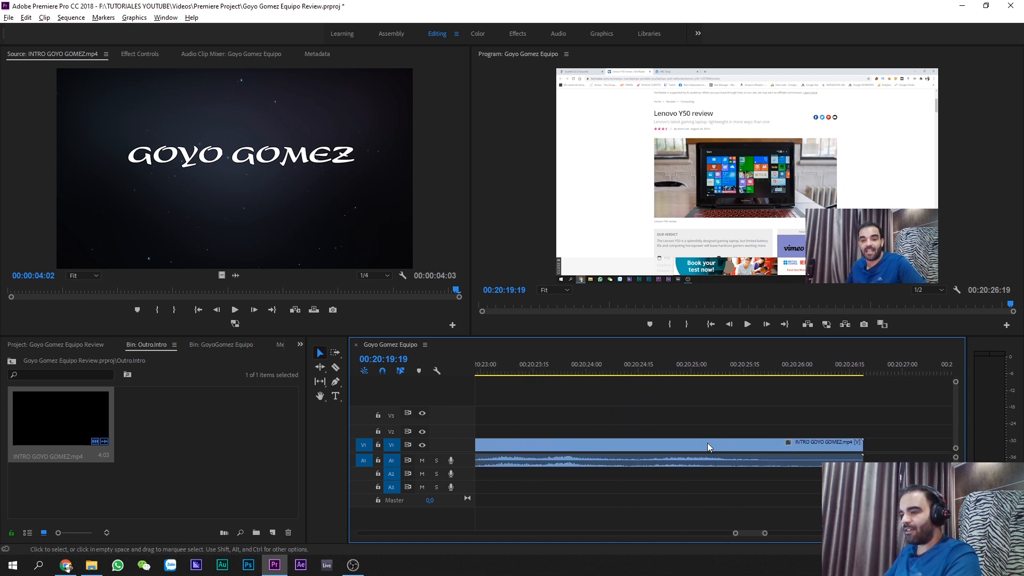
- Place the playhead near the end of the intro clip at 00:20:26:04
scroll(712, 437, "up", 2)
left_click(630, 368)
left_click_drag(631, 368, 718, 377)
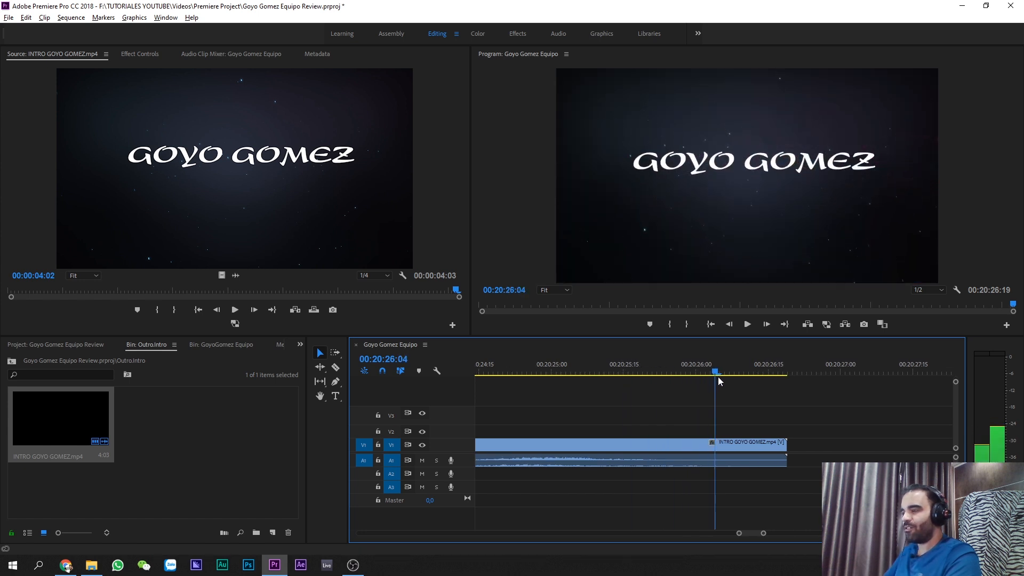
key("c")
left_click(715, 448)
key("v")
left_click(745, 446)
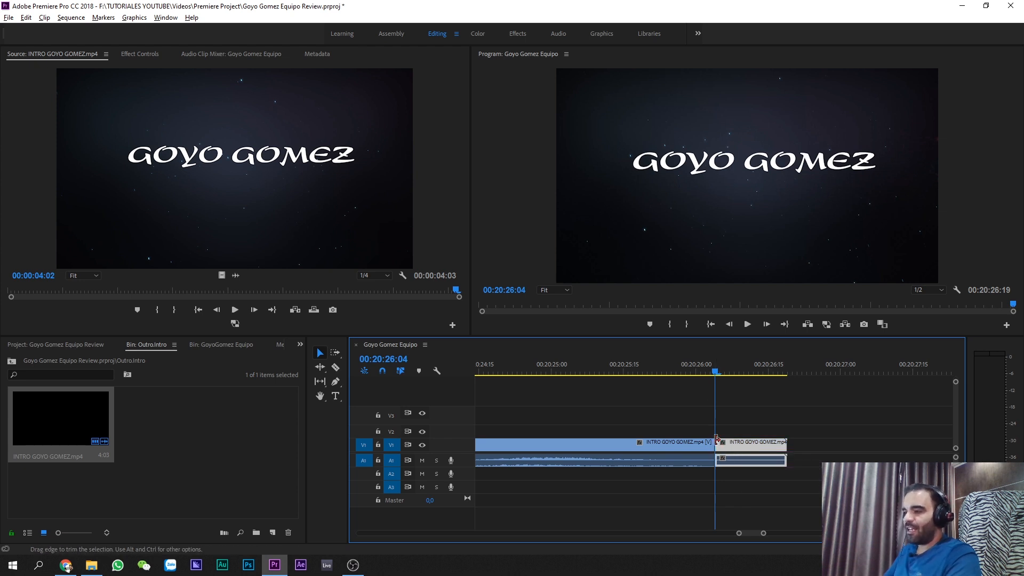
key("ctrl+z")
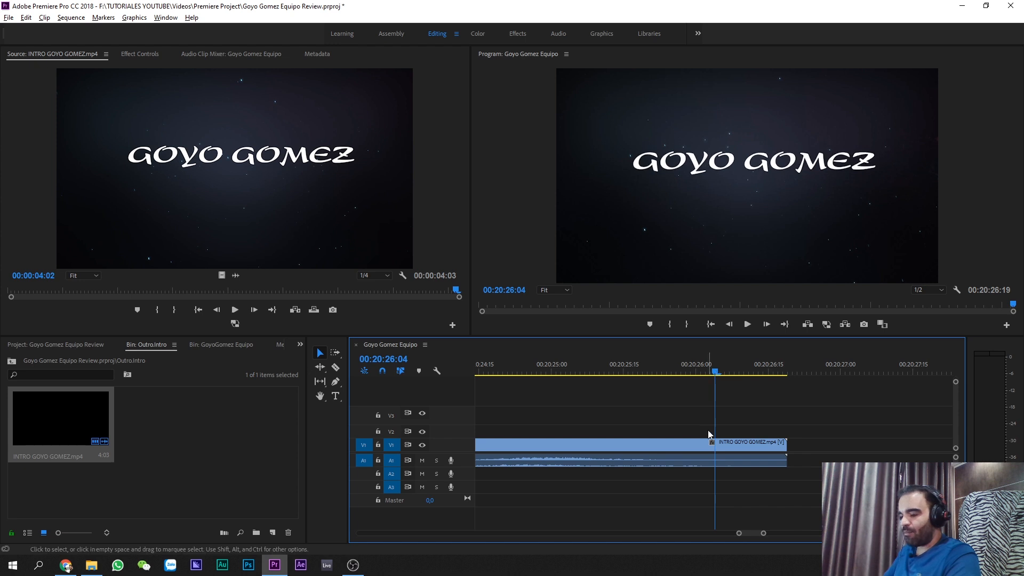
- Split INTRO GOYO GOMEZ.mp4 at 00:20:26:04 with the Razor tool and return to the Selection tool
key("c")
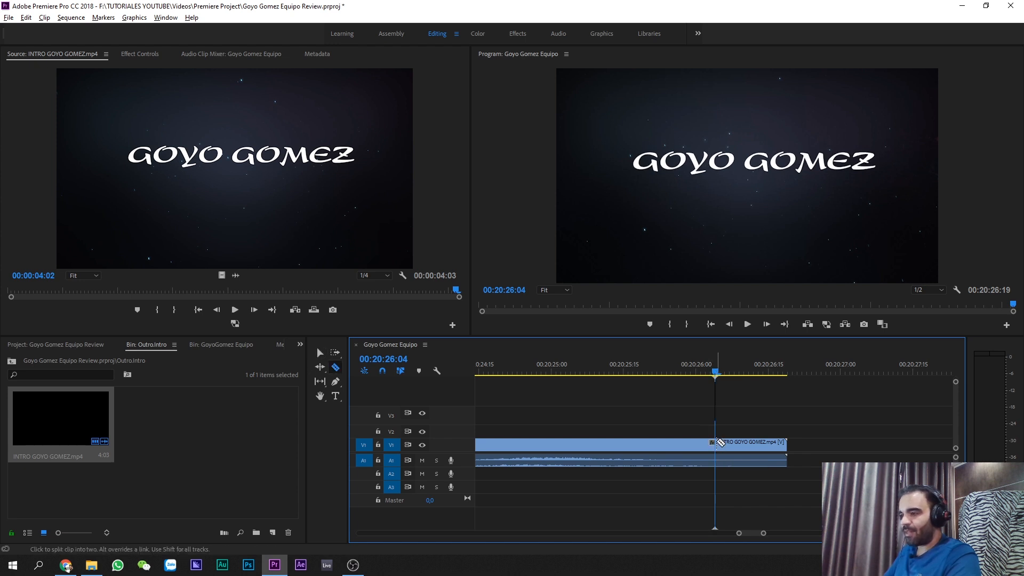
left_click(720, 445)
key("v")
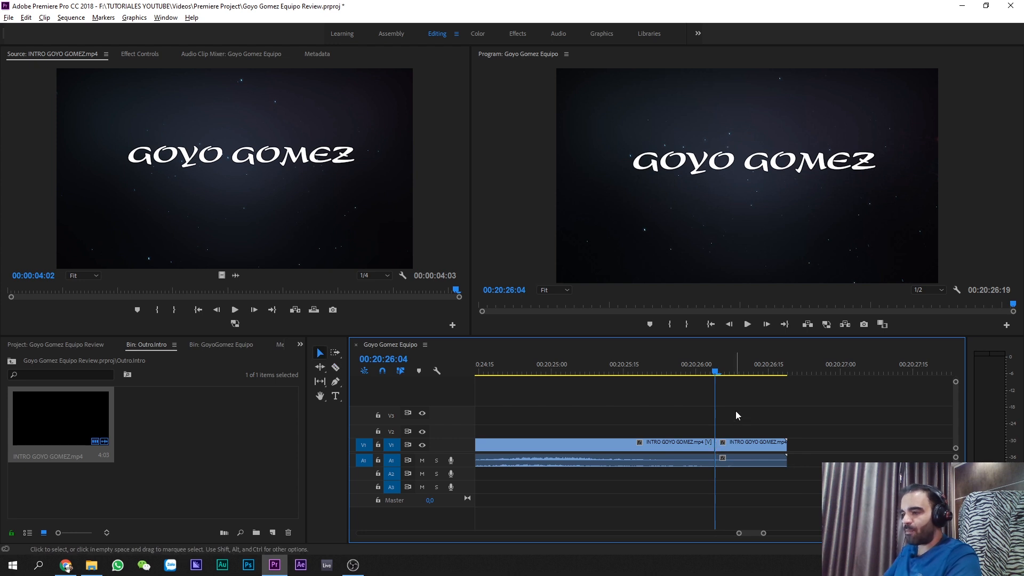
- Select the video and audio parts of the intro's short end piece independently of their link, ending with both selected
left_click(732, 445)
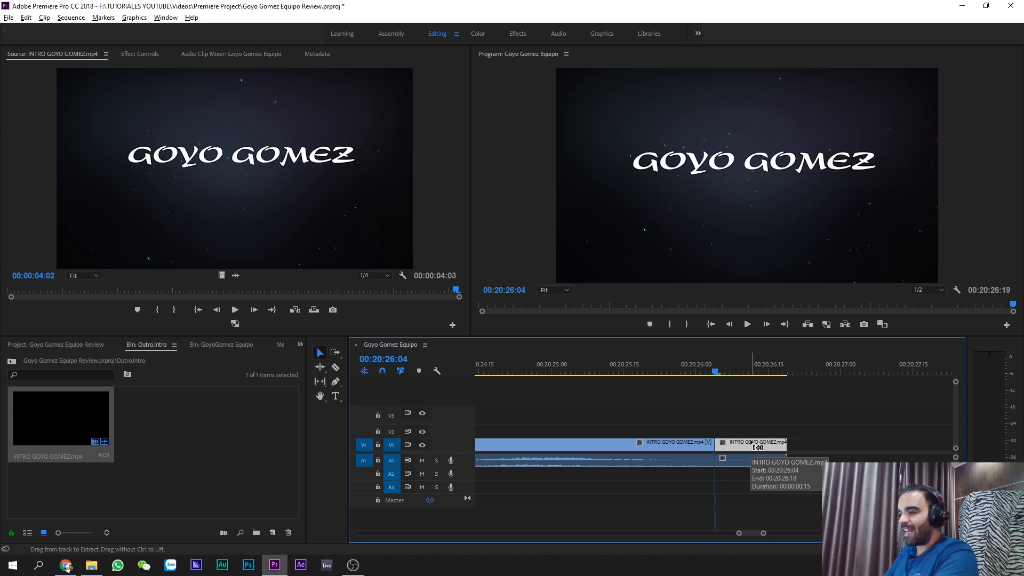
left_click(751, 441, "alt")
left_click(752, 459, "alt")
left_click(749, 441, "alt")
left_click(747, 458, "alt")
left_click(745, 447, "alt")
left_click(744, 464, "alt+shift")
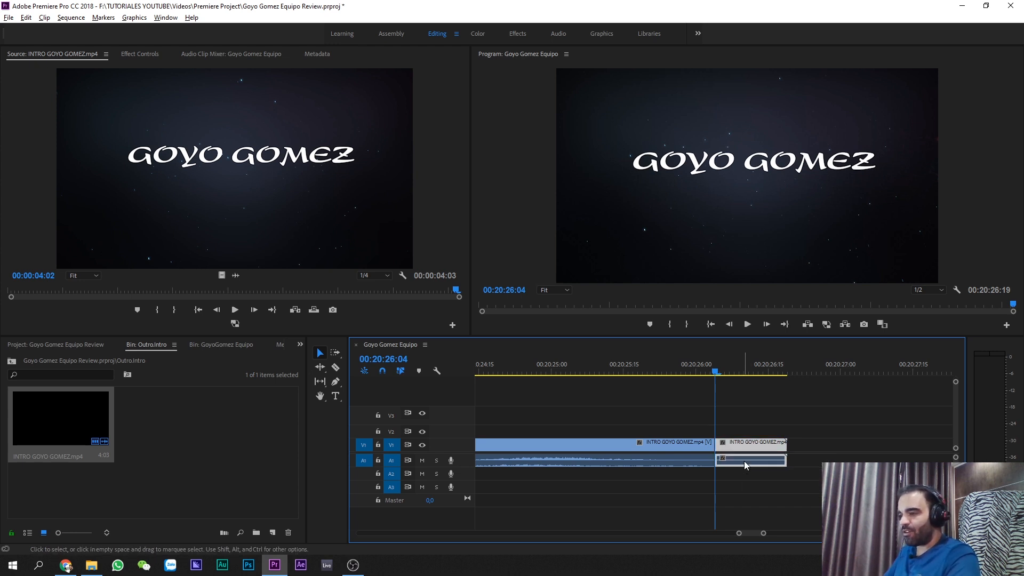
- Move the end piece's video and audio apart independently and delete its audio from track A1
double_click(748, 446)
mouse_move(769, 444)
left_mouse_down()
mouse_move(827, 444)
mouse_move(755, 444)
mouse_move(870, 442)
mouse_move(760, 446)
left_mouse_up()
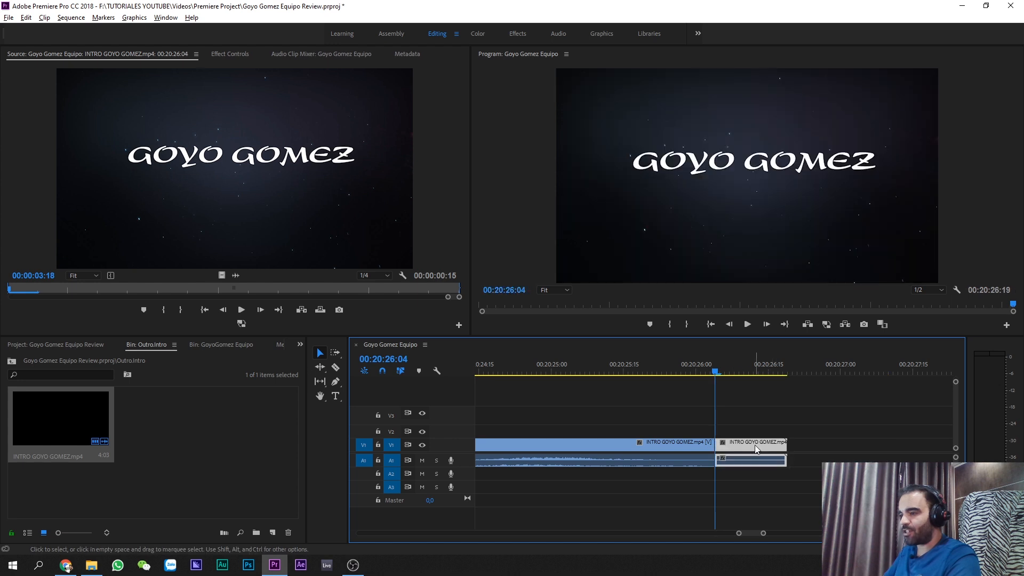
mouse_move(754, 448)
left_mouse_down()
mouse_move(849, 444)
mouse_move(756, 448)
left_mouse_up()
left_click_drag(751, 461, 847, 459)
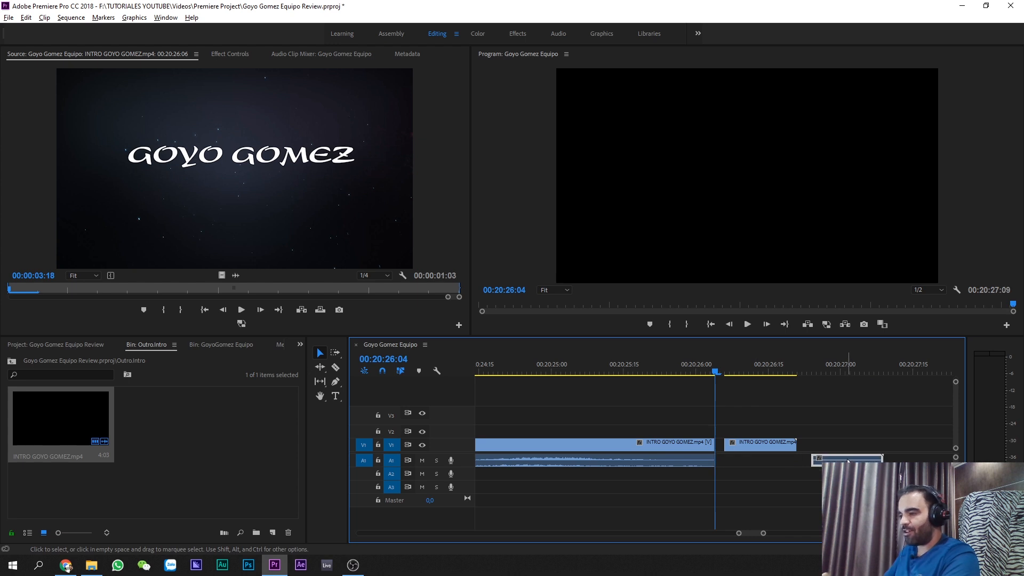
key("Delete")
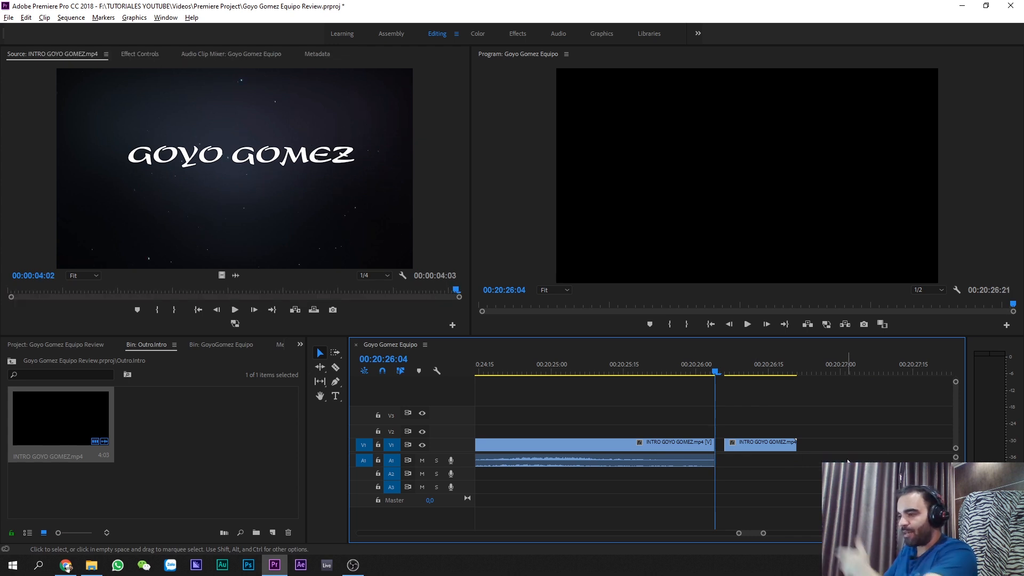
- Move the silent end piece back against the intro clip and paste copies of it end to end on V1 up to 00:20:36:19
left_click_drag(757, 444, 748, 444)
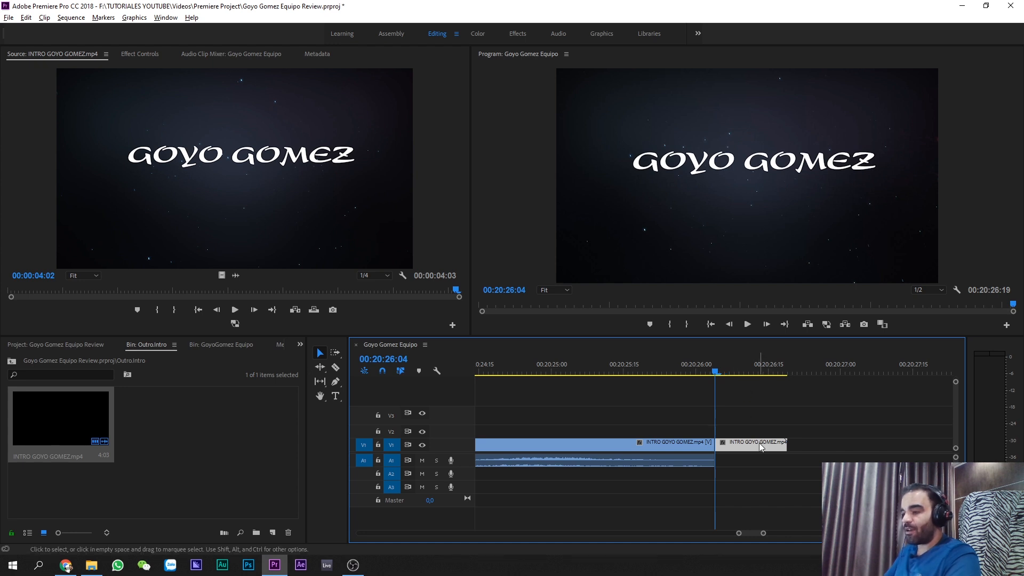
left_click_drag(761, 447, 765, 449)
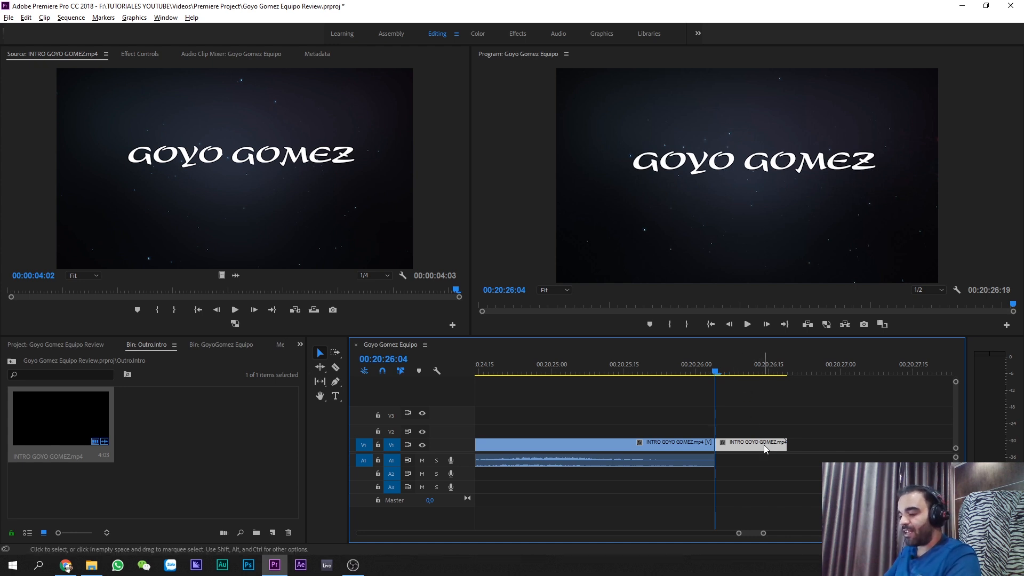
key("ctrl+v")
key("ctrl+v")
key("ctrl+v")
key("ctrl+v")
key("ctrl+v")
key("ctrl+v")
key("ctrl+v")
key("ctrl+v")
key("ctrl+v")
key("ctrl+v")
key("ctrl+v")
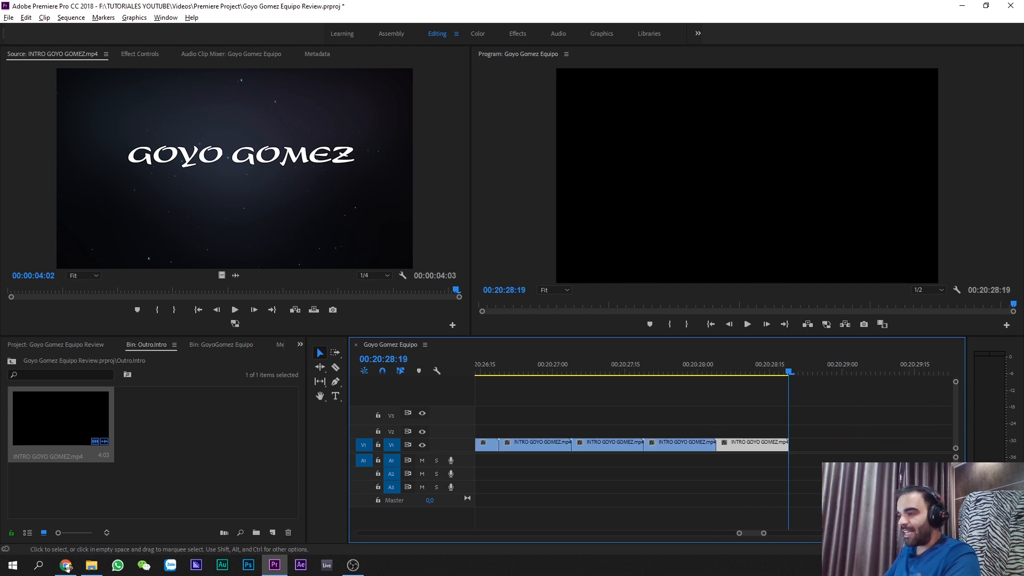
key("ctrl+v")
key("ctrl+v")
key("ctrl+v")
key("ctrl+v")
key("ctrl+v")
key("ctrl+v")
key("ctrl+v")
key("ctrl+v")
key("ctrl+v")
key("ctrl+v")
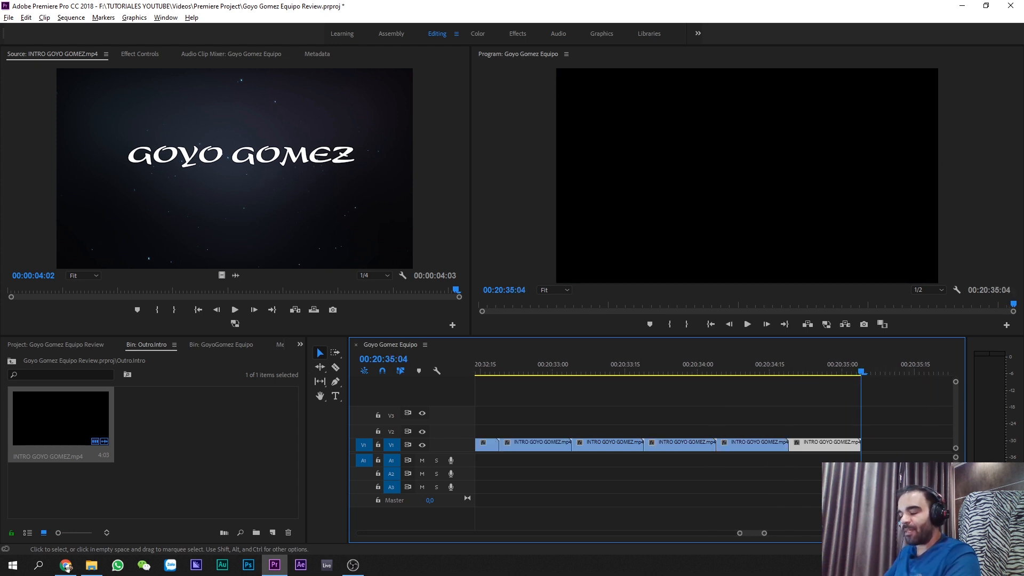
- Play the sequence from 00:20:20:21 through the intro and into its repeated end pieces
scroll(746, 465, "down", 8)
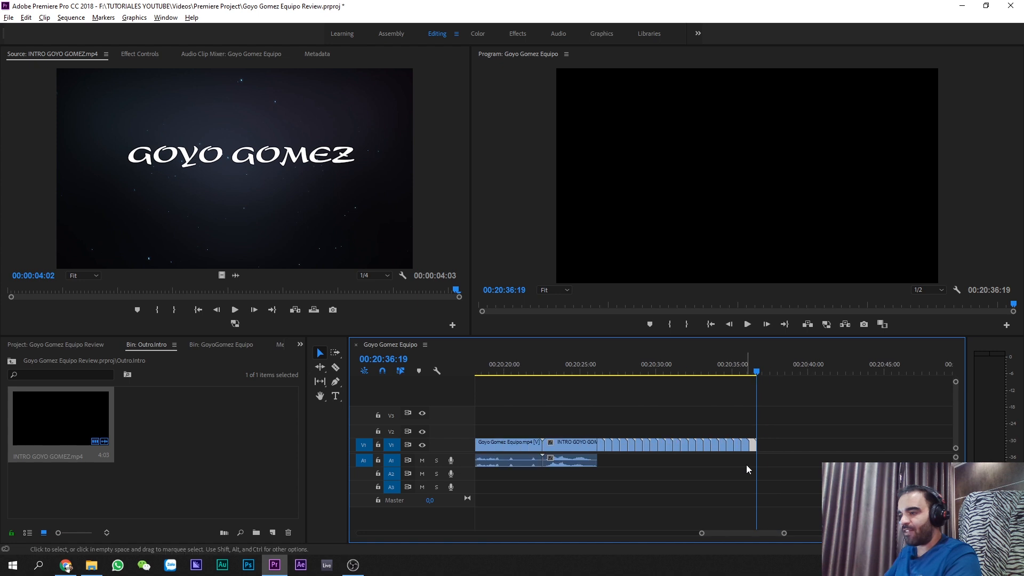
left_click(671, 366)
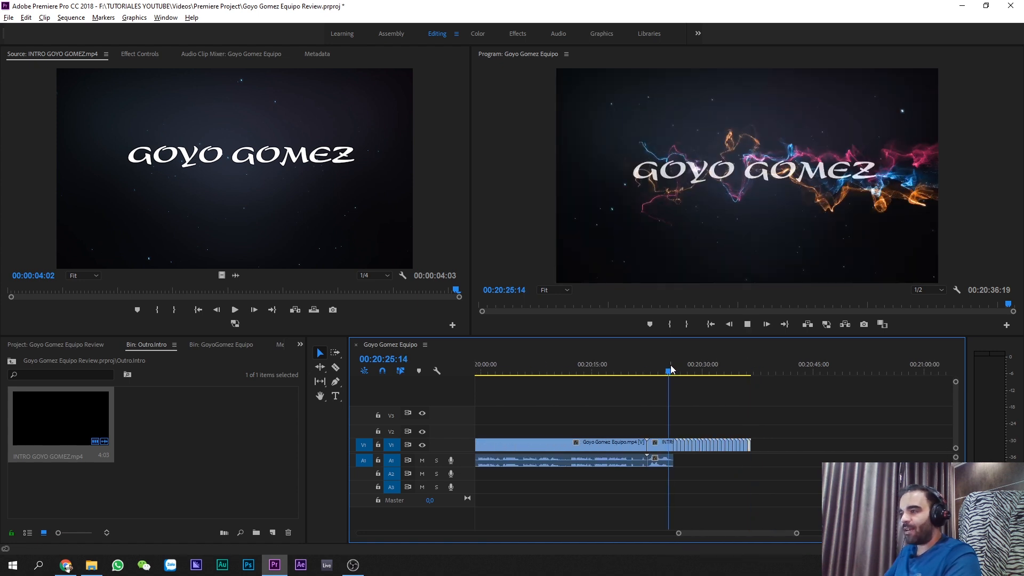
left_click(633, 367)
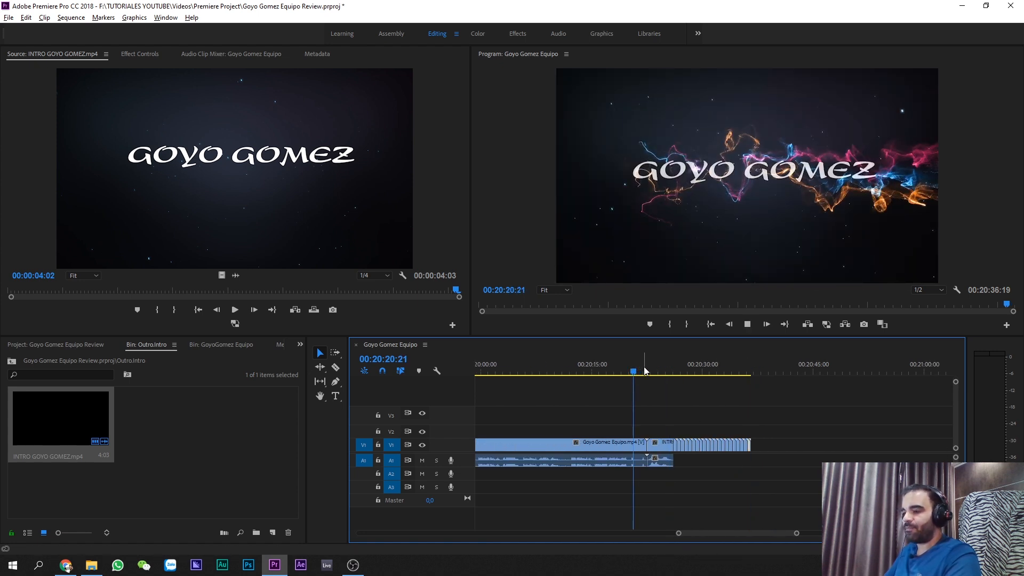
key("space")
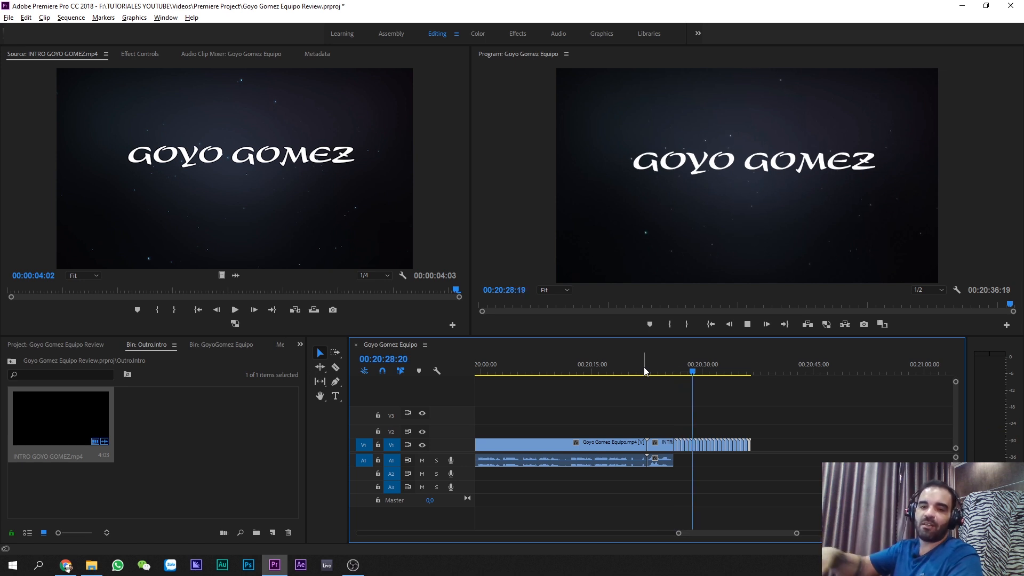
key("space")
- View the whole sequence from its start and return the playhead to 00:20:20:20, just before the intro
left_click(710, 324)
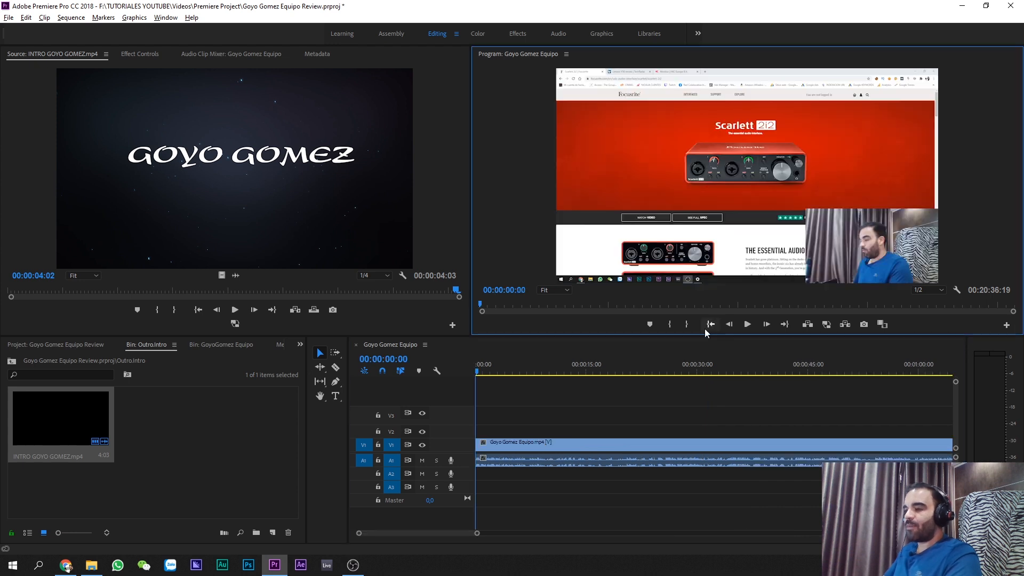
scroll(691, 394, "down", 3)
scroll(689, 392, "down", 5)
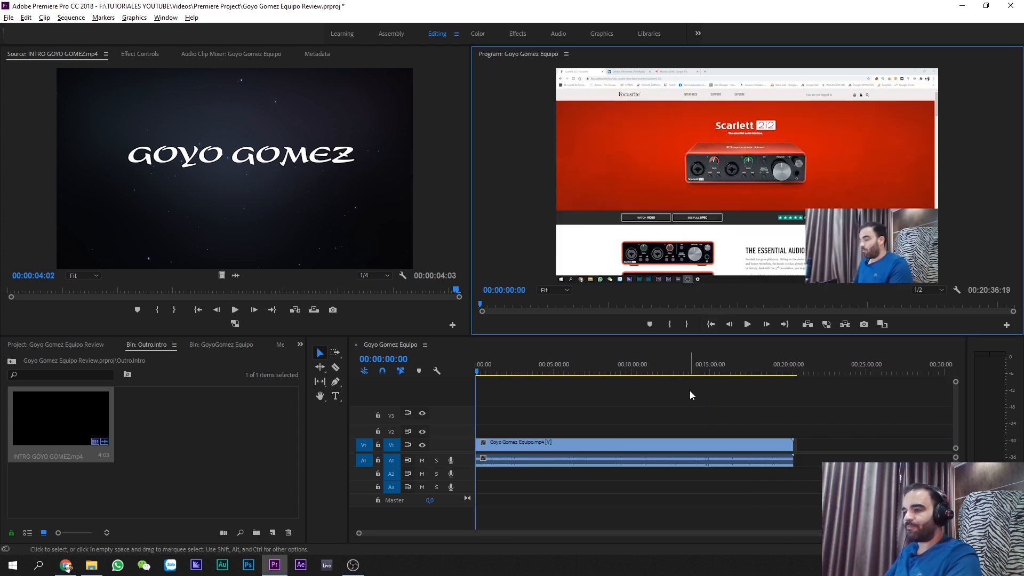
left_click(791, 373)
scroll(824, 394, "up", 6)
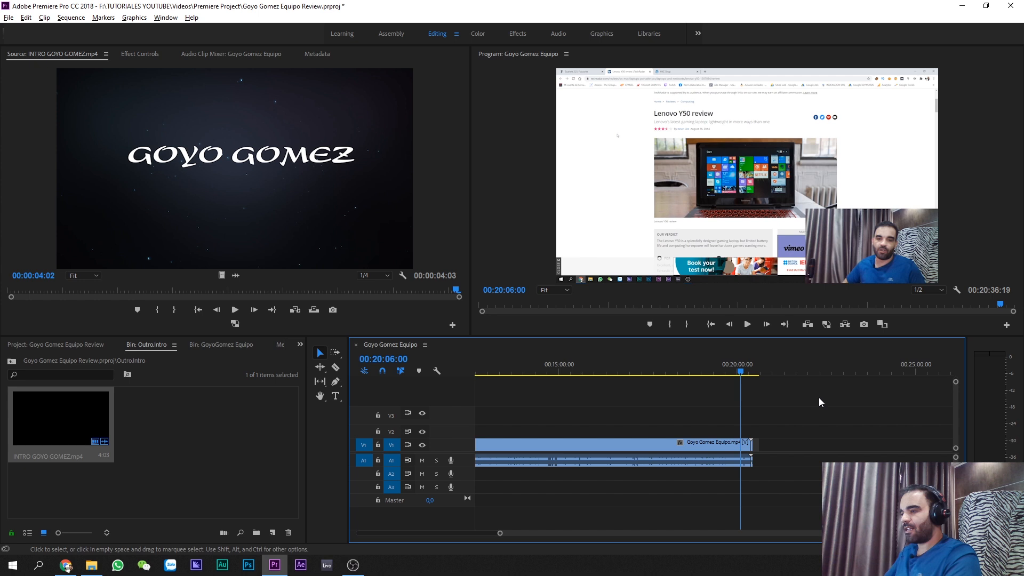
scroll(715, 408, "up", 2)
left_click(696, 372)
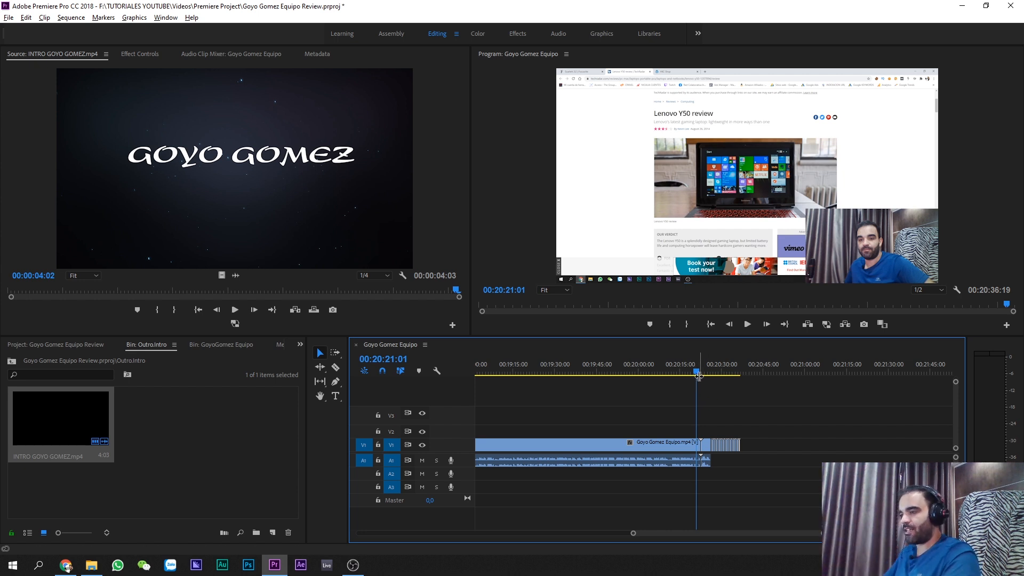
mouse_move(695, 372)
left_mouse_down()
mouse_move(703, 371)
mouse_move(695, 372)
left_mouse_up()
- Open the Musica bin from the project root and load Goyo.mp3 into the Source monitor
left_click(190, 423)
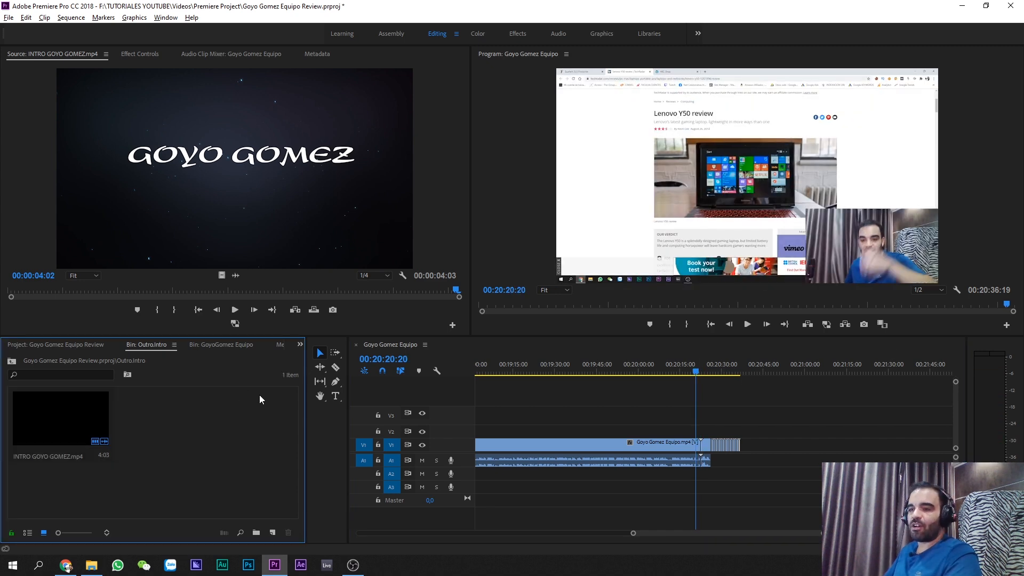
left_click(59, 345)
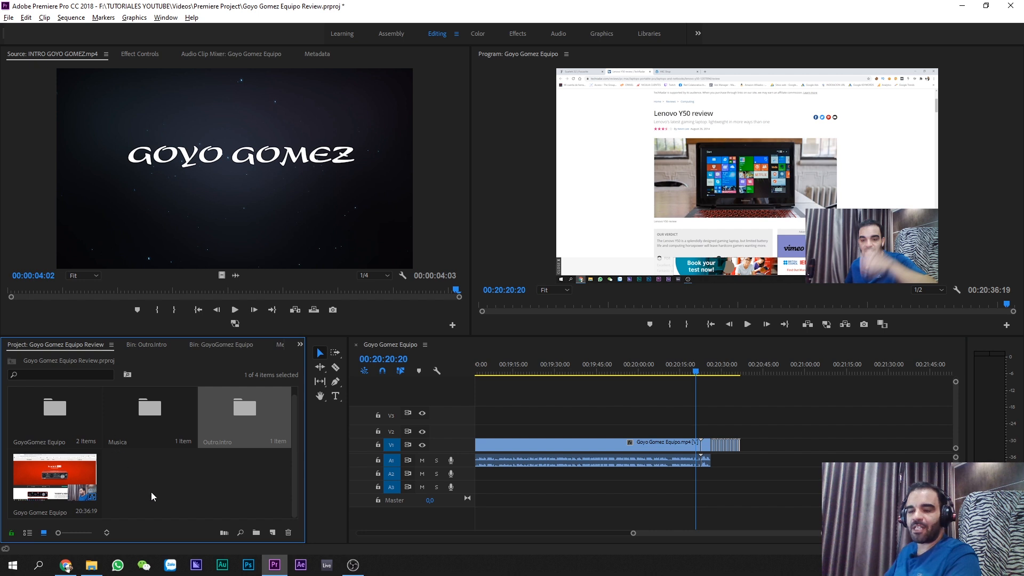
double_click(149, 424)
left_click(74, 425)
double_click(73, 425)
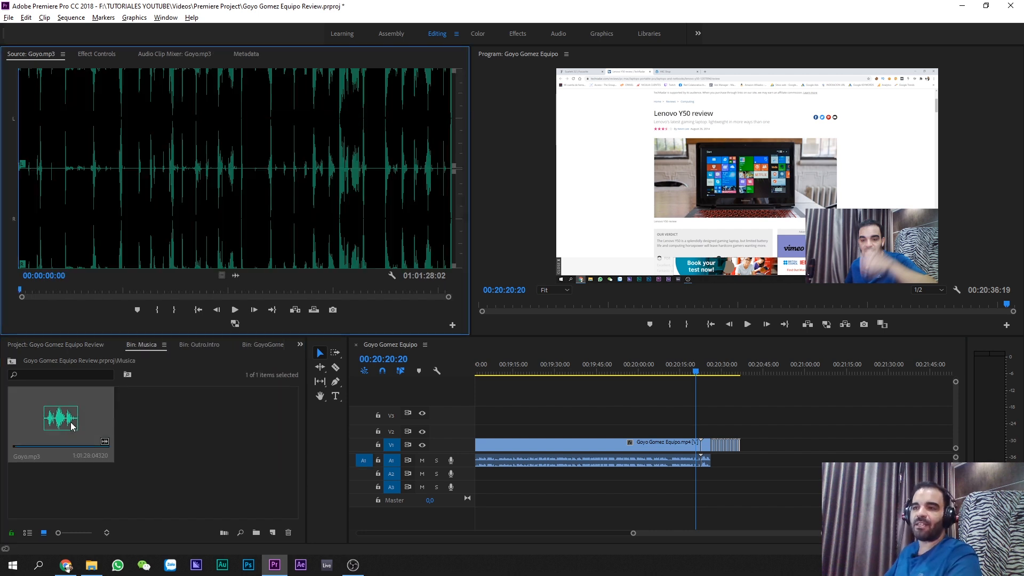
left_click(58, 344)
left_click(147, 416)
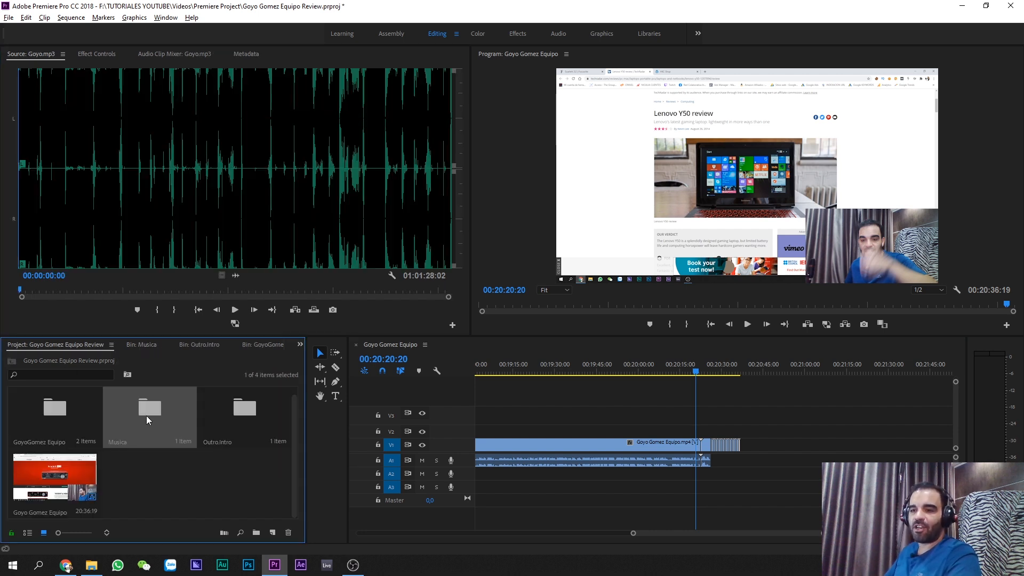
double_click(146, 415)
double_click(57, 417)
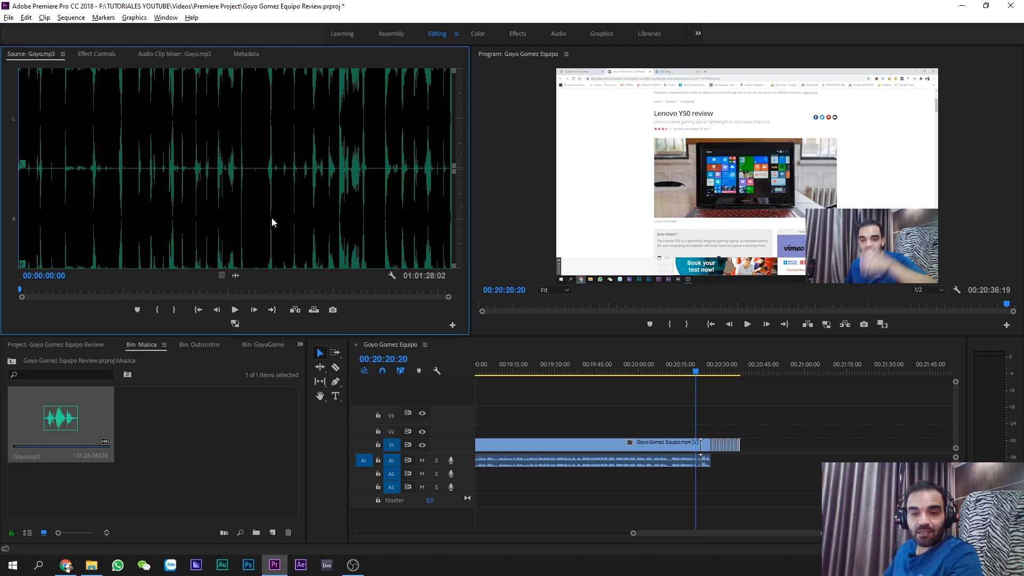
- Listen to Goyo.mp3 in the Source monitor from about 00:45:31
left_click(341, 215)
left_click_drag(340, 293, 336, 291)
key("space")
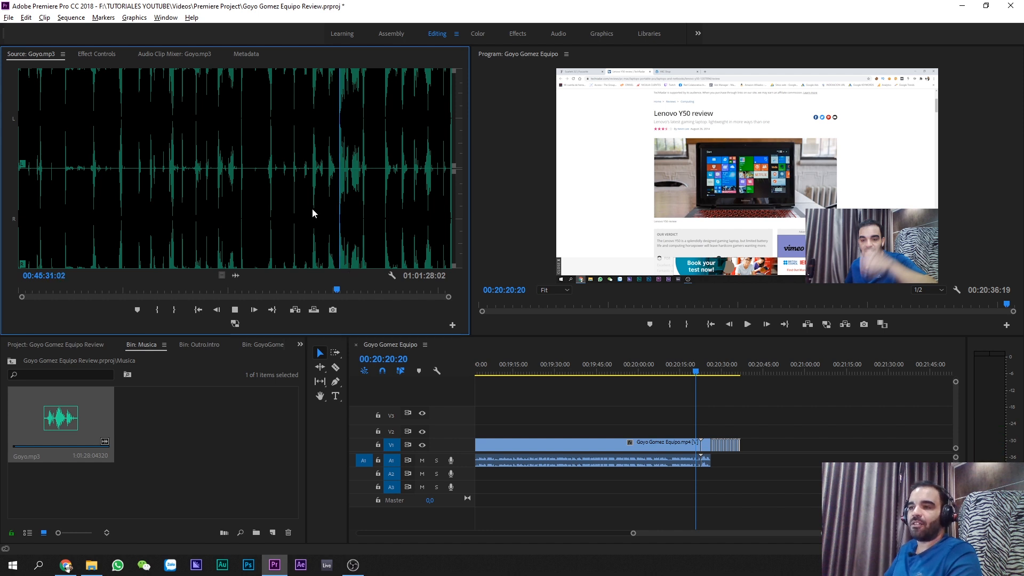
- Mark an In point at 00:45:32:23 and an Out point at 00:48:54:01 on Goyo.mp3 in the Source monitor
left_click(348, 213)
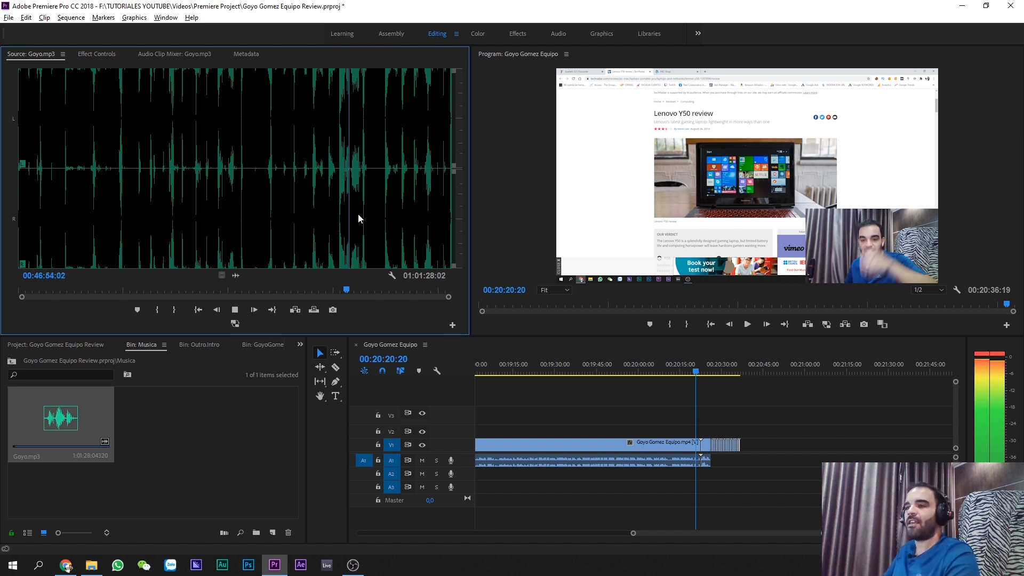
key("space")
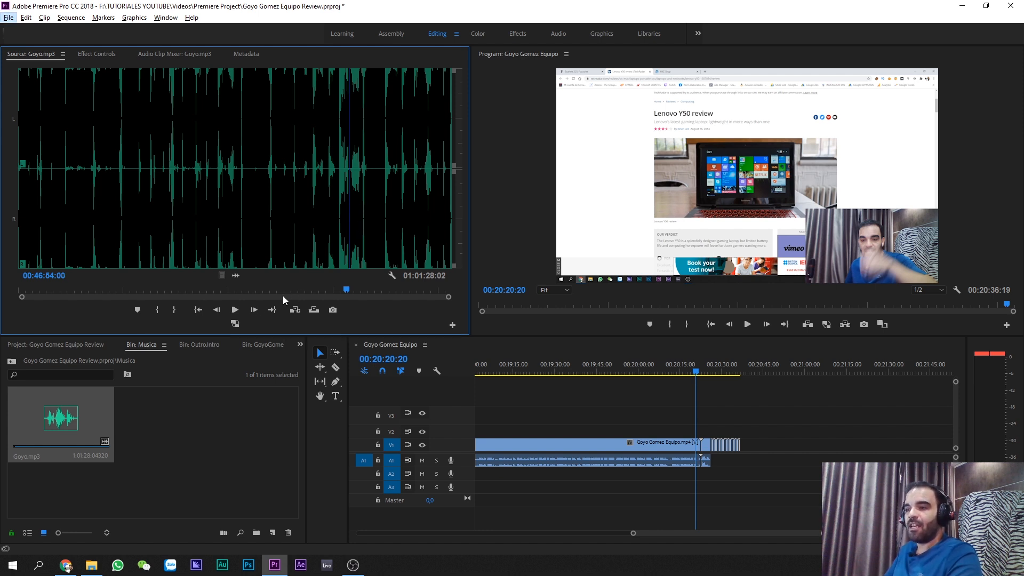
left_click_drag(346, 292, 336, 295)
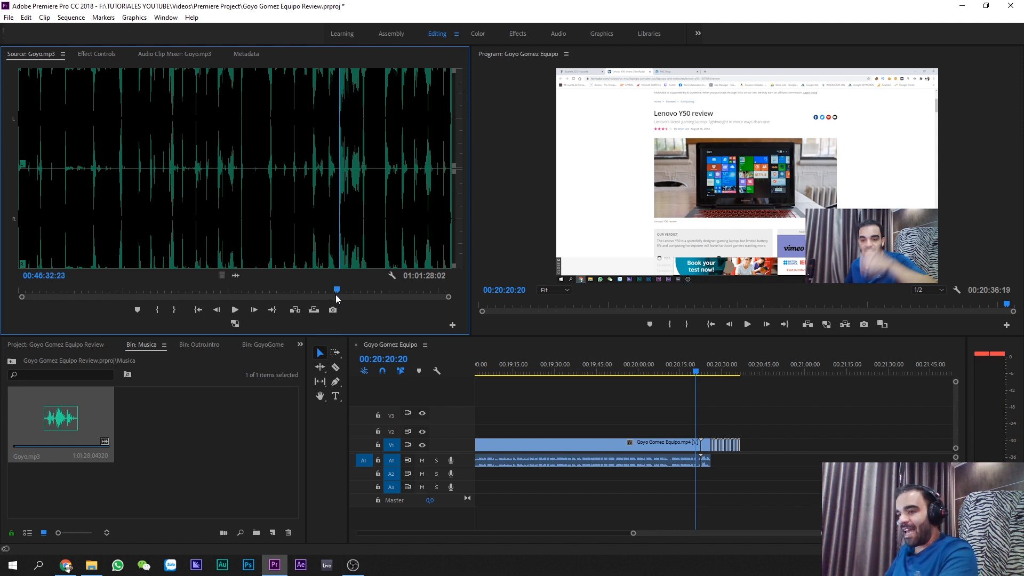
key("i")
left_click_drag(335, 292, 361, 293)
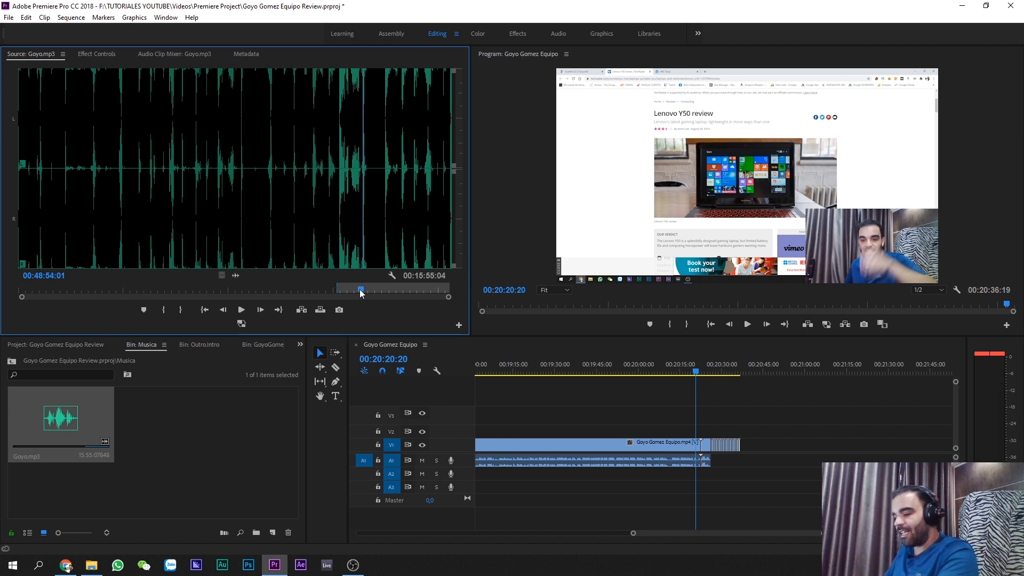
key("o")
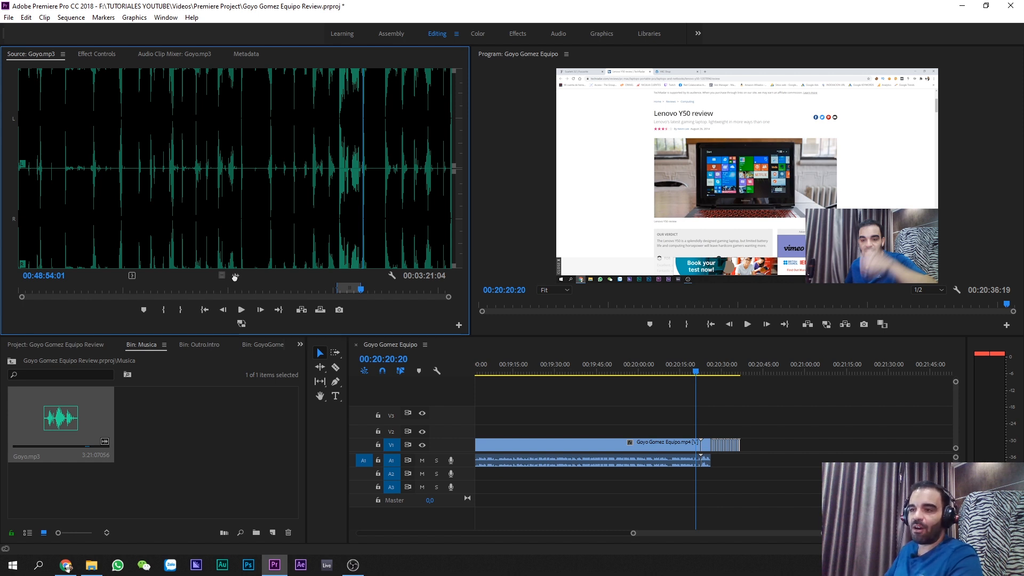
- Place the marked Goyo.mp3 section on audio track A2 under the end of the footage and enlarge that track's height
left_click_drag(742, 422, 611, 472)
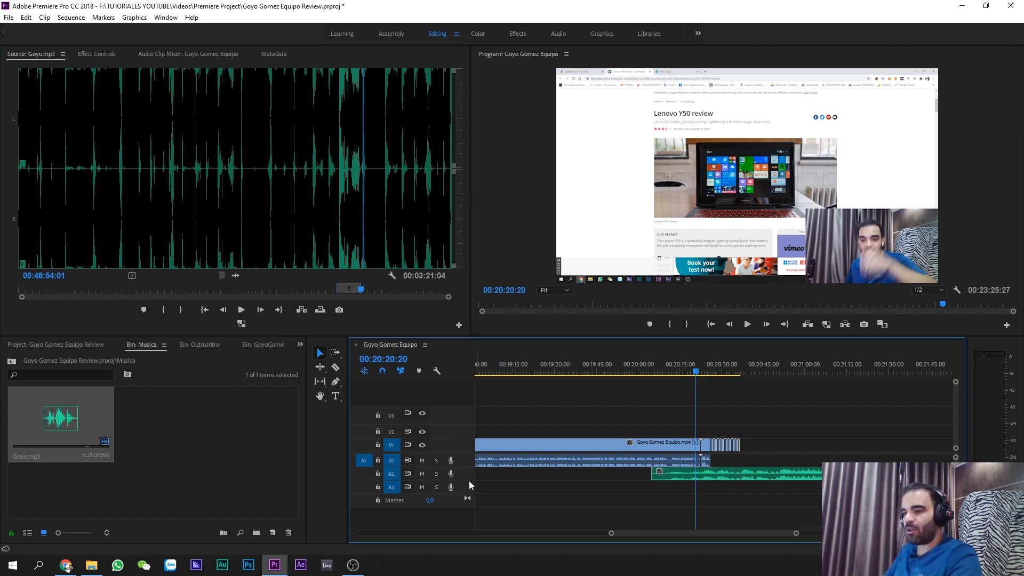
left_click_drag(469, 480, 469, 528)
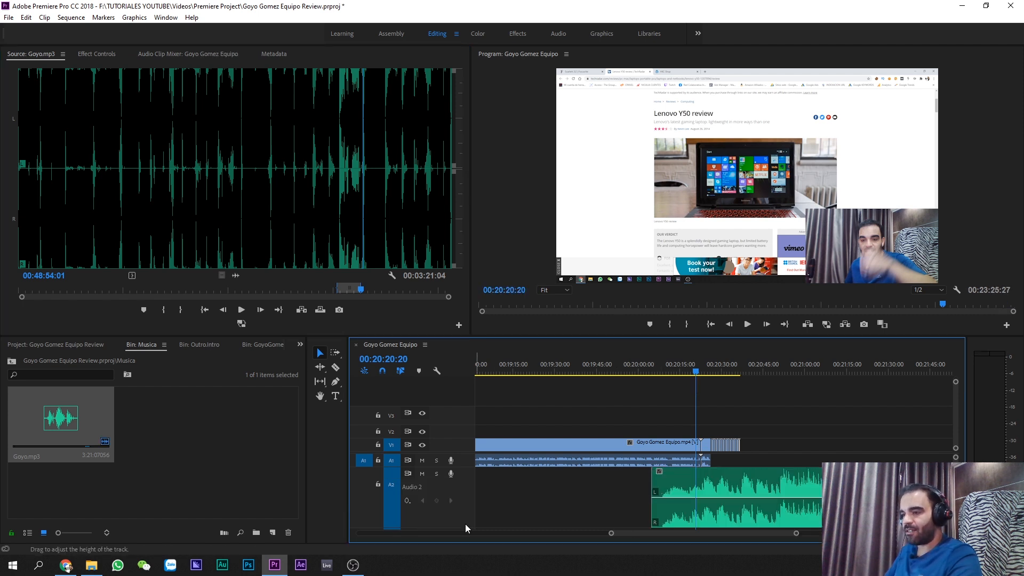
scroll(461, 450, "down", 1)
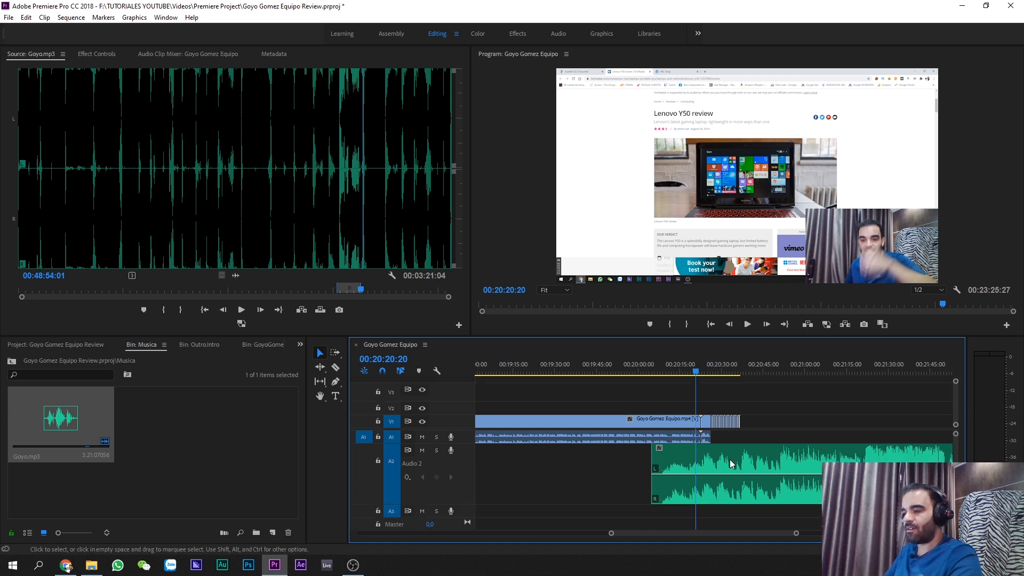
scroll(781, 460, "down", 1)
scroll(733, 459, "down", 1)
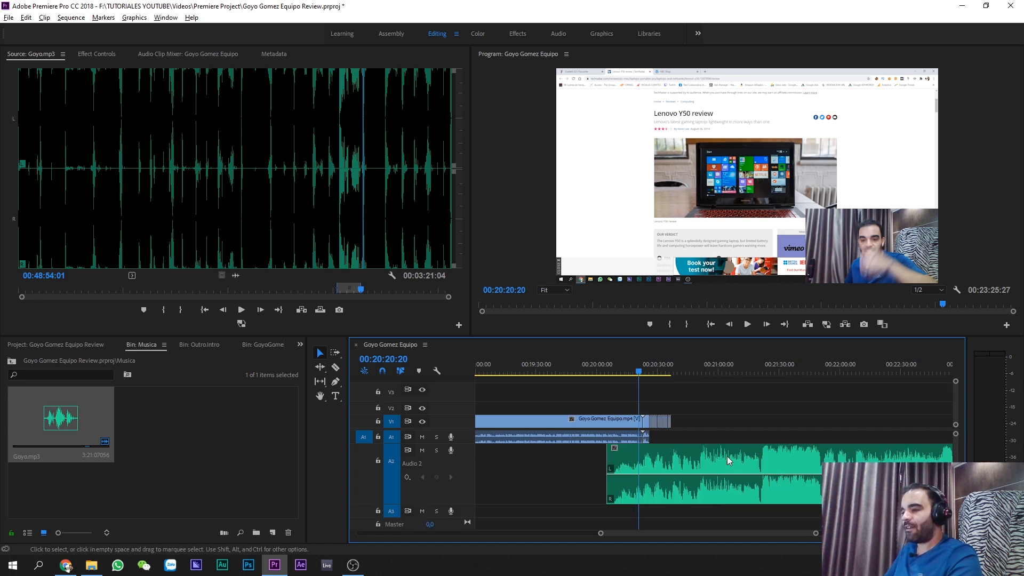
scroll(724, 459, "down", 1)
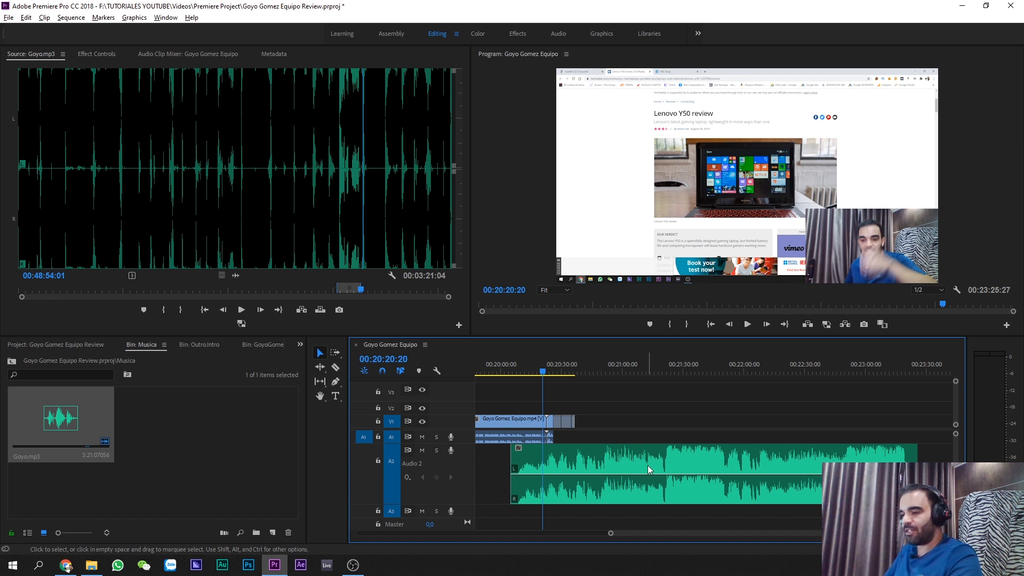
- Trim the start of the music on A2 and align its loud section with the beginning of the INTRO clip
left_click(644, 368)
left_click_drag(511, 456, 628, 457)
left_click_drag(719, 450, 581, 455)
scroll(584, 458, "up", 5)
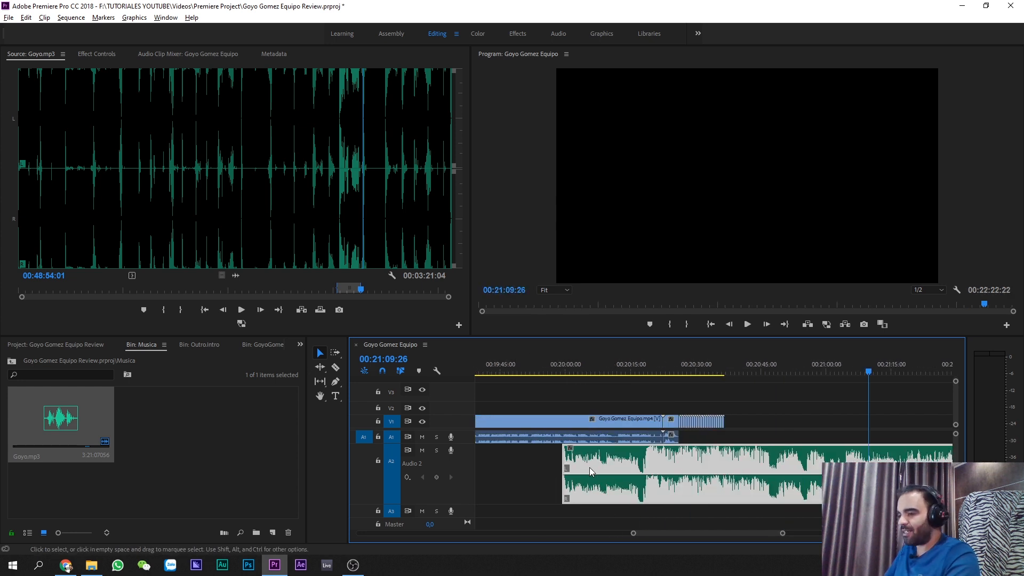
mouse_move(681, 457)
left_mouse_down()
mouse_move(704, 461)
mouse_move(684, 462)
left_mouse_up()
scroll(674, 464, "up", 4)
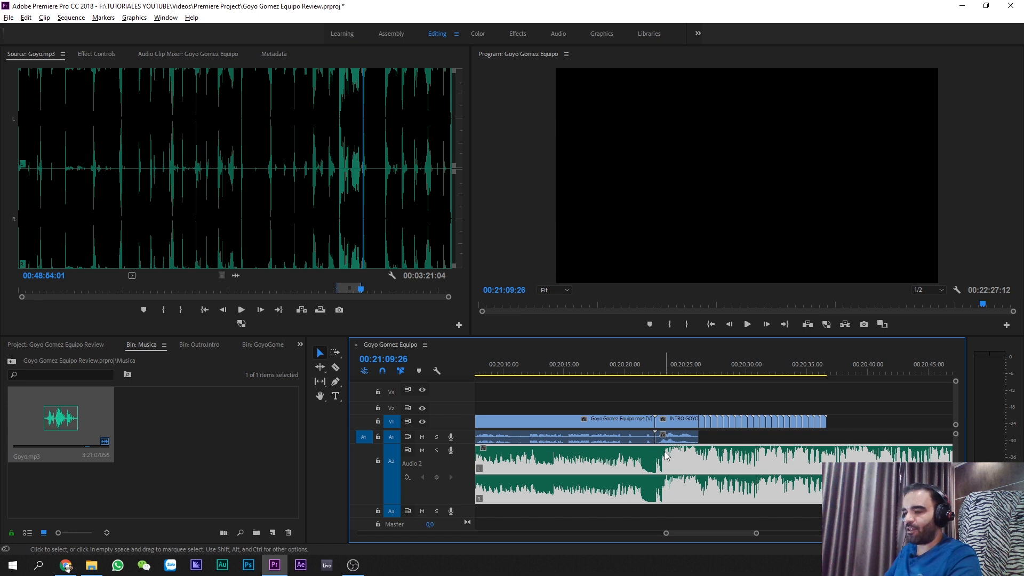
scroll(666, 457, "down", 2)
mouse_move(494, 460)
left_mouse_down()
mouse_move(609, 460)
mouse_move(584, 501)
mouse_move(578, 474)
mouse_move(629, 468)
mouse_move(629, 501)
left_mouse_up()
- Lower the A2 music's volume to -oo dB and add keyframes that raise it as the INTRO clip begins
scroll(632, 471, "up", 3)
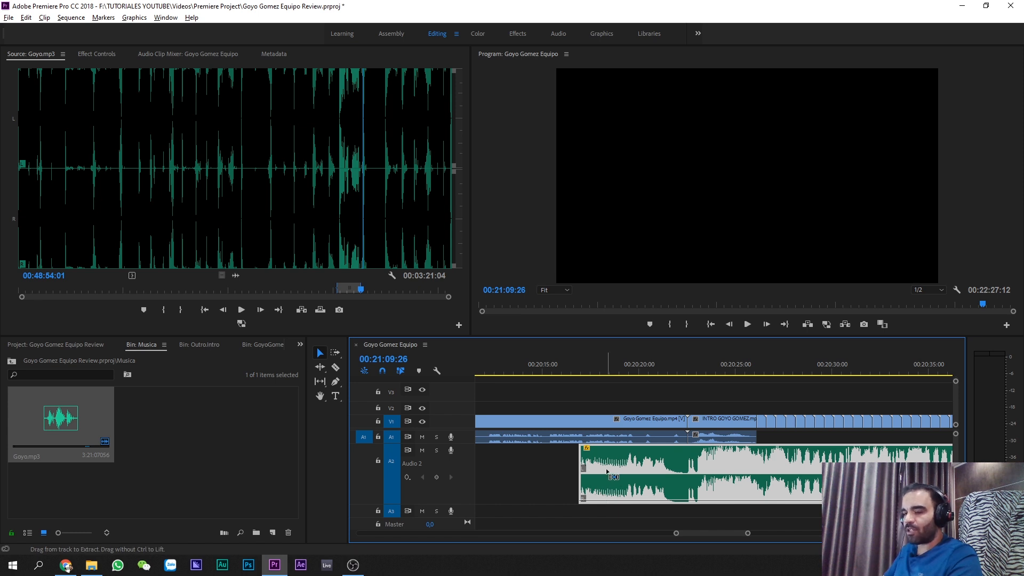
left_click(581, 501, "ctrl")
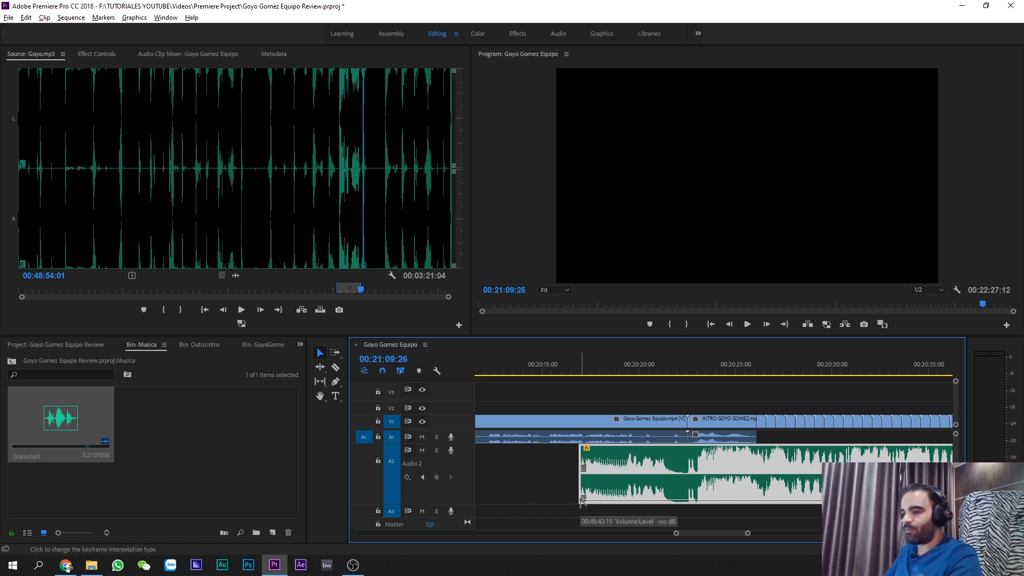
left_click(663, 500, "ctrl")
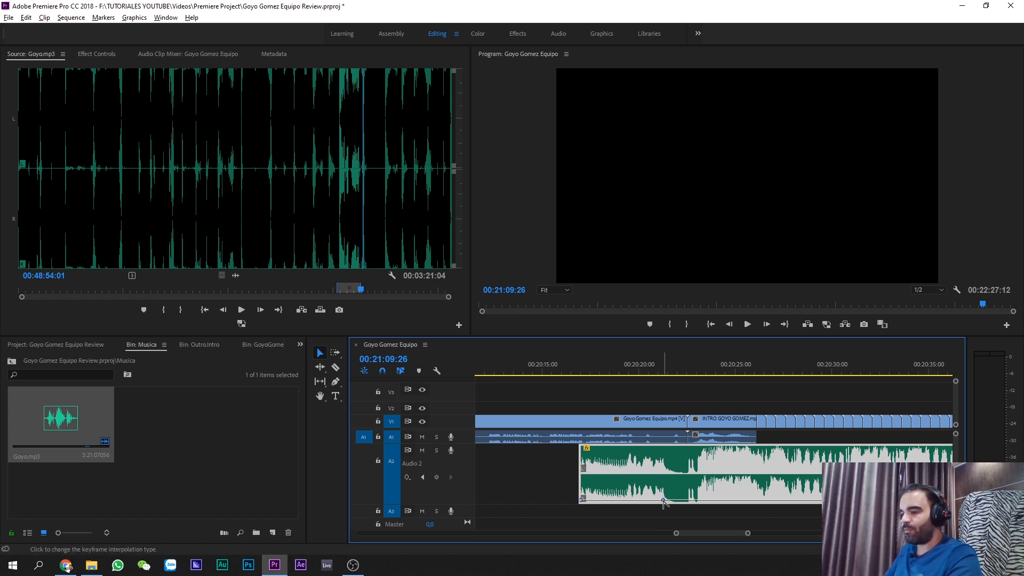
left_click(695, 501, "ctrl")
left_click_drag(695, 501, 703, 473)
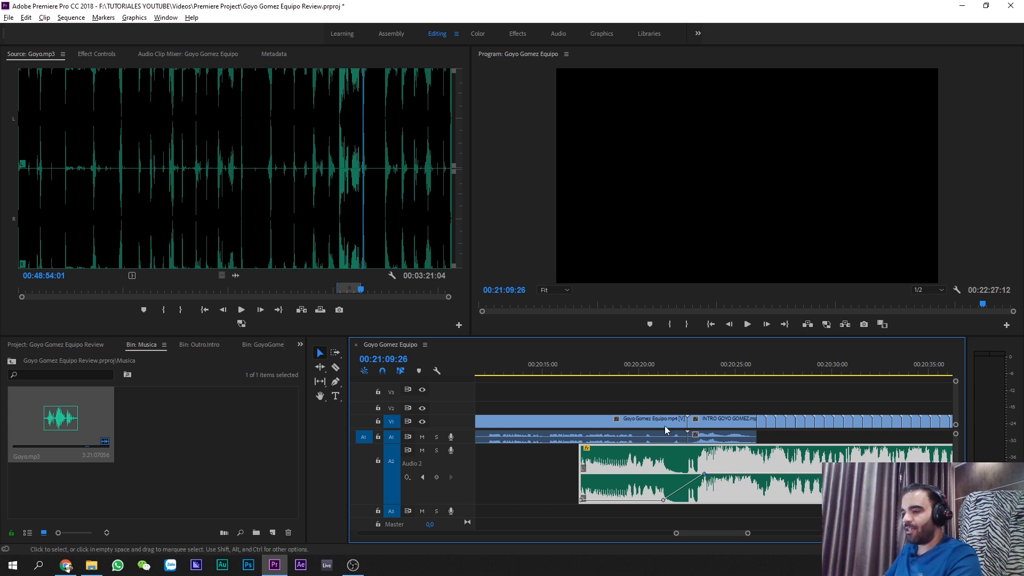
- Raise the music's volume keyframe at 00:20:21:07 to -27.60 dB and play the sequence leading into the intro
left_click(663, 502)
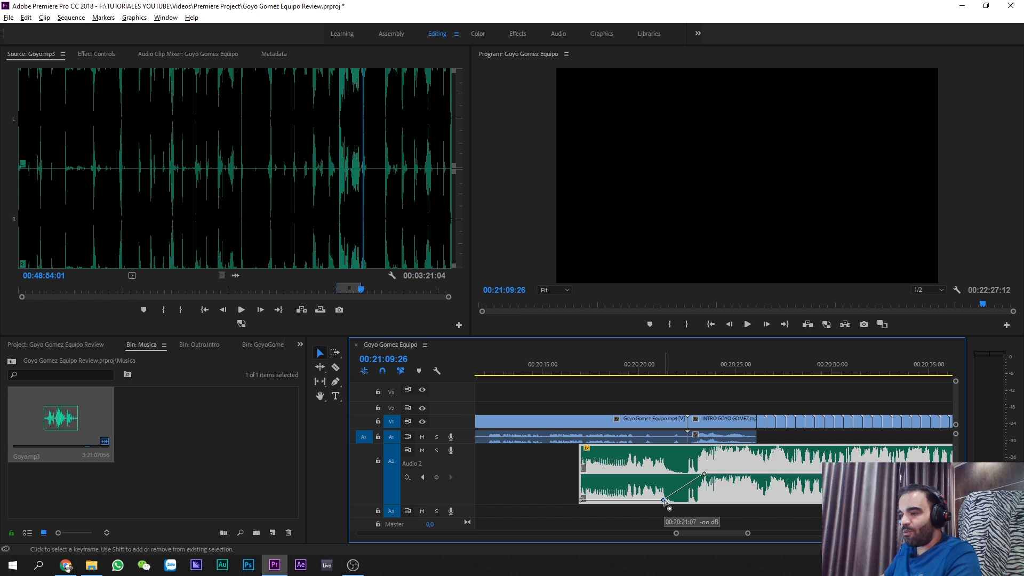
left_click_drag(663, 501, 663, 498)
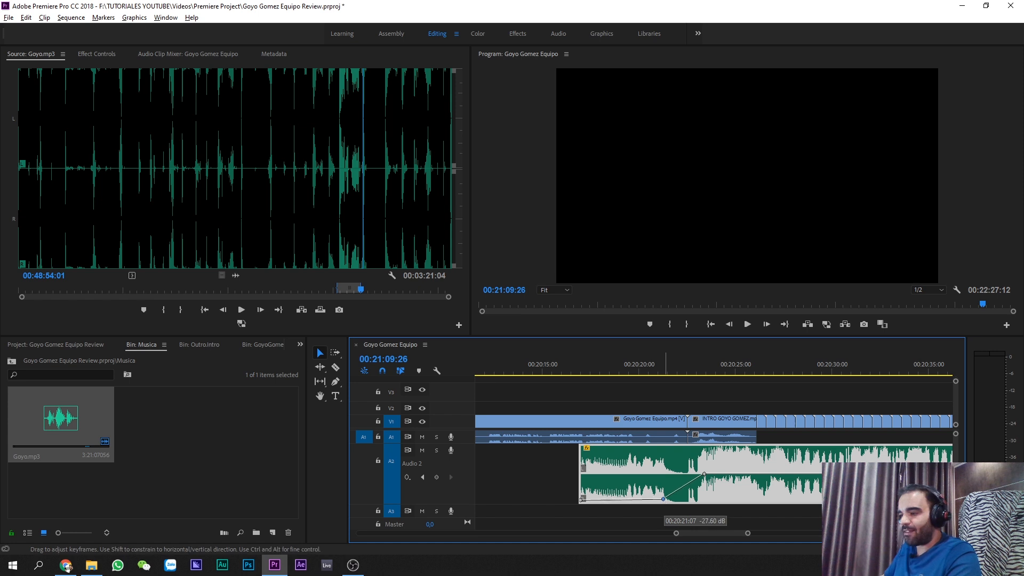
left_click(589, 364)
key("space")
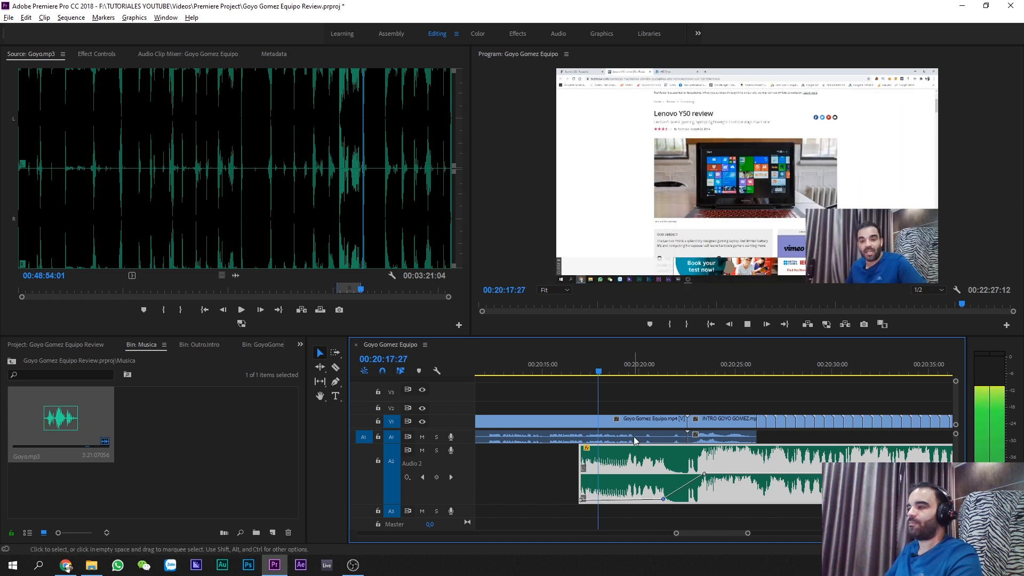
left_click(533, 364)
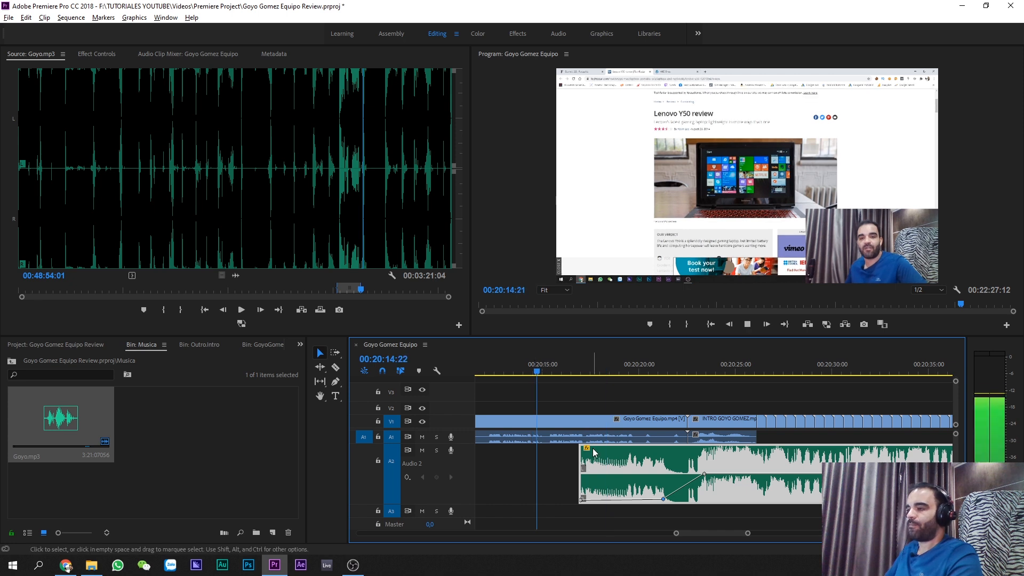
- Extend the music's start back to 00:20:11:19 and move its first volume keyframe there at -oo dB
left_click_drag(572, 457, 480, 457)
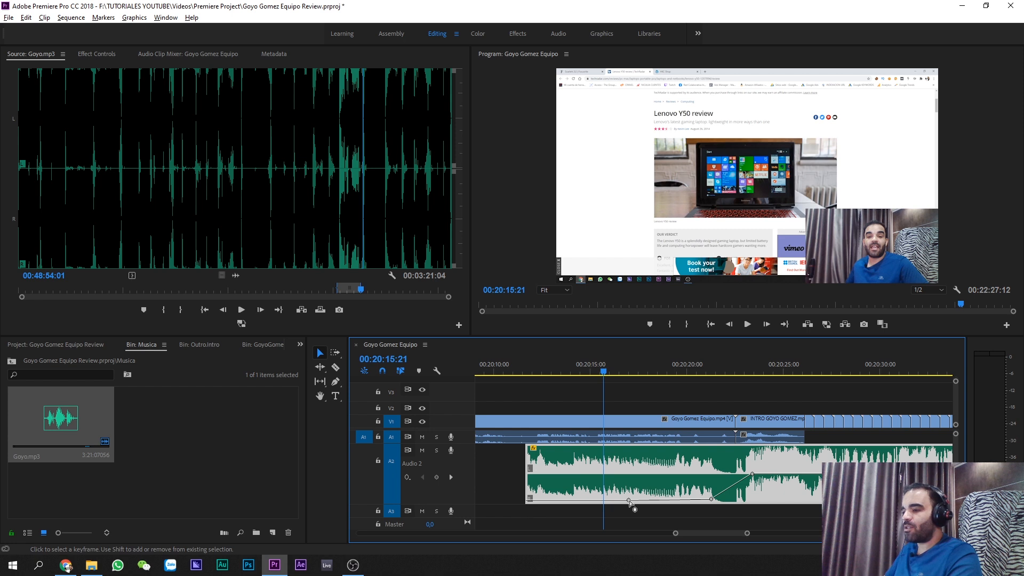
left_click(529, 501, "ctrl")
key("space")
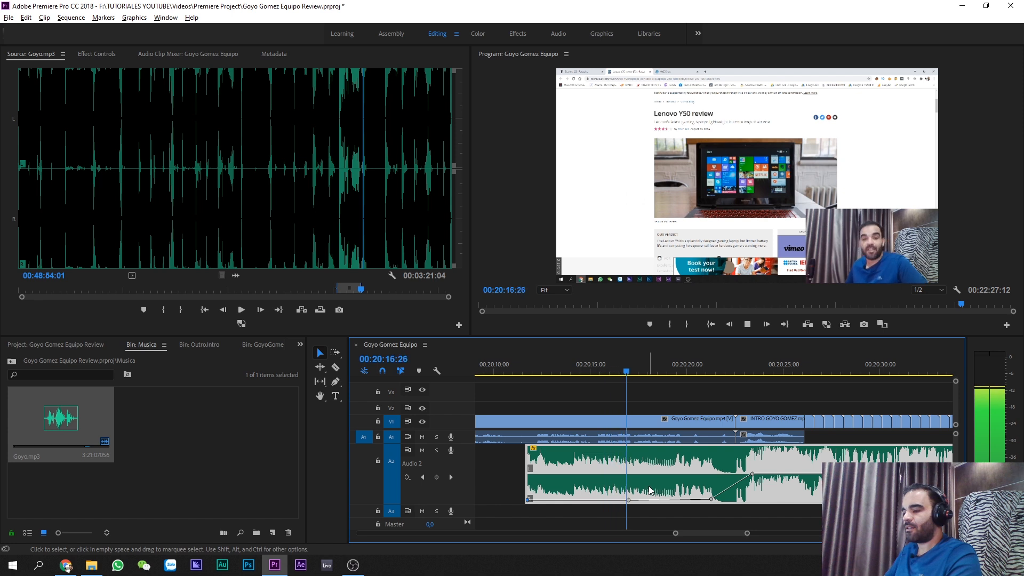
key("space")
left_click_drag(628, 500, 571, 501)
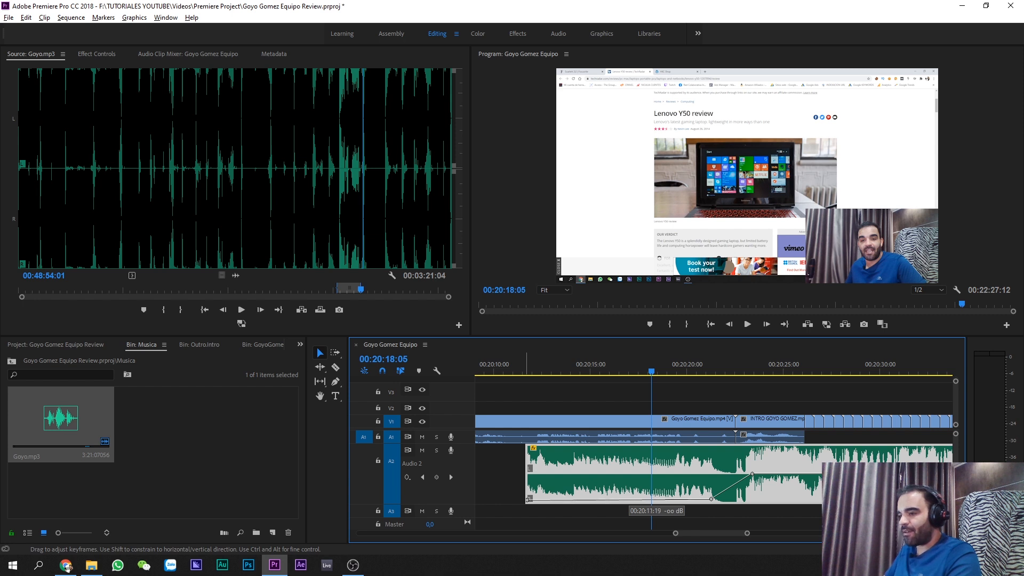
- Play the fade-in from just before the music starts, and slightly raise the volume keyframe ahead of the intro
left_click(517, 369)
key("space")
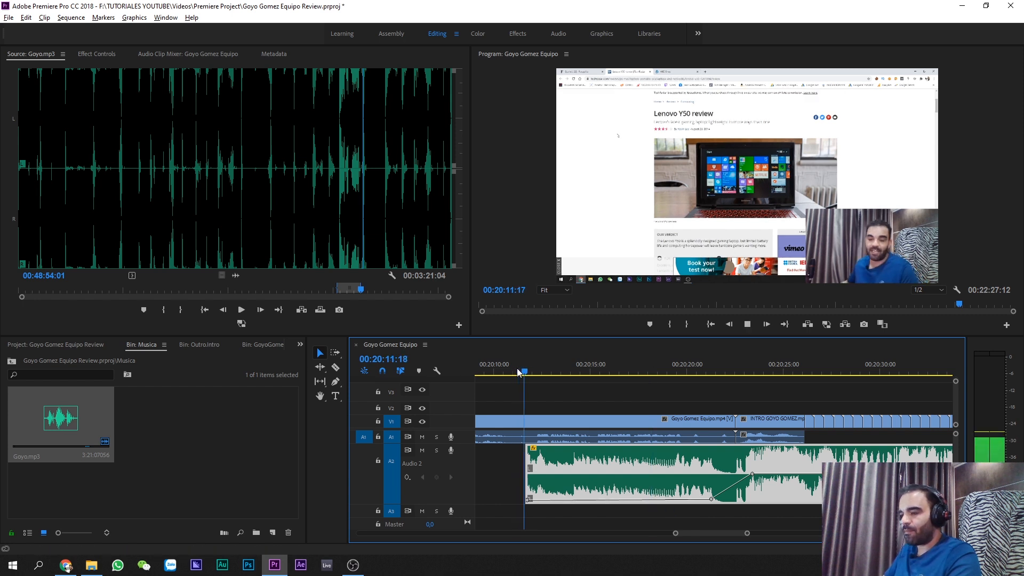
key("space")
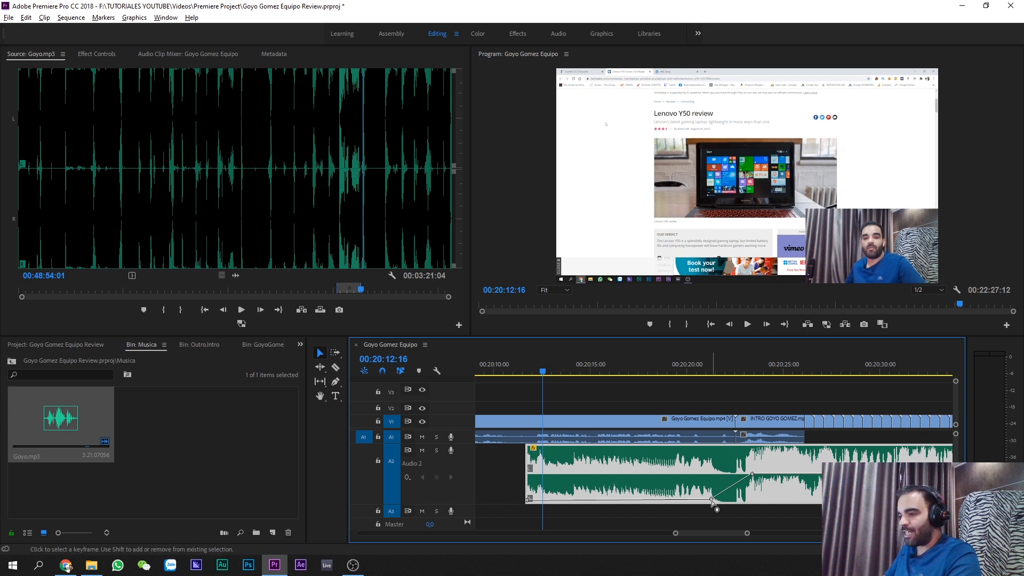
left_click(711, 500)
key("space")
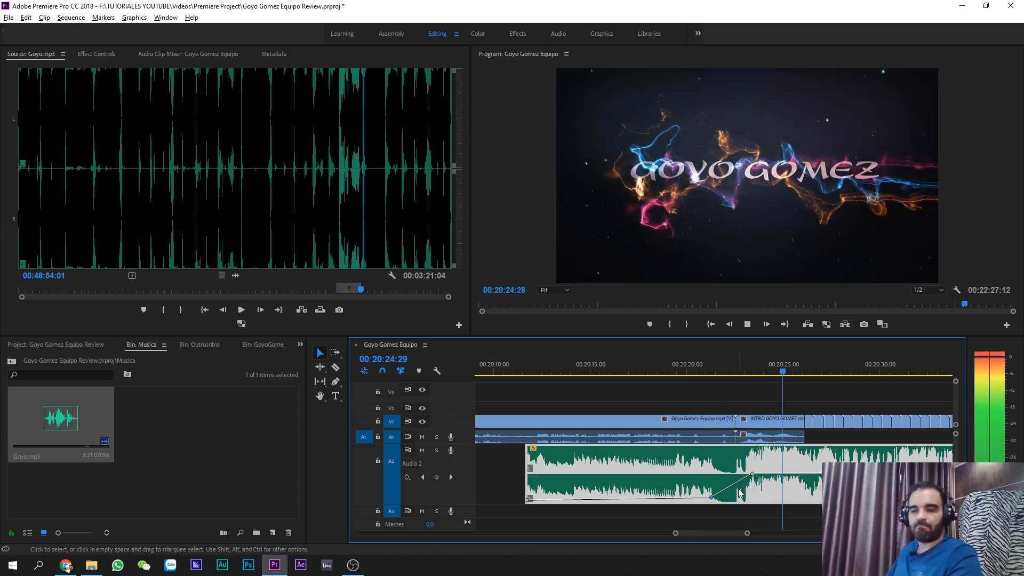
- Play the sequence from 00:20:04:26 through the music's fade-in and the intro
left_click(531, 361)
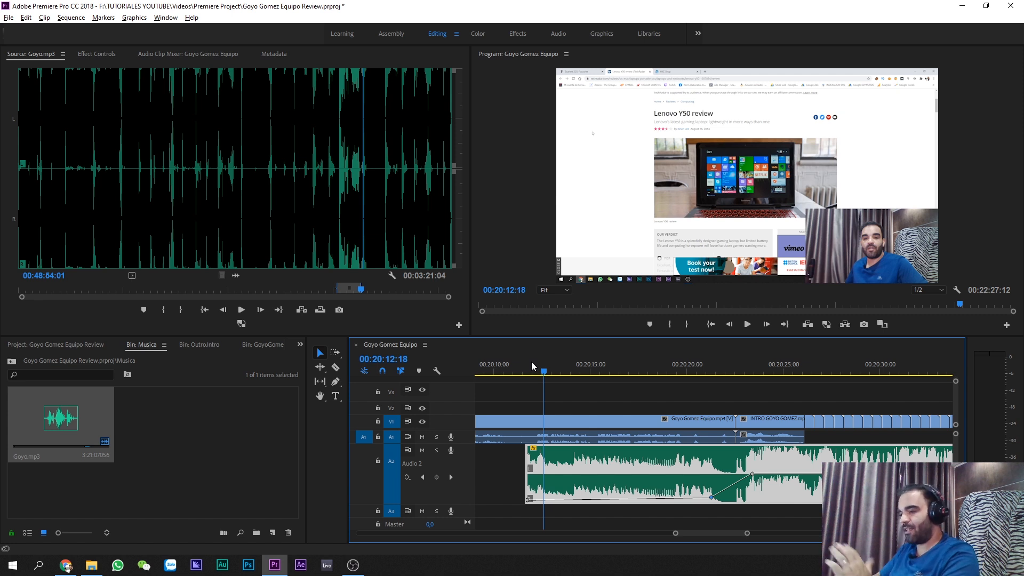
left_click(525, 372)
left_click_drag(526, 372, 526, 373)
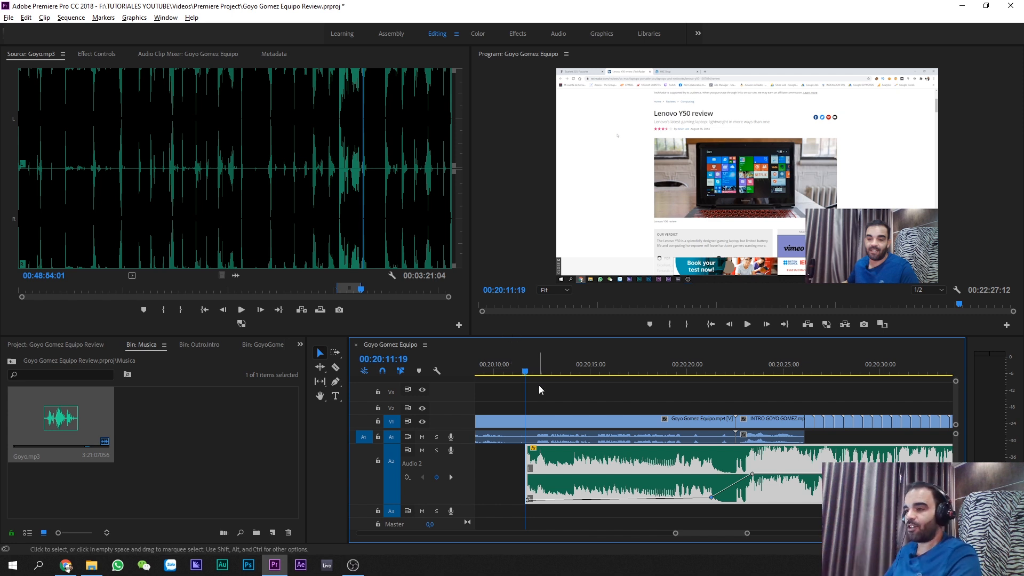
scroll(570, 384, "down", 4)
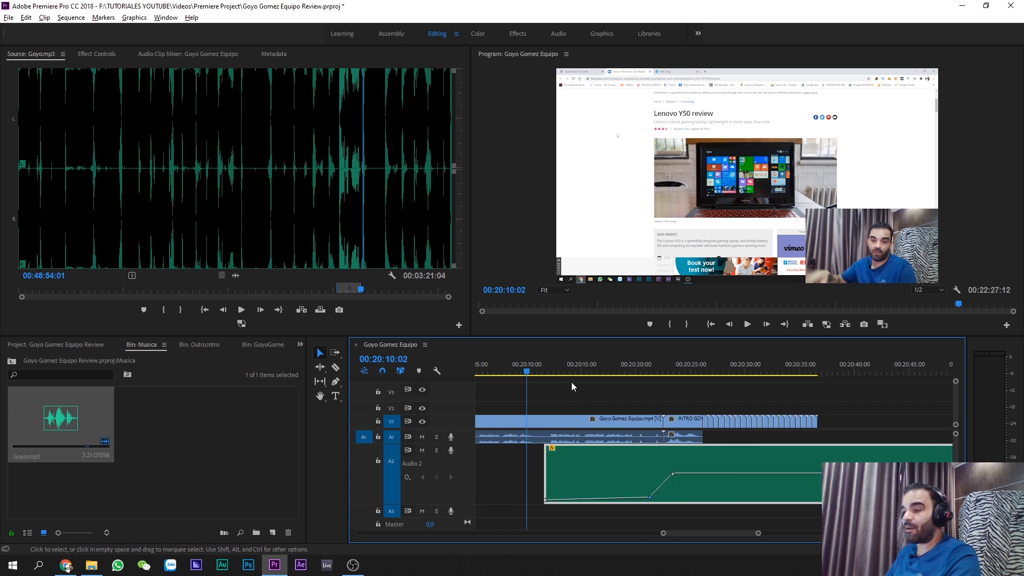
left_click(538, 372)
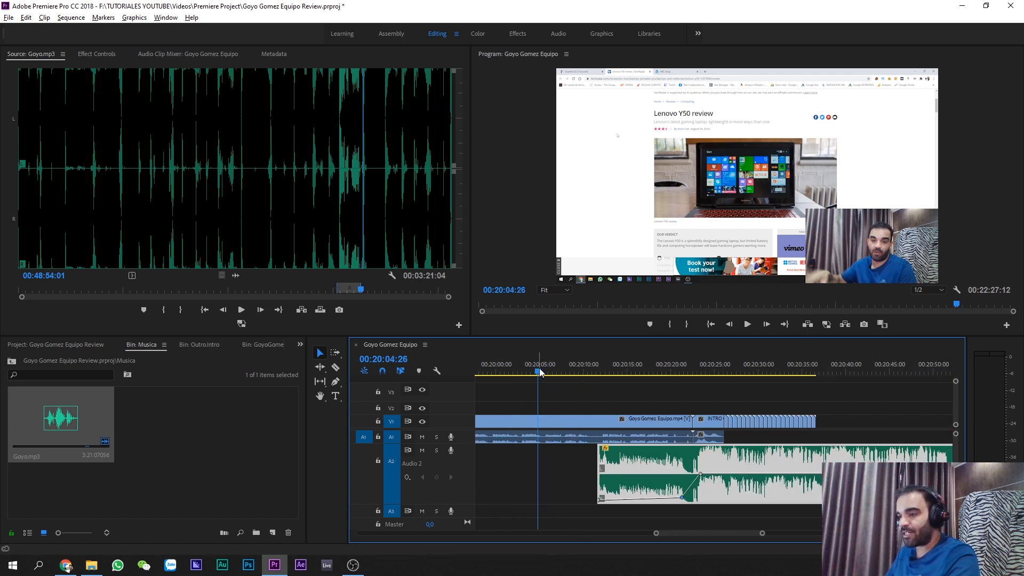
key("space")
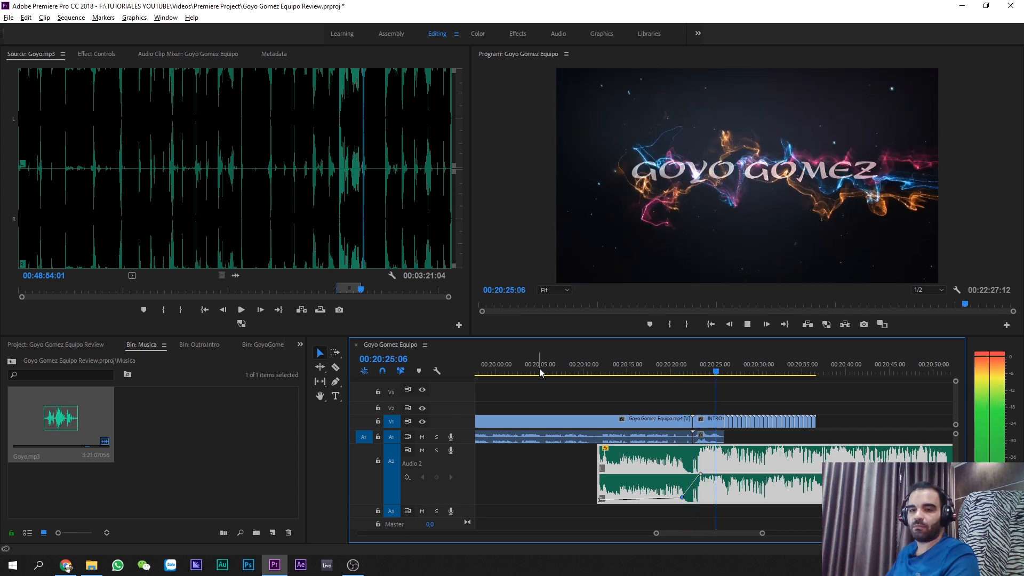
key("space")
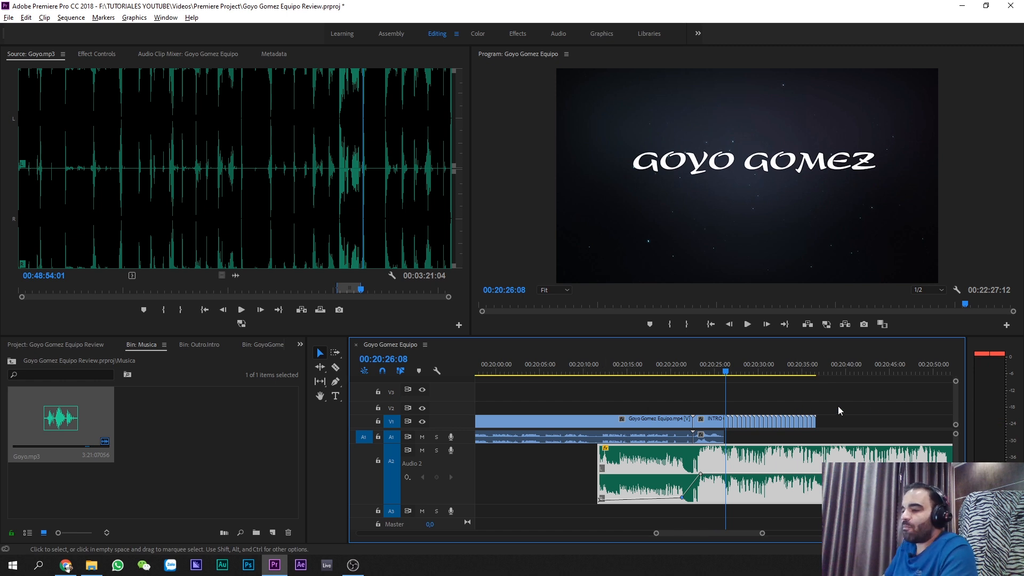
- Check the intro's audio level, lower the music's volume keyframe at the INTRO clip's start, and return the playhead to 00:20:19:24
key("space")
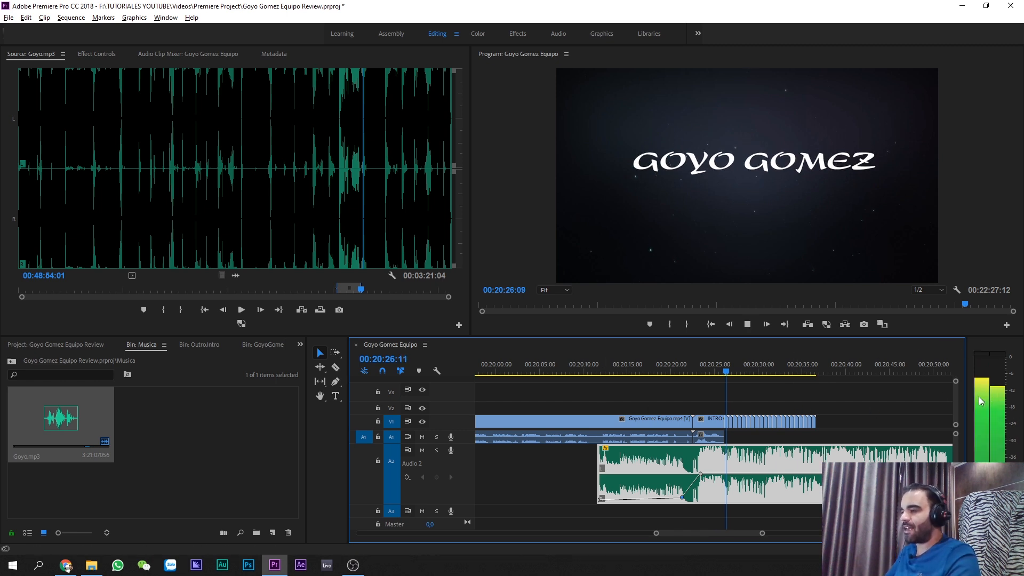
key("space")
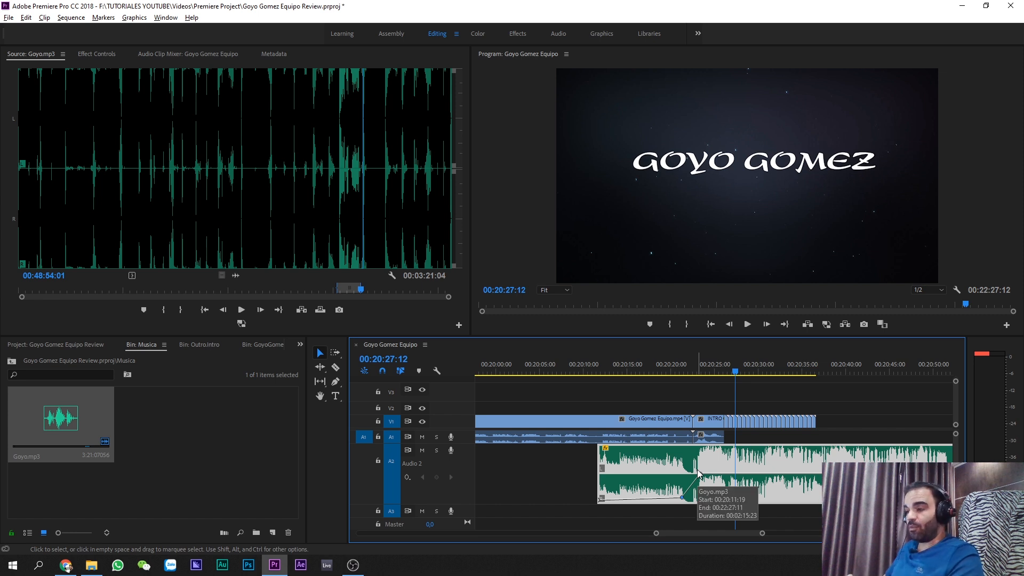
left_click_drag(702, 474, 700, 477)
left_click(669, 371)
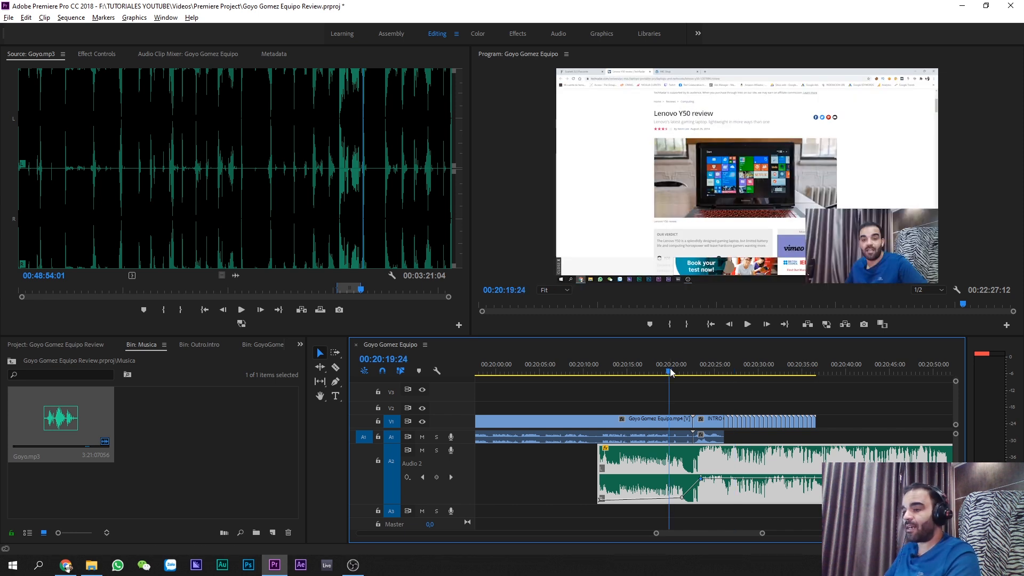
- Play the ending from about 00:20:19:24 and lower the music's volume keyframe at 00:20:23:11 to -4.08 dB
key("space")
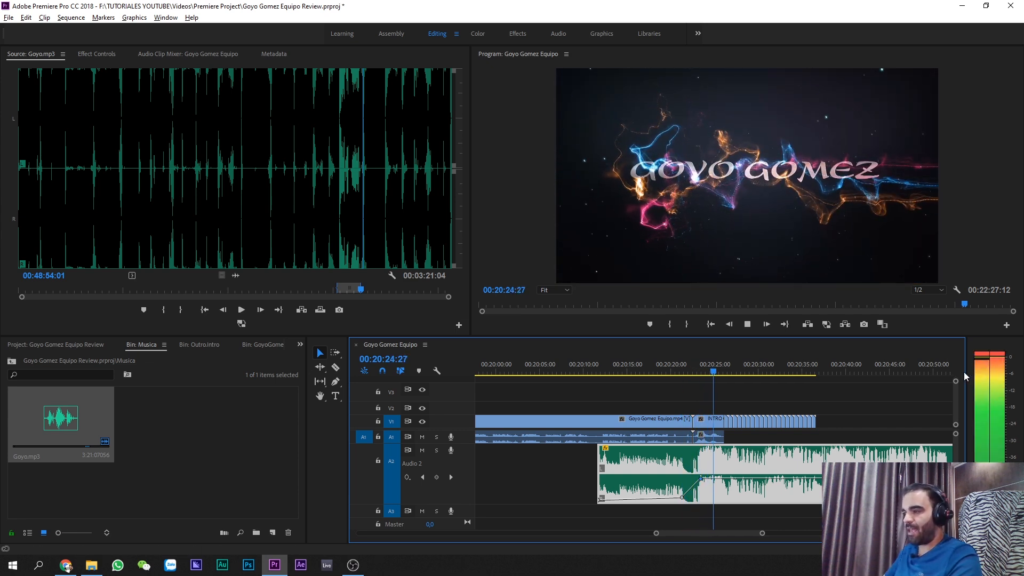
key("space")
left_click_drag(701, 478, 700, 480)
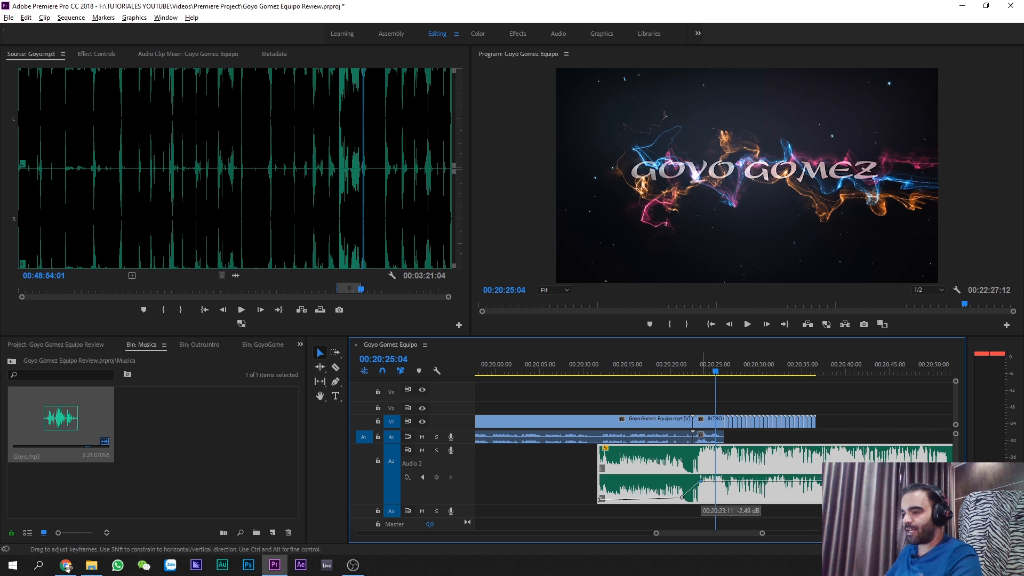
left_click(671, 371)
key("space")
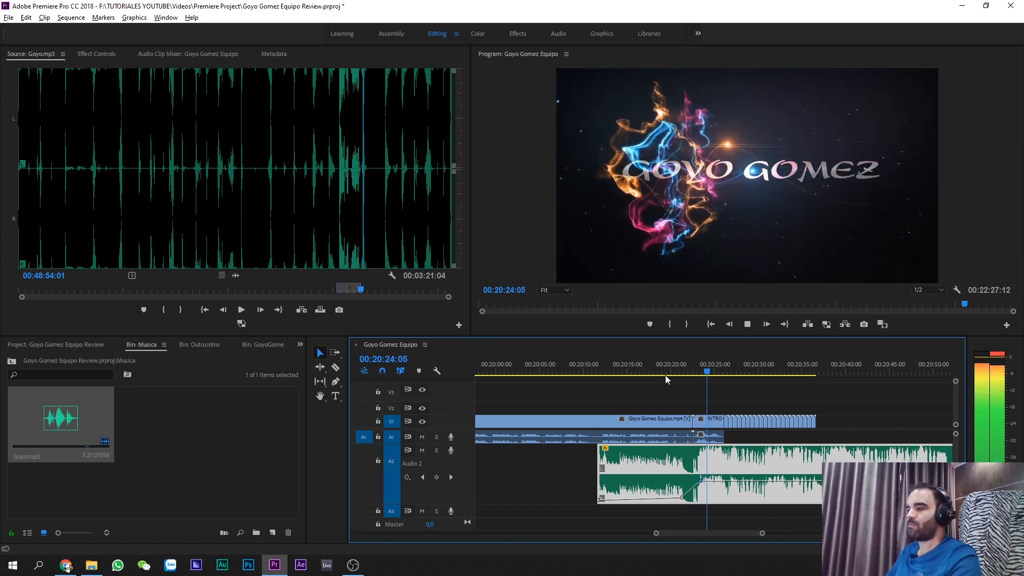
key("space")
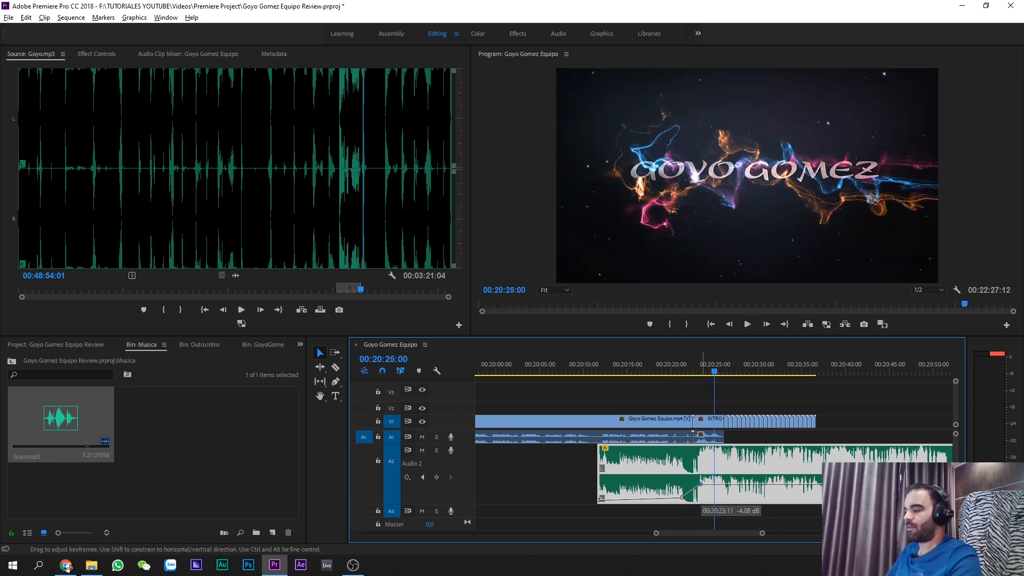
- Play the rest of the intro and replay the ending from just before the music starts to check the fade-in
key("space")
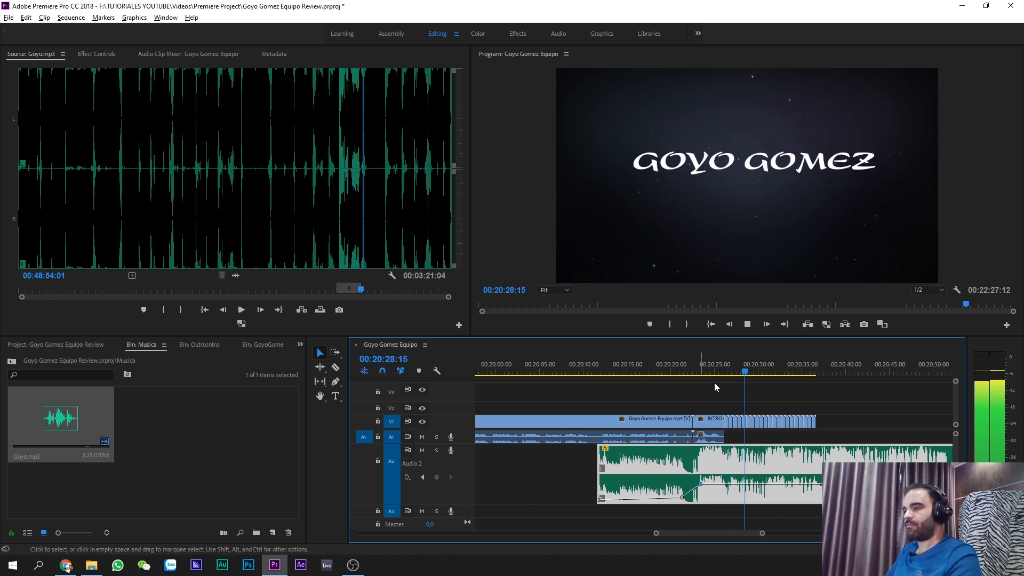
scroll(765, 397, "down", 3)
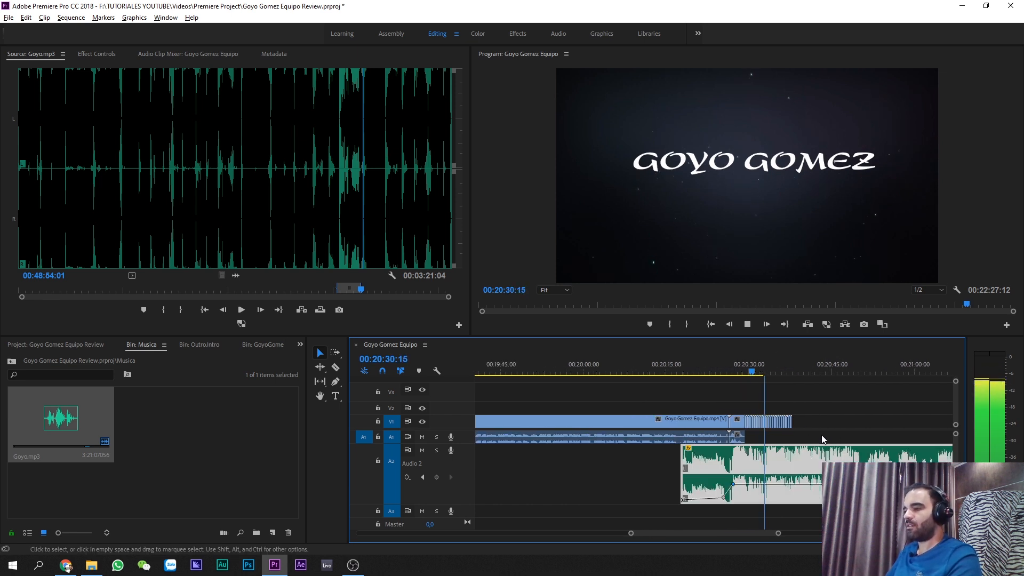
scroll(819, 435, "up", 3)
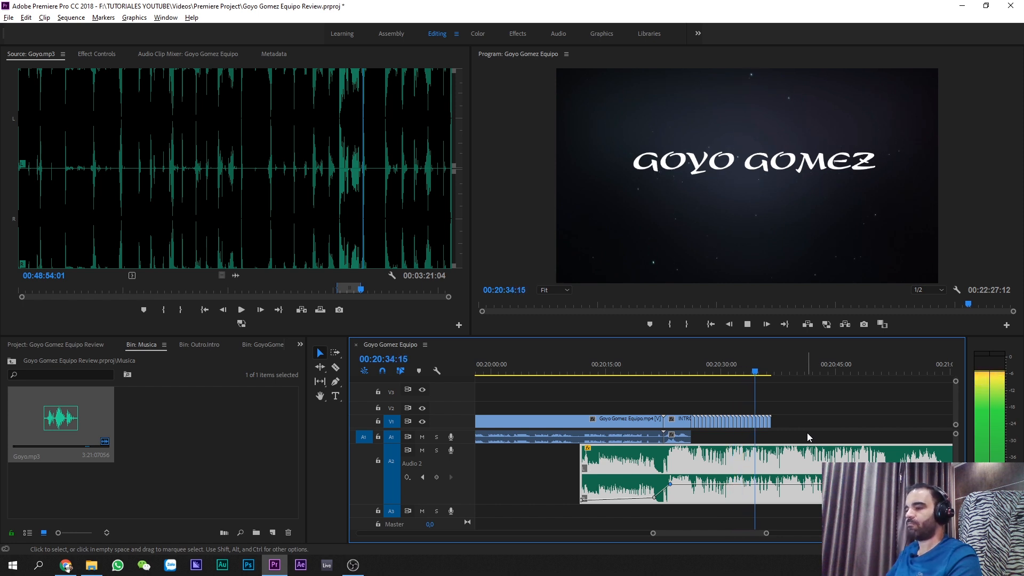
key("space")
left_click(584, 367)
key("space")
left_click(577, 365)
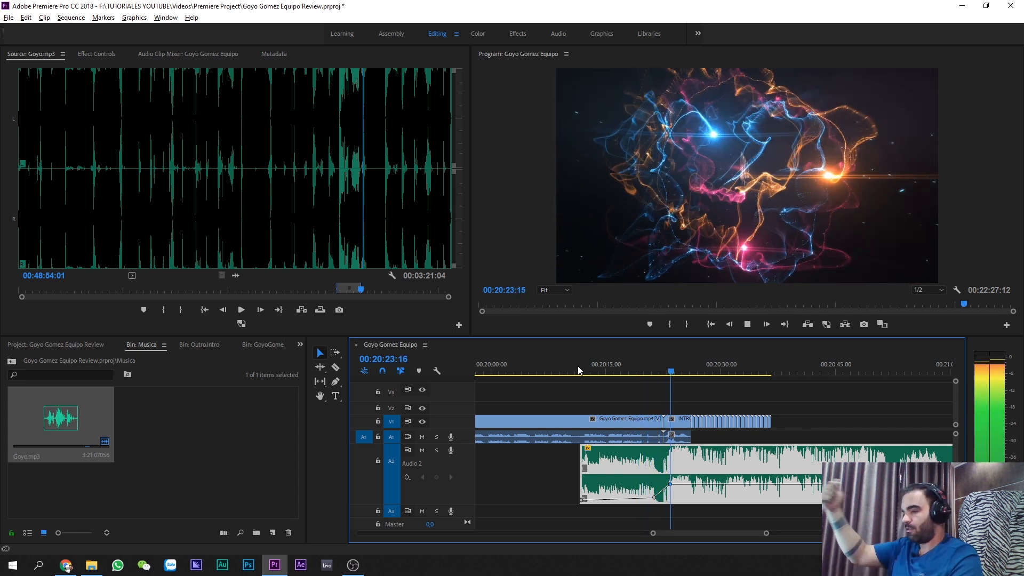
key("space")
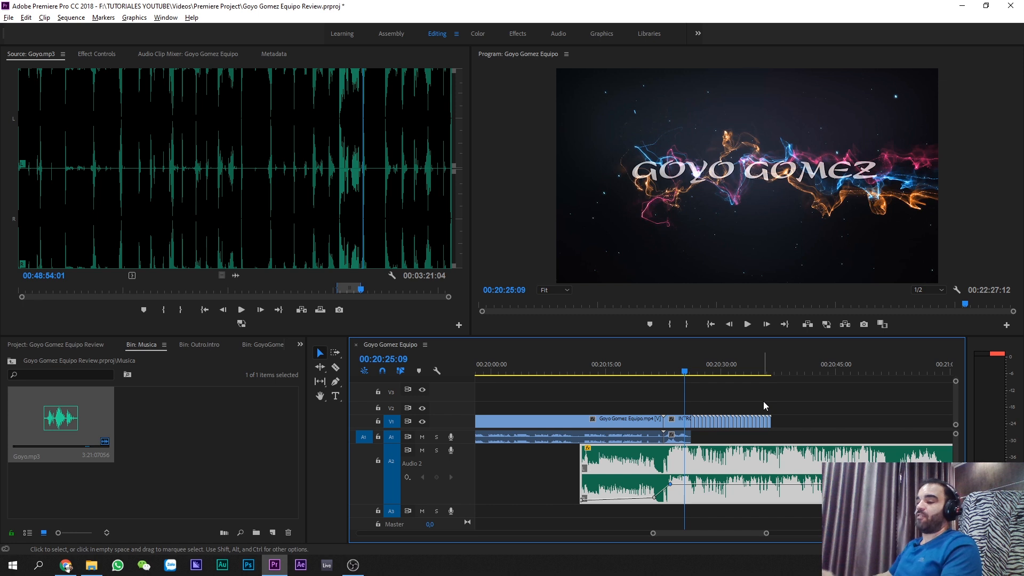
- Cut the music on Audio 2 at the end of the INTRO clips and delete the remainder
scroll(764, 403, "up", 2)
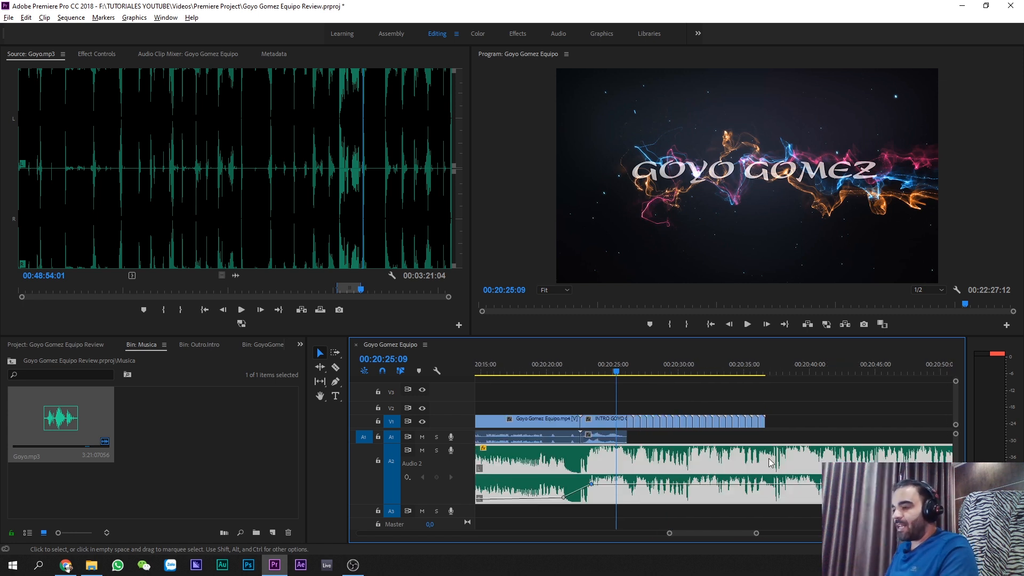
key("c")
left_click(767, 447)
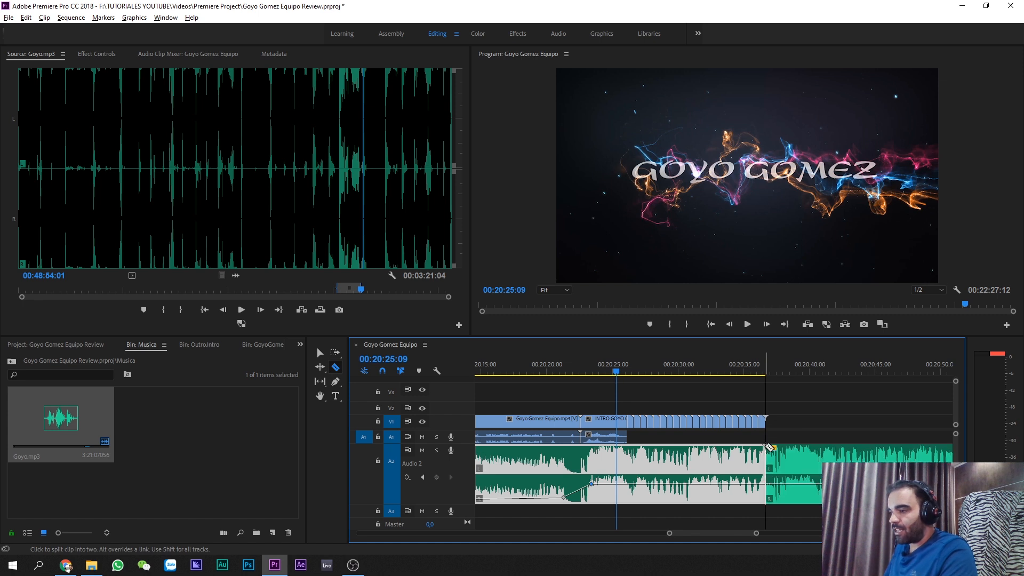
key("v")
left_click(817, 470)
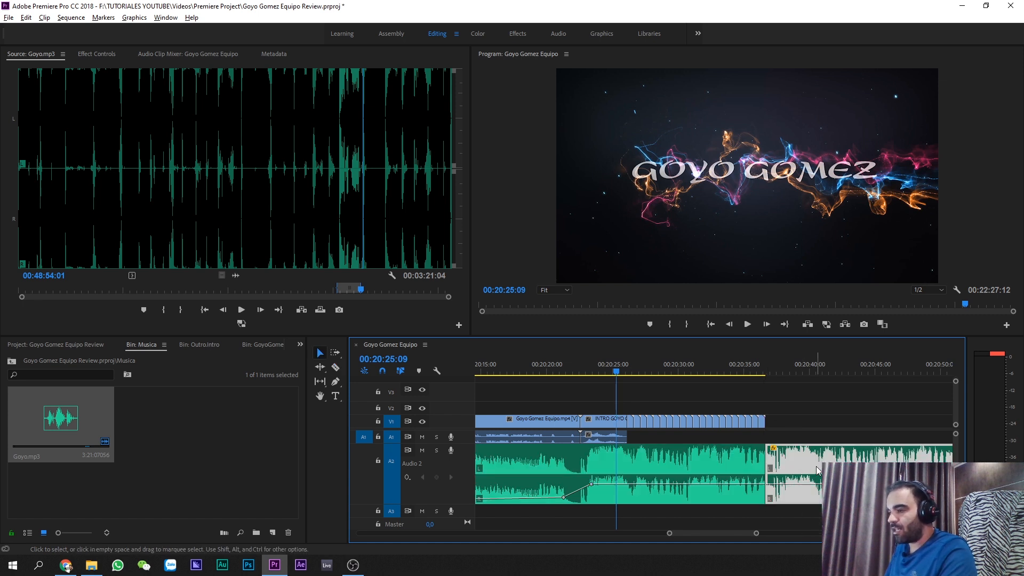
key("Delete")
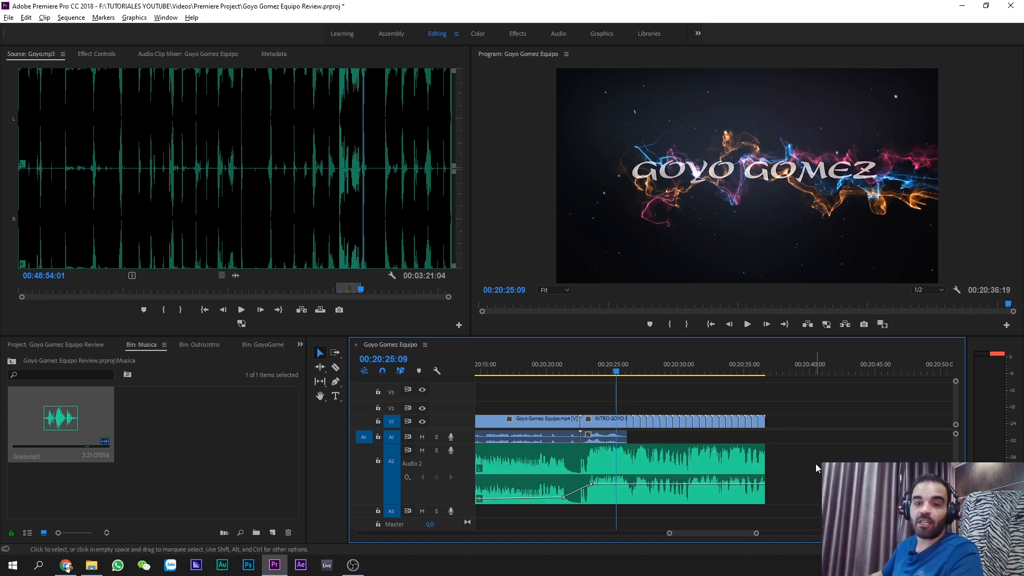
- Fit the whole sequence in the timeline and enlarge the Audio 1 track's height
scroll(813, 459, "down", 2)
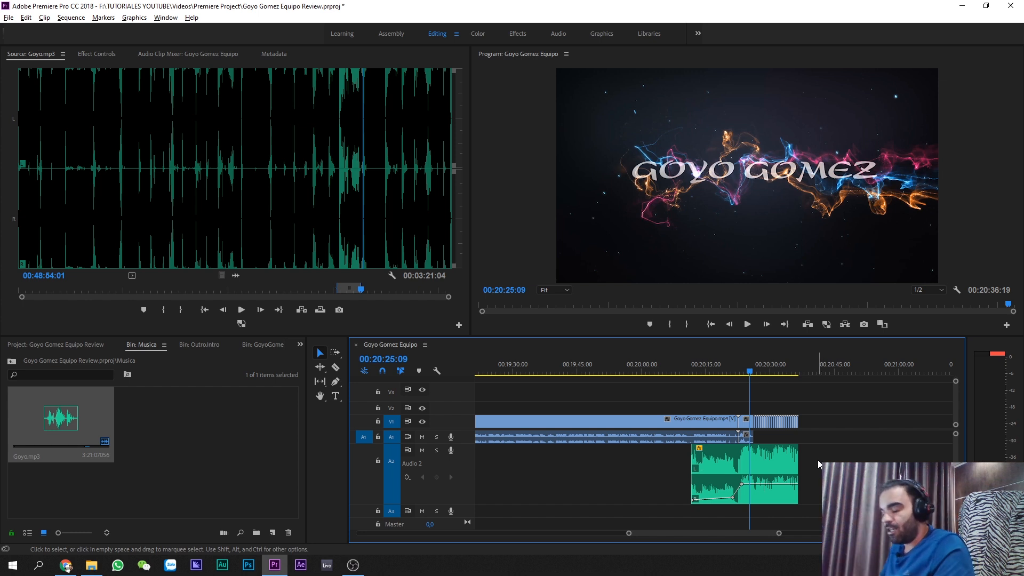
scroll(817, 458, "down", 2, "alt")
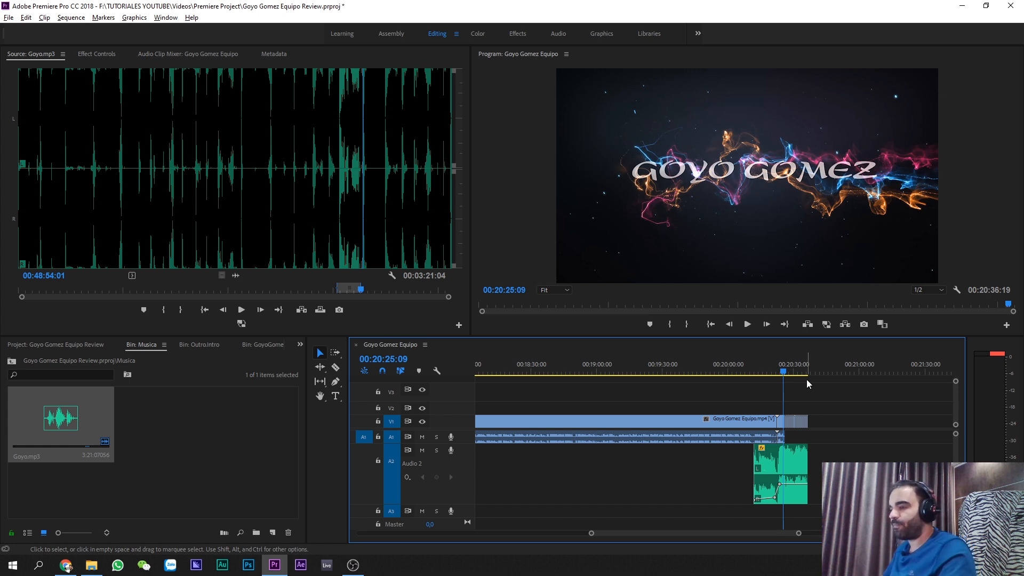
scroll(806, 379, "down", 3)
scroll(794, 421, "down", 4, "alt")
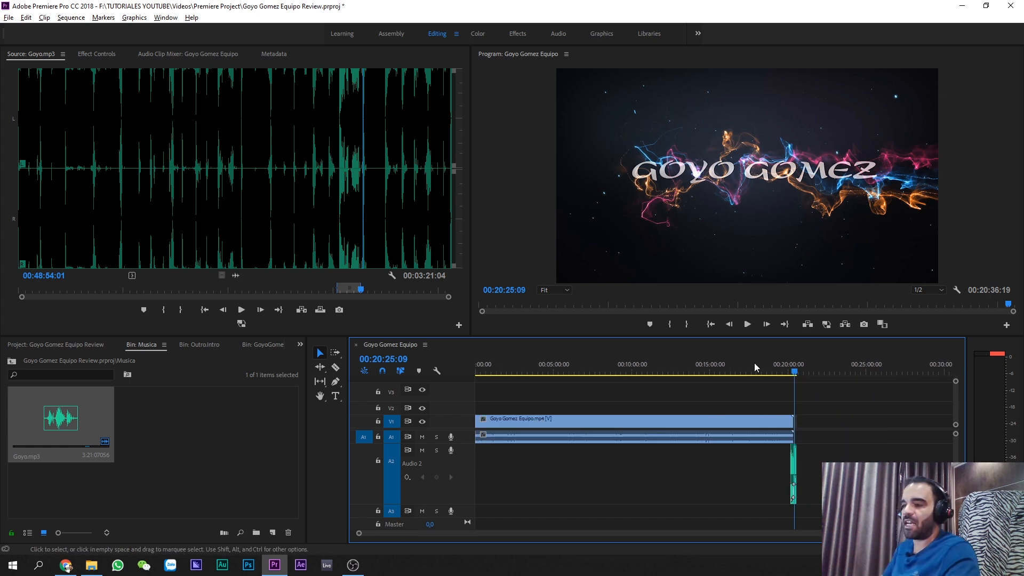
double_click(464, 443)
left_click_drag(471, 500, 471, 497)
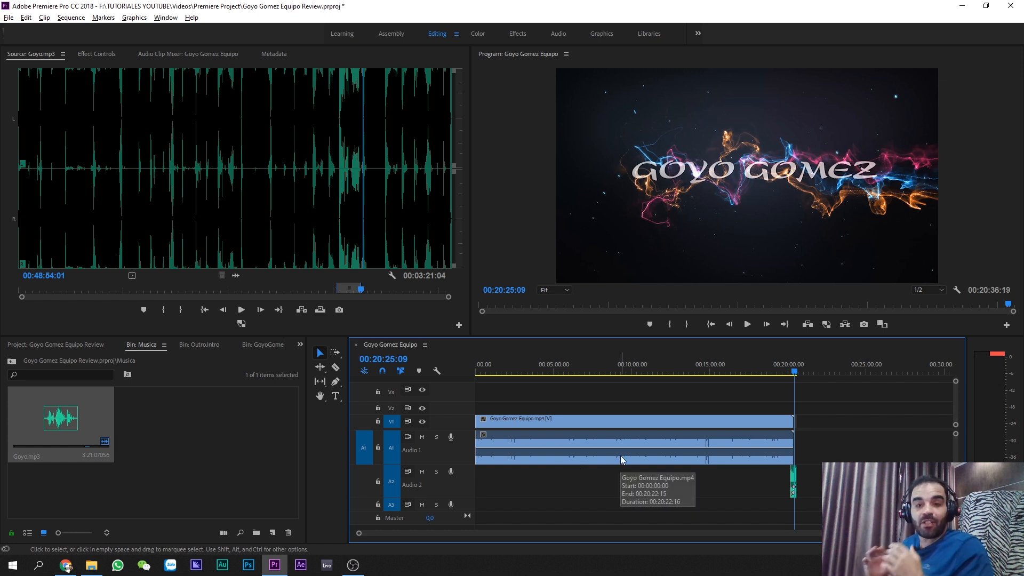
- Move the playhead to 00:08:56:14 and save the project
left_click(625, 365)
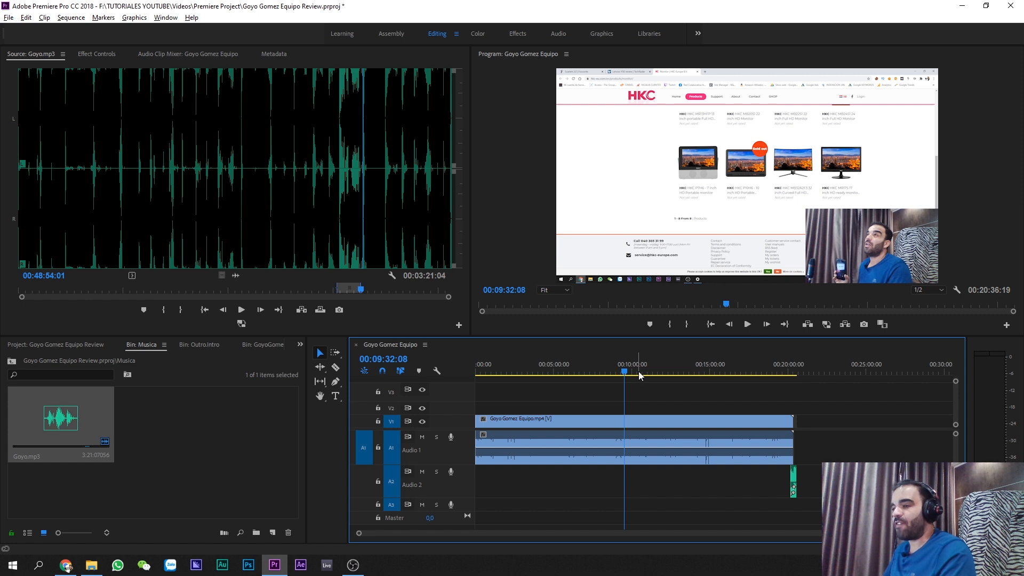
left_click_drag(627, 376, 616, 374)
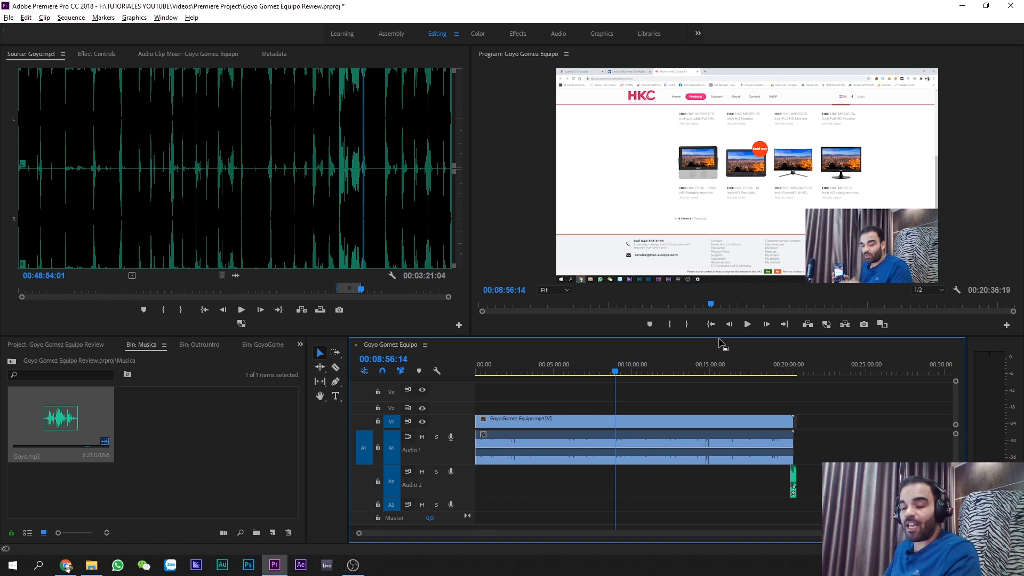
key("ctrl+s")
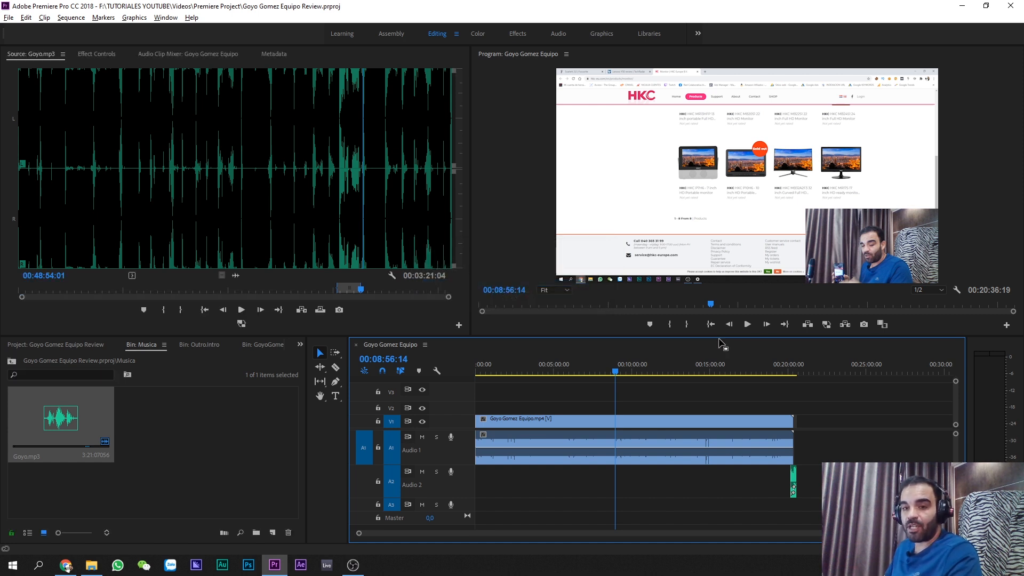
- Mark in and out points around all clips of the sequence and jump between the two points, ending at 00:20:36:18
left_click(714, 327)
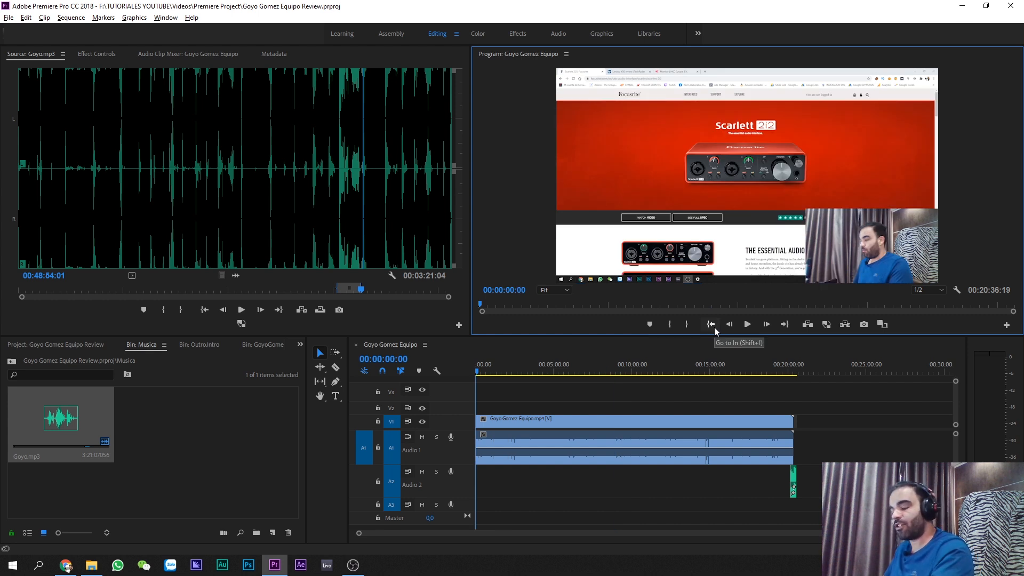
key("ctrl+a")
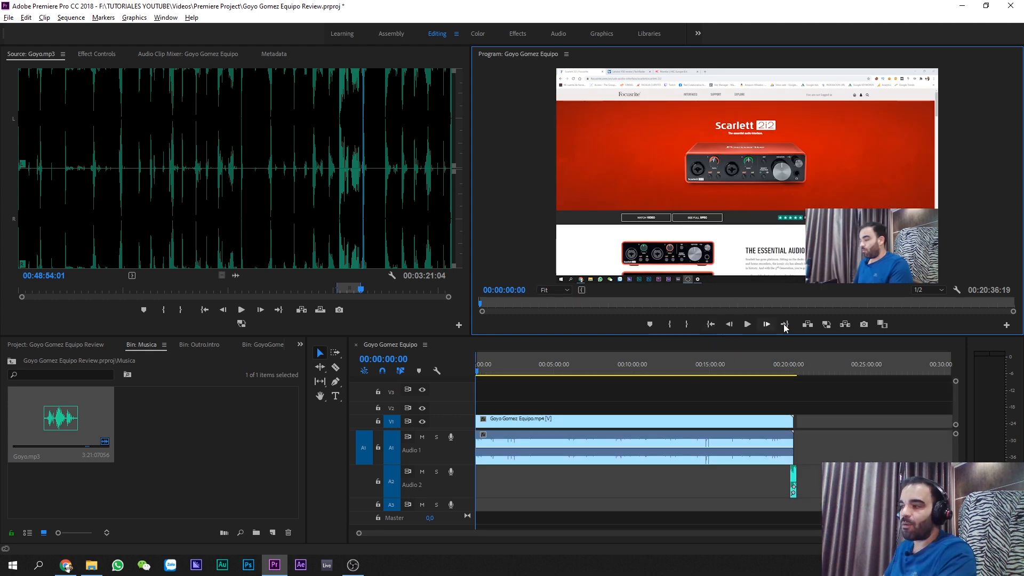
left_click(784, 324)
left_click(708, 322)
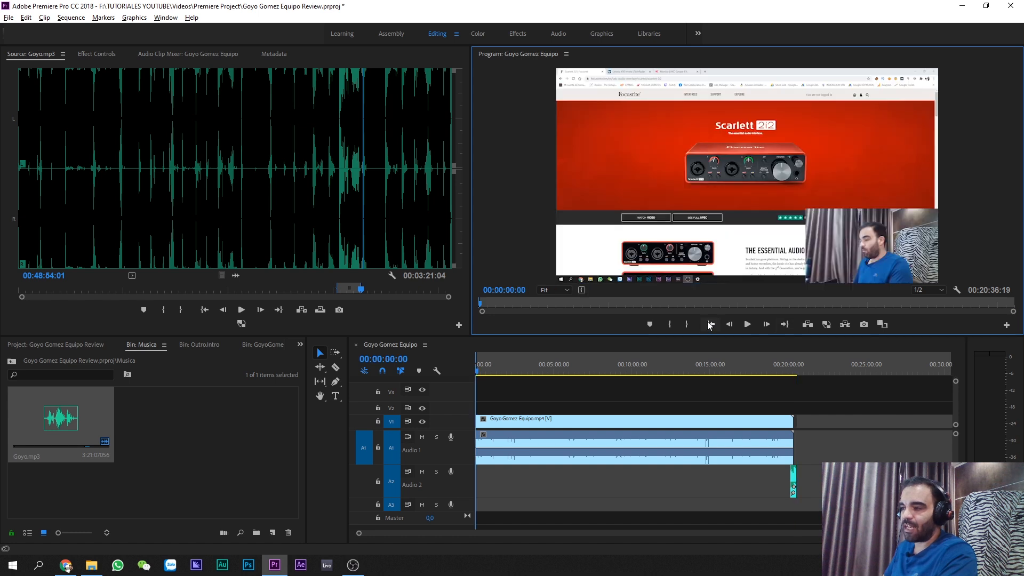
left_click(784, 325)
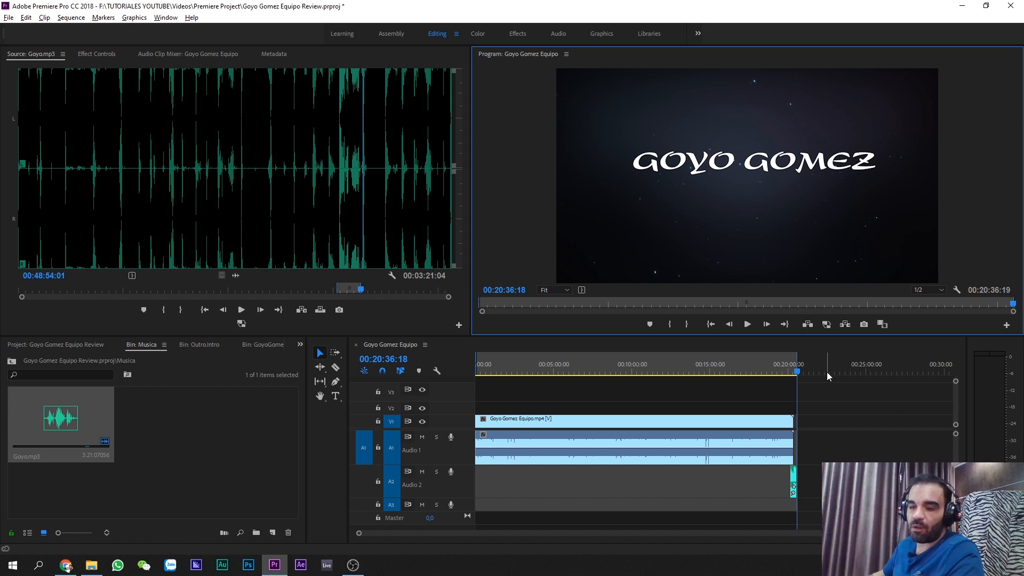
scroll(788, 440, "up", 2)
scroll(789, 441, "down", 1)
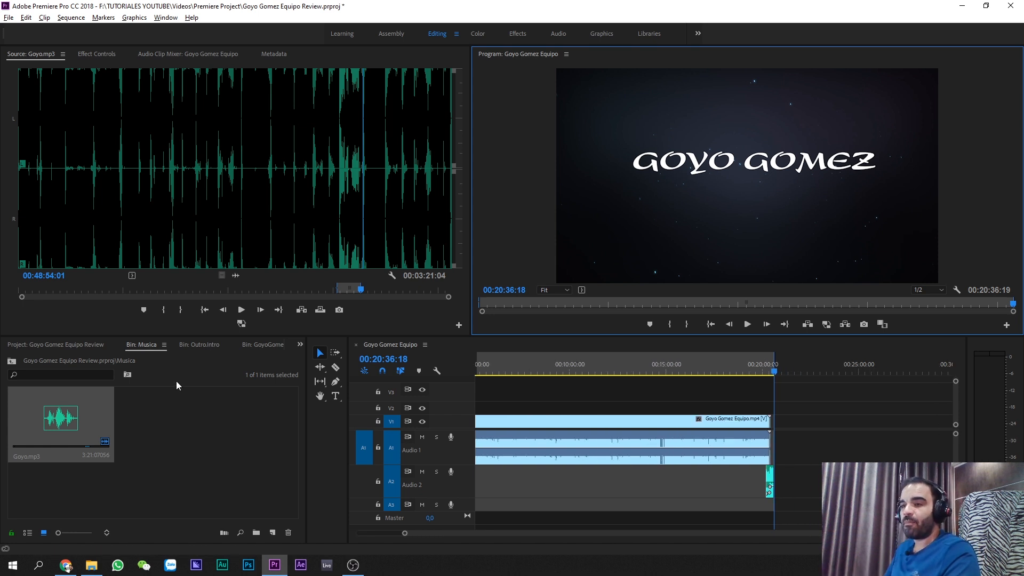
left_click(48, 344)
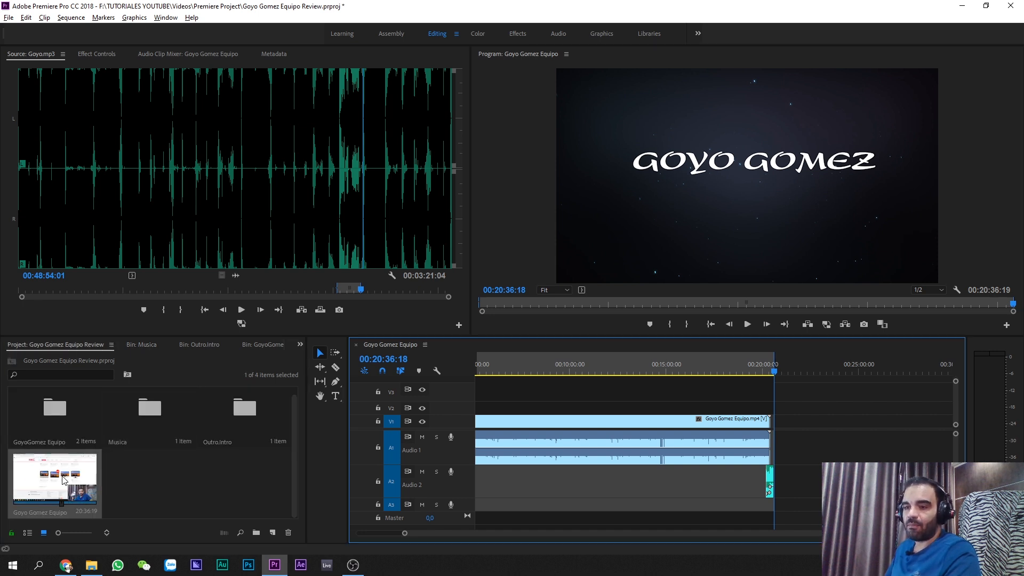
double_click(55, 407)
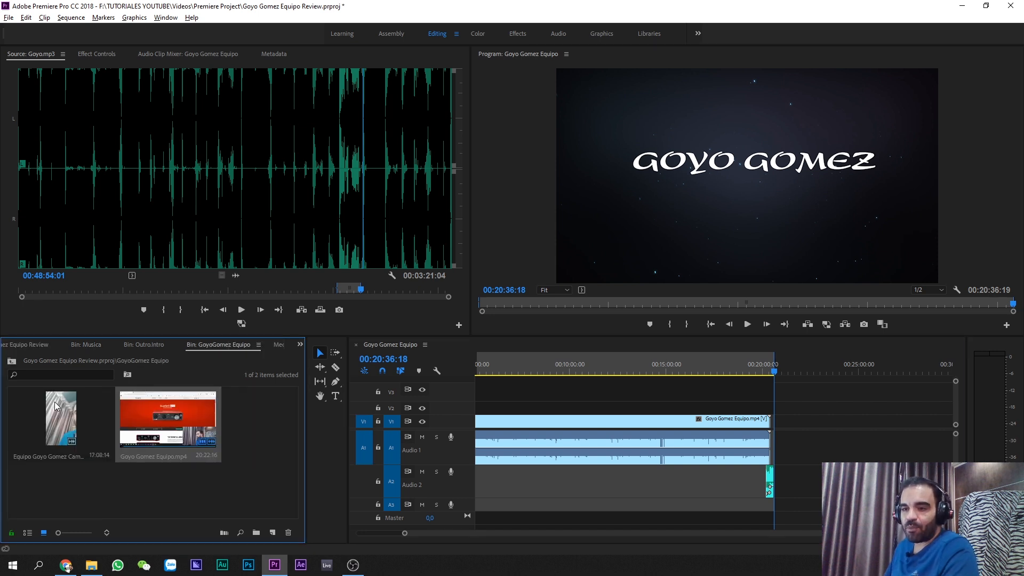
double_click(172, 424)
- Mark the source from 00:05:01:12 to 00:05:28:28 and place only its video on V1 at about 00:26:32:27
left_click(120, 289)
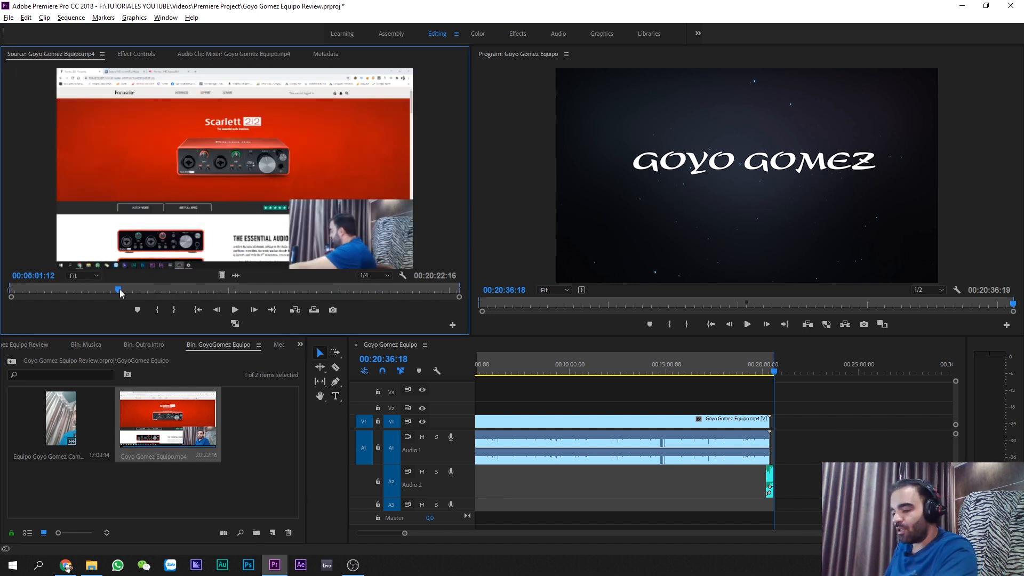
key("i")
left_click(128, 289)
key("o")
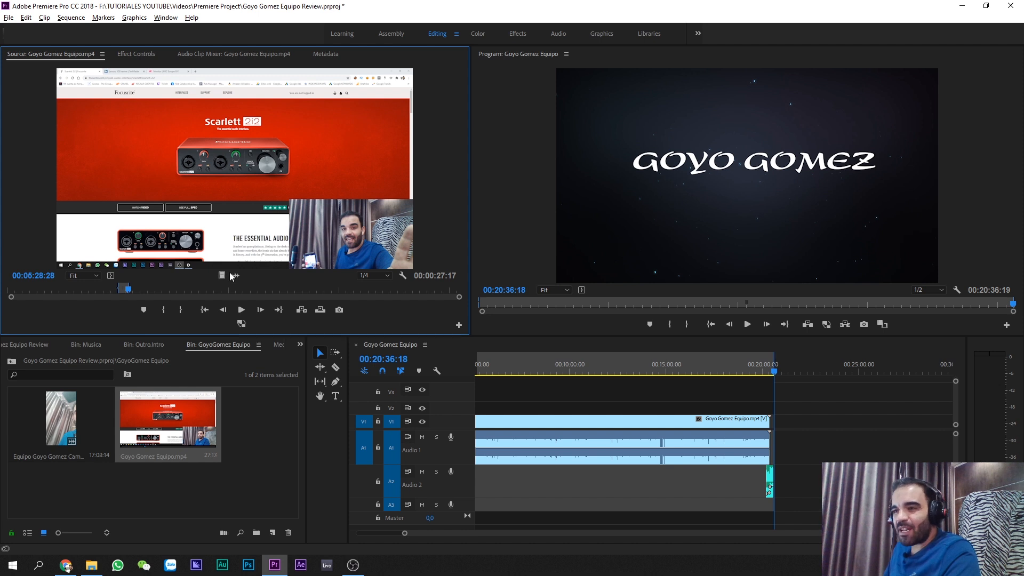
left_click_drag(225, 277, 889, 422)
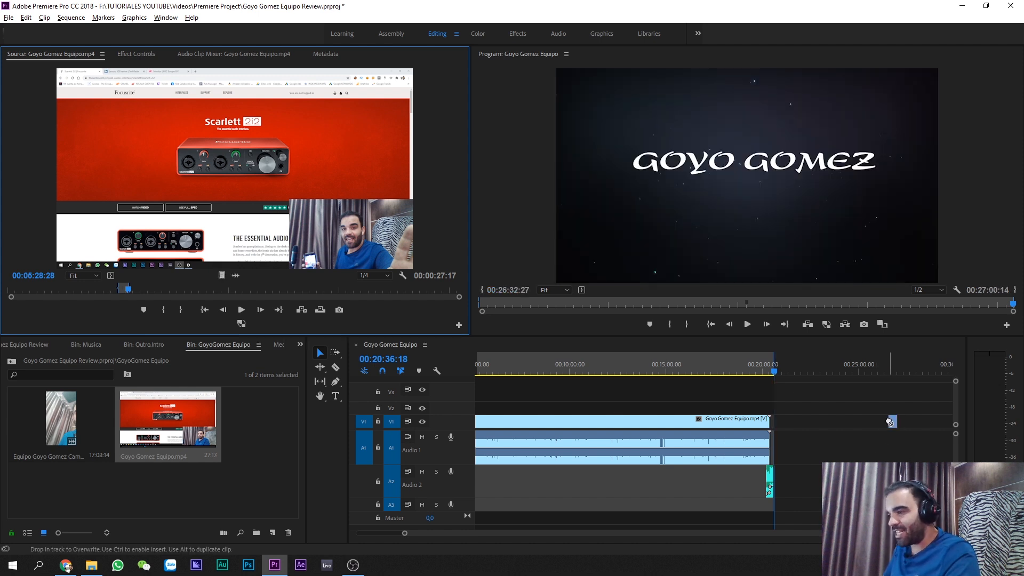
- Move the stray V1 clip to about 00:34:20 and trim it down to a sliver ending at 00:34:20:21
scroll(847, 433, "down", 3)
left_click_drag(756, 421, 904, 421)
scroll(905, 421, "up", 10)
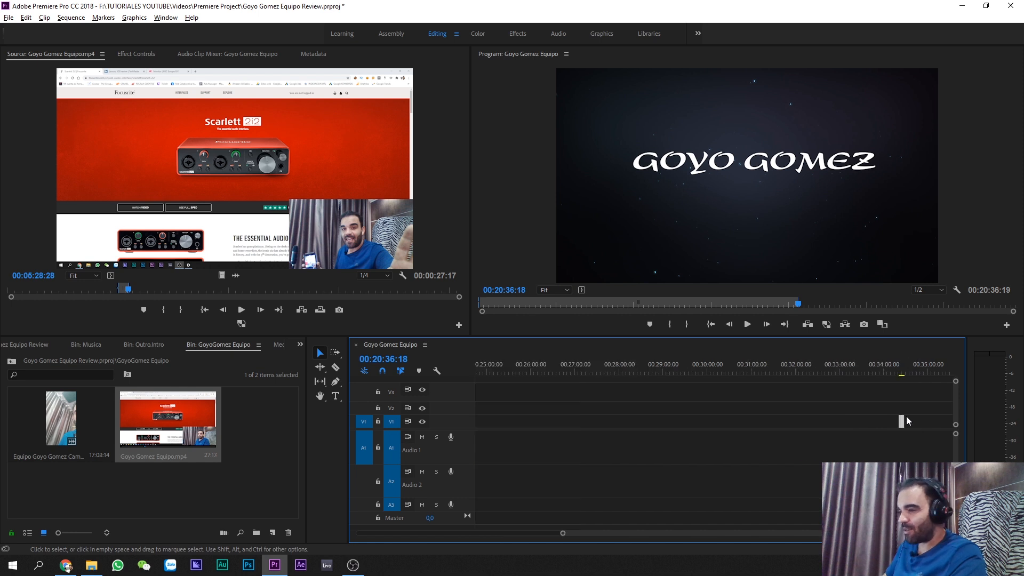
left_click_drag(933, 420, 815, 423)
scroll(778, 425, "down", 10)
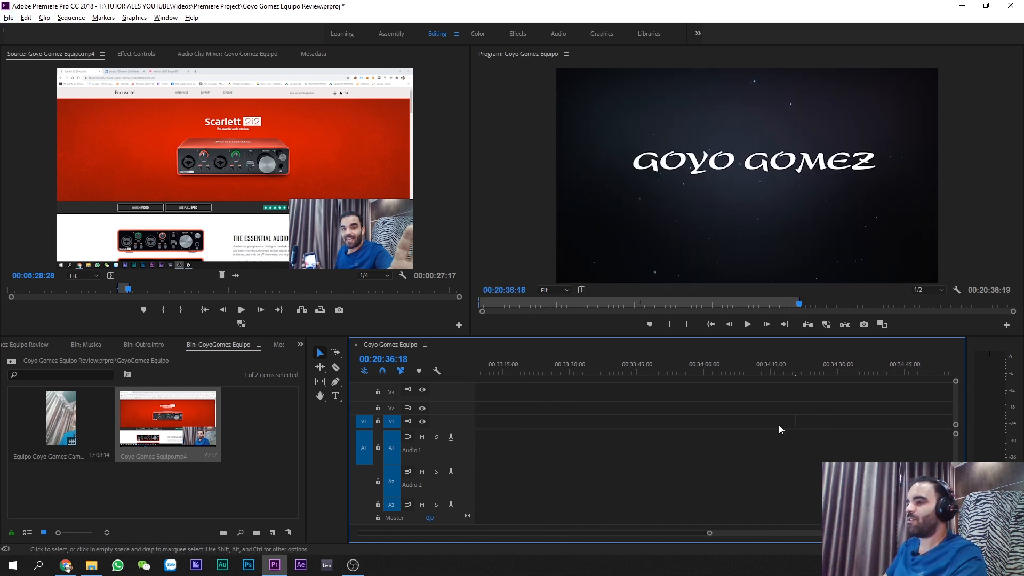
scroll(759, 535, "up", 2)
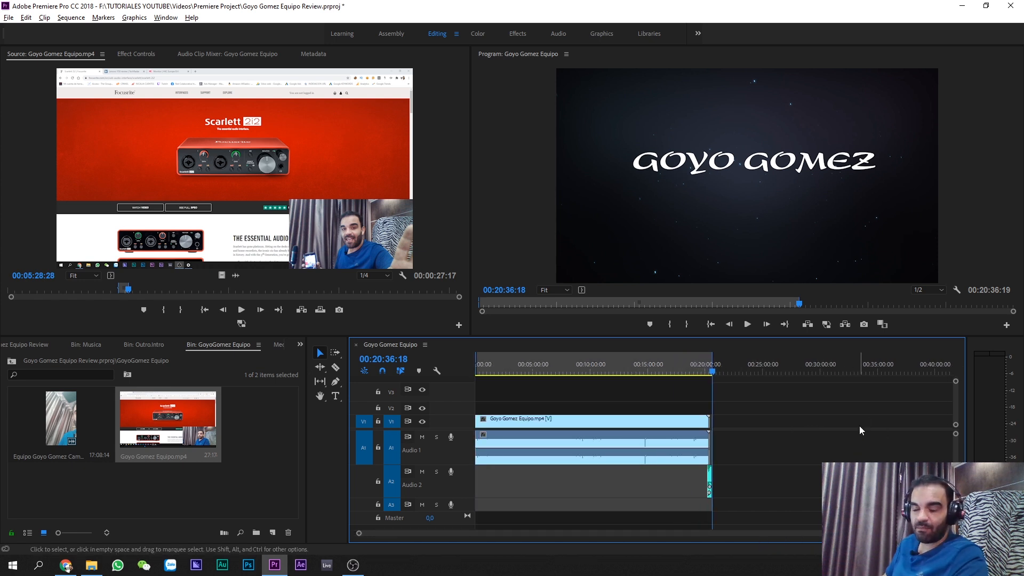
- Clear the sequence's in and out points and show more of the timeline beyond the ending
right_click(671, 370)
left_click(704, 225)
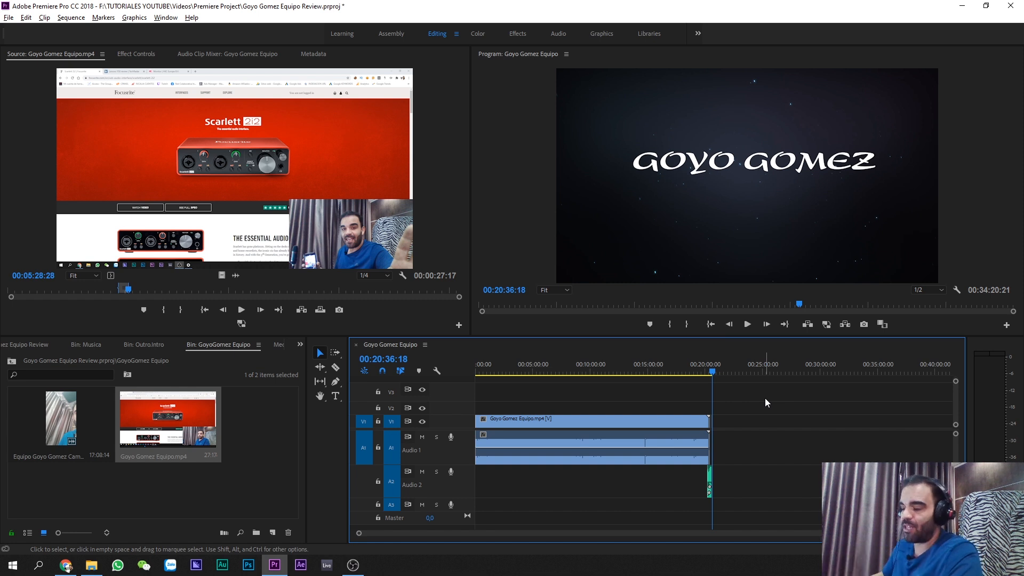
key("minus")
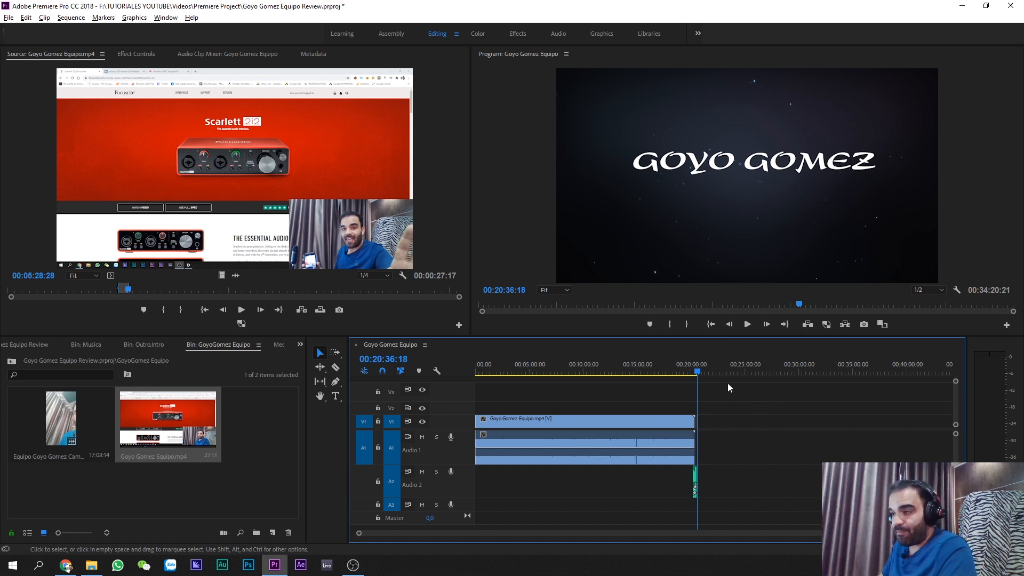
- Delete the stray clip sitting beyond the ending of the sequence
left_click_drag(752, 384, 949, 485)
key("Delete")
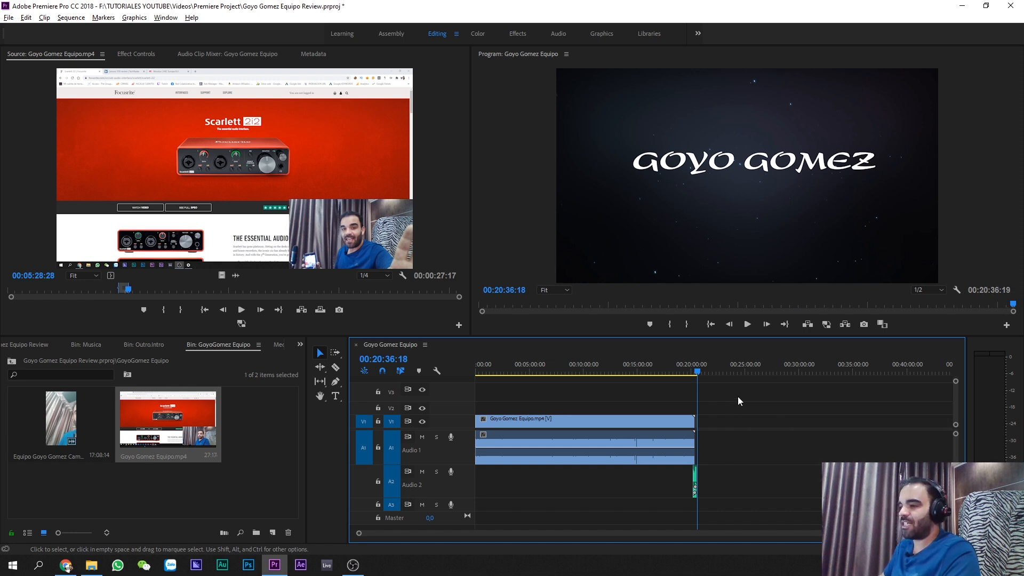
left_click(788, 324)
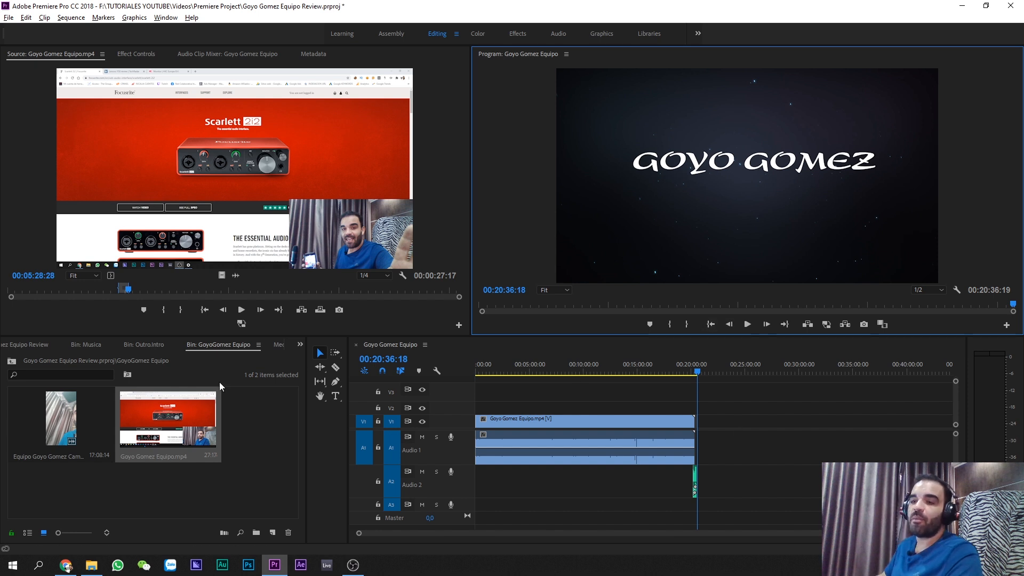
left_click(281, 424)
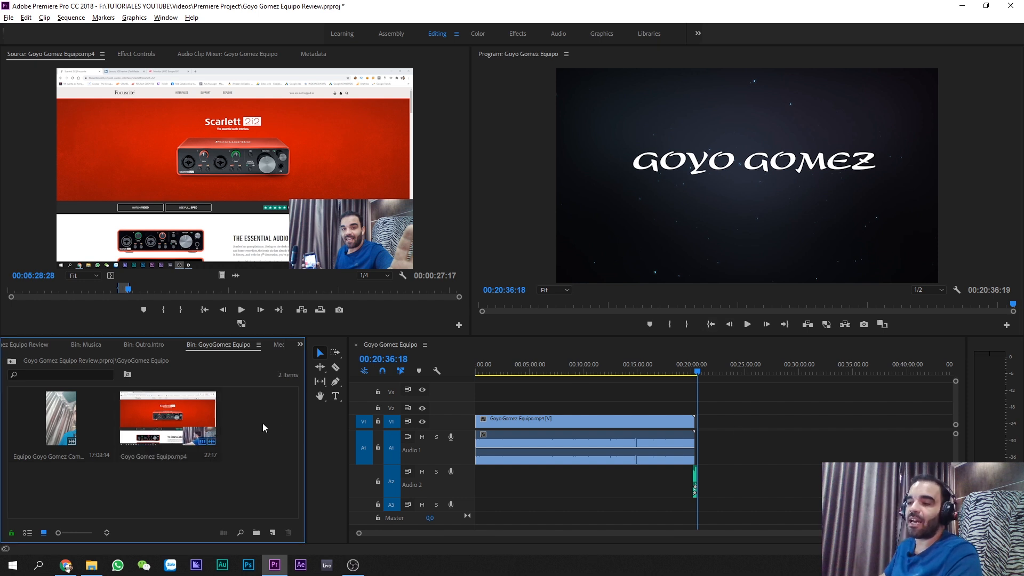
- Open Equipo Goyo Gomez Camara Movil.mp4 in the source monitor, play its opening seconds and return to 00:00:00:00
double_click(55, 410)
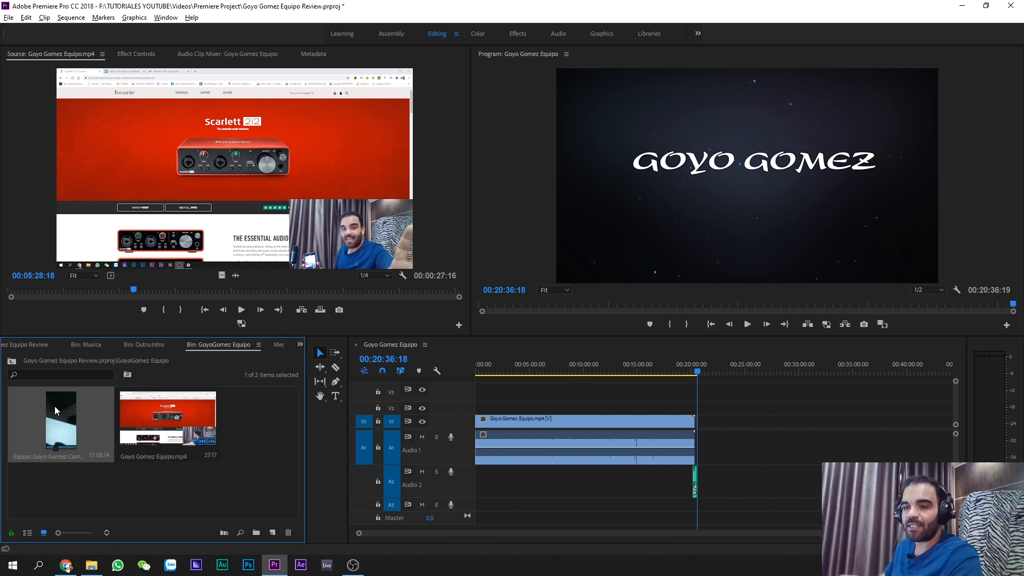
left_click_drag(123, 293, 4, 294)
key("space")
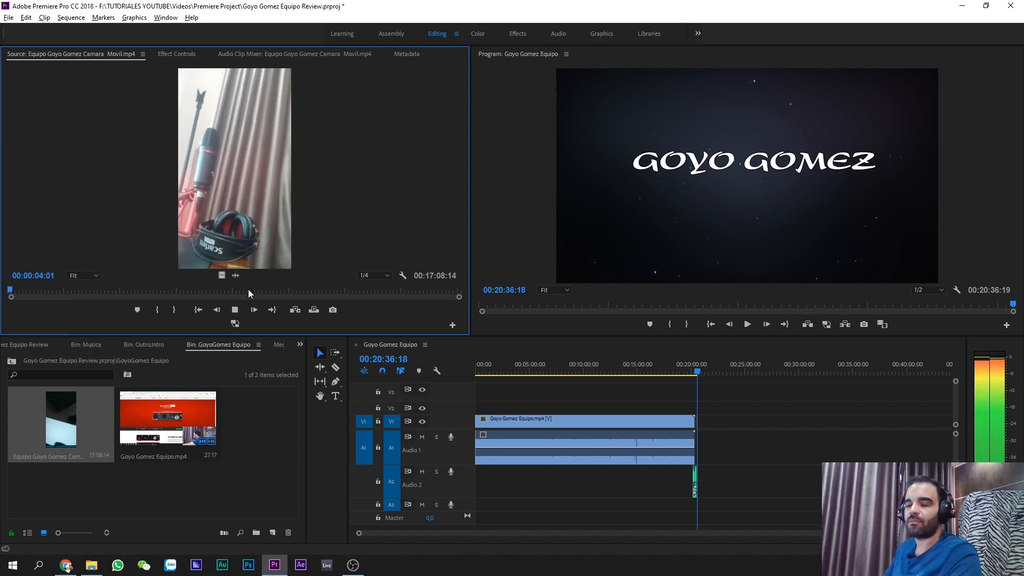
key("space")
left_click_drag(11, 289, 0, 290)
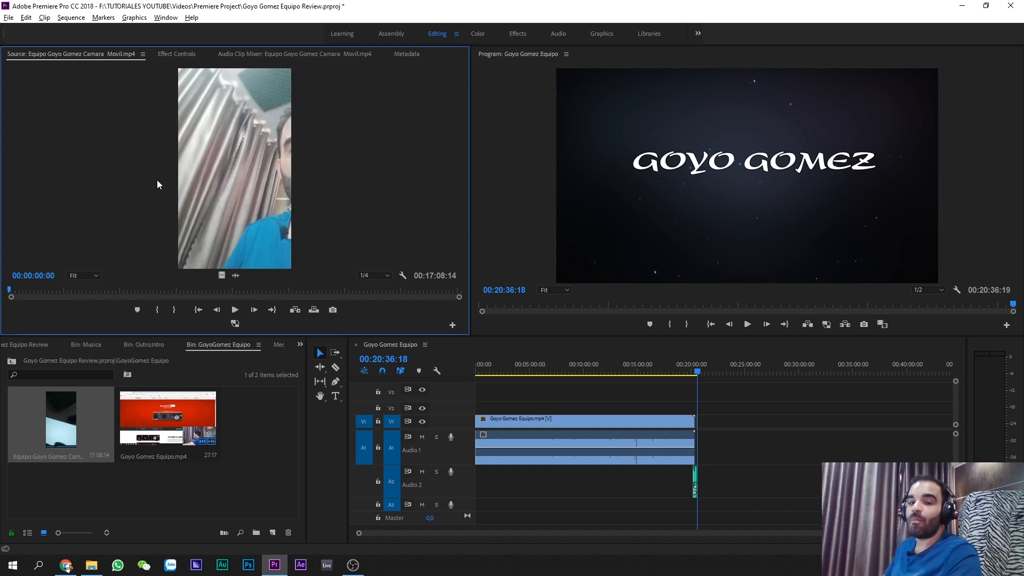
- Place the phone camera clip with its audio at the sequence start, arranging it on V2 and A2
left_click_drag(516, 377, 495, 391)
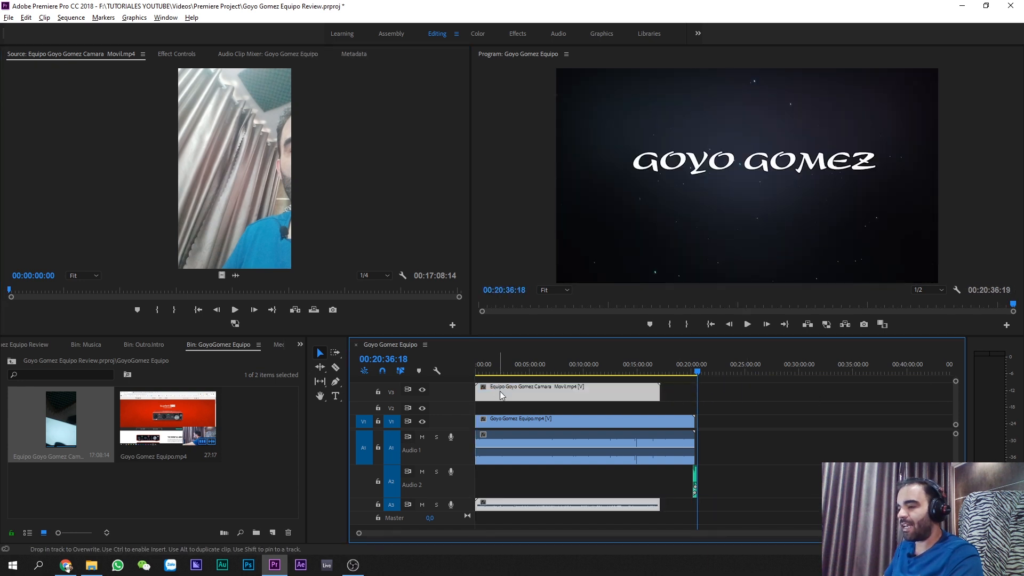
left_click_drag(570, 395, 599, 410)
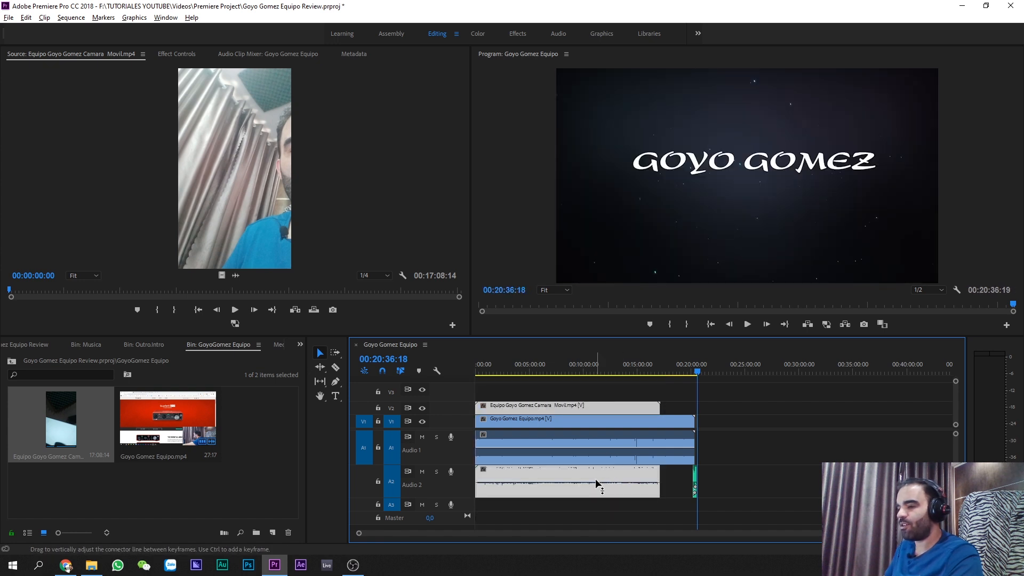
scroll(580, 474, "up", 5)
scroll(677, 455, "down", 2)
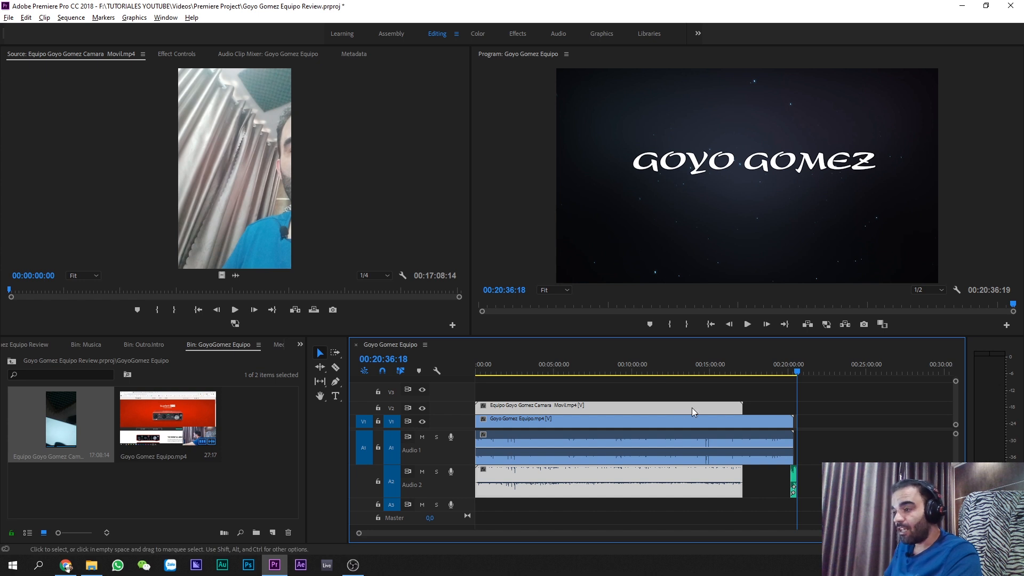
- Synchronize the phone camera clip with the Goyo Gomez Equipo.mp4 clip by audio, using track channel 1
left_click_drag(761, 407, 624, 458)
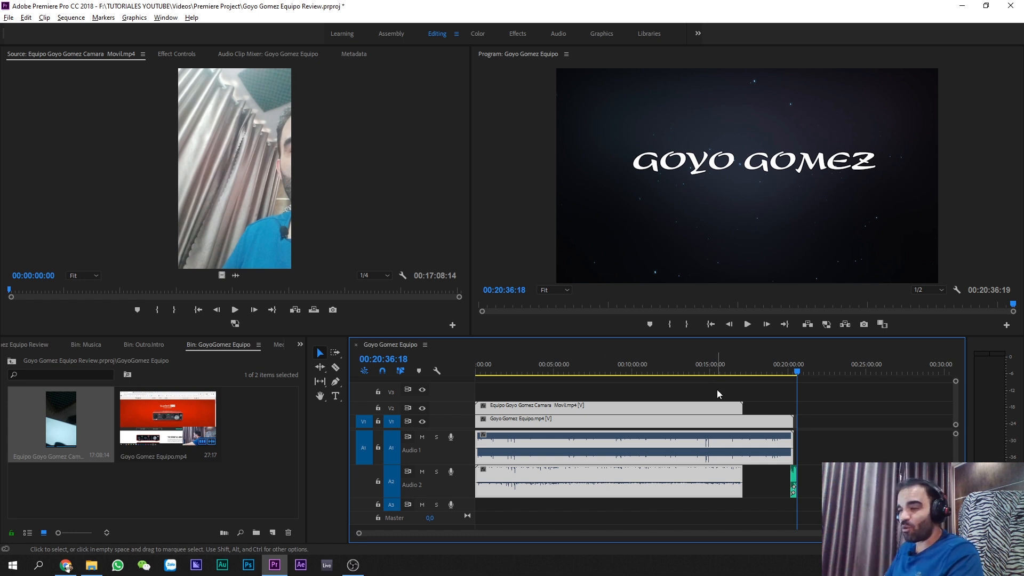
key("ctrl+a")
left_click_drag(779, 391, 578, 498)
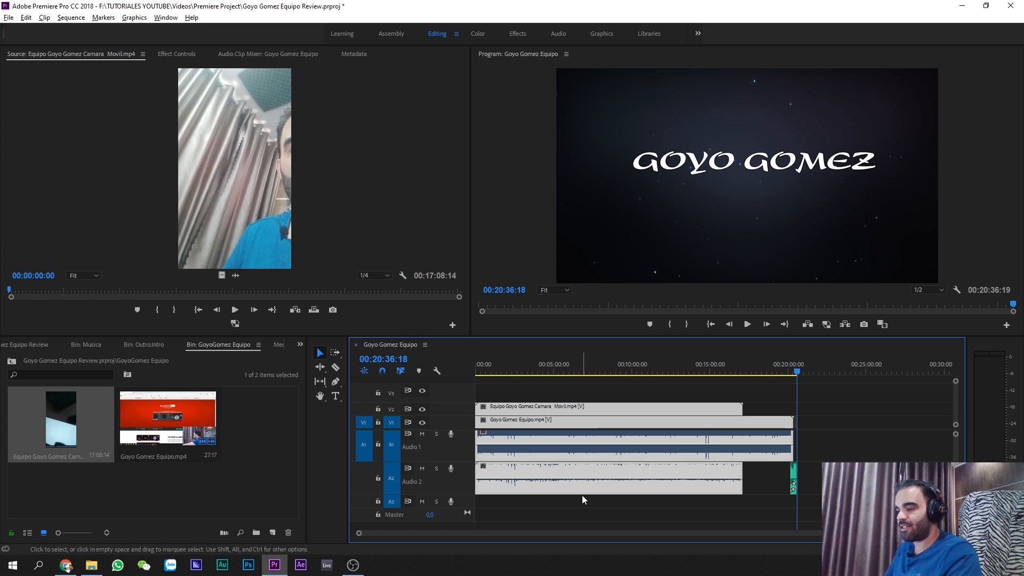
right_click(688, 428)
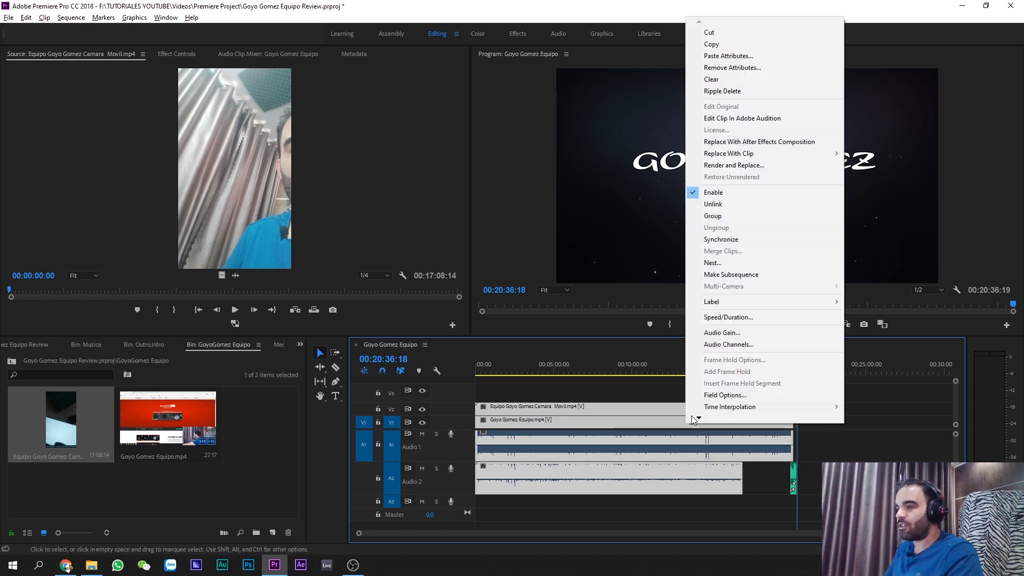
left_click(753, 240)
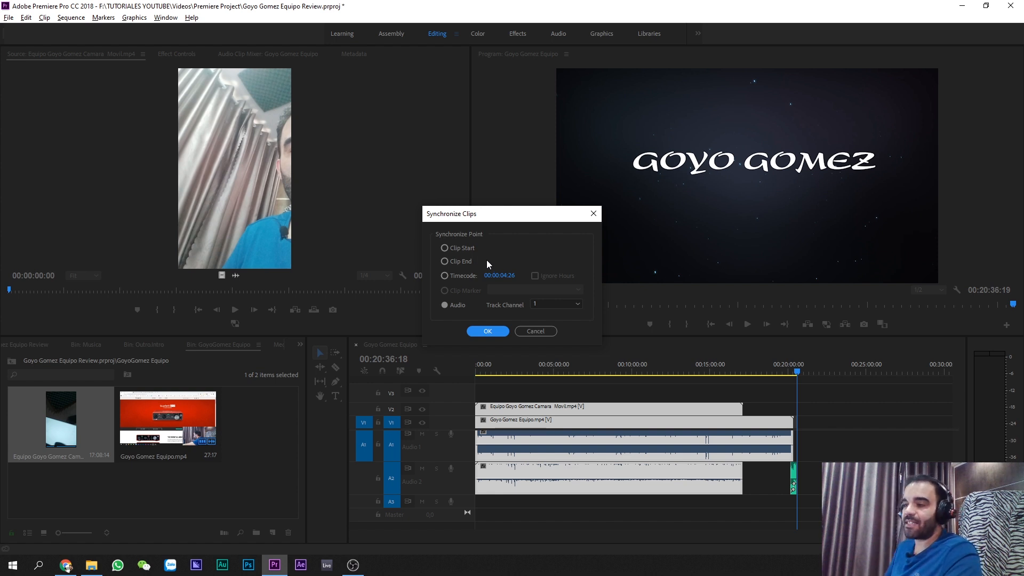
left_click(485, 331)
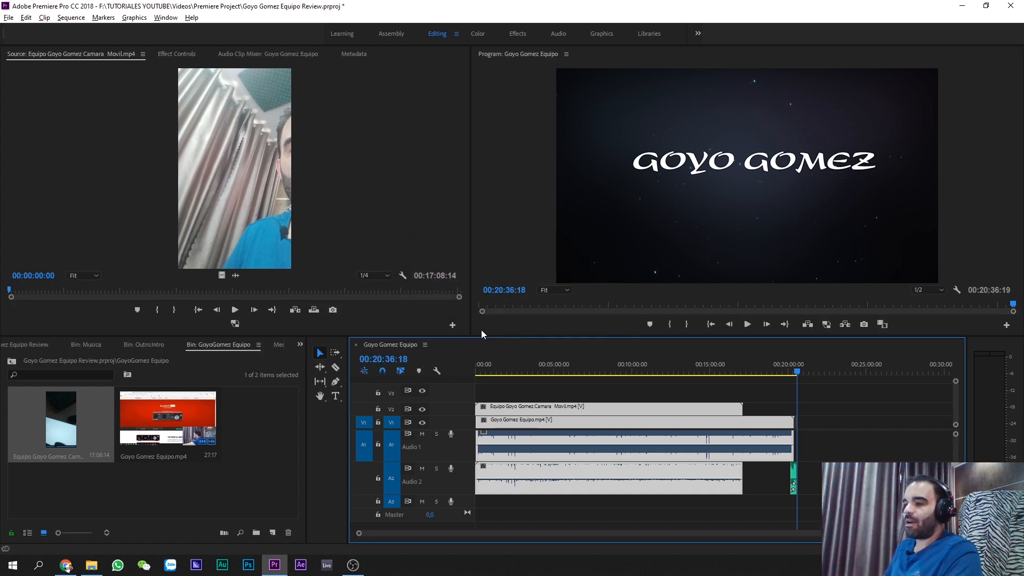
- Examine the A1 and A2 waveforms closely to check how well the two recordings line up
scroll(505, 423, "up", 3)
scroll(510, 425, "up", 3)
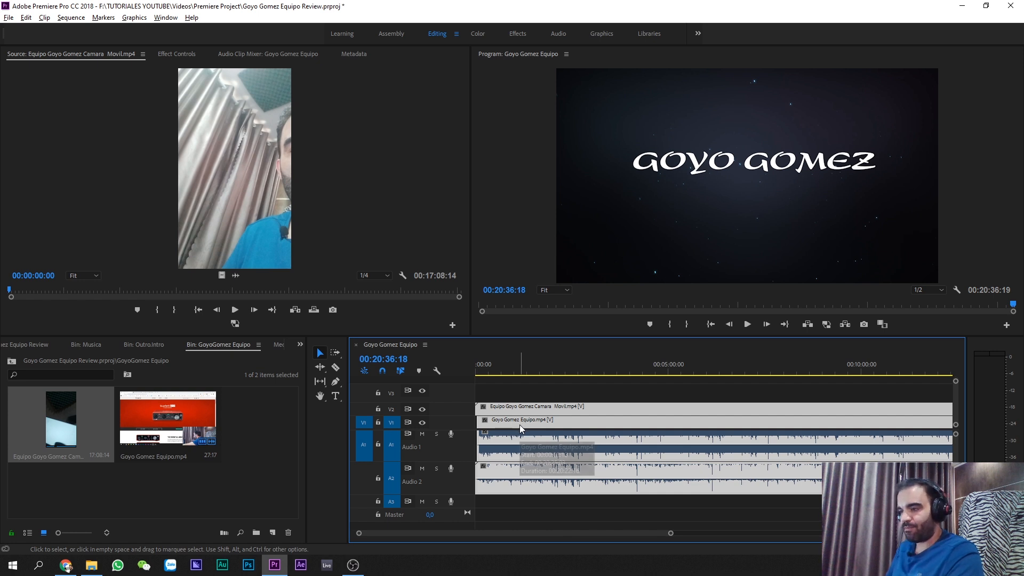
scroll(578, 485, "up", 5)
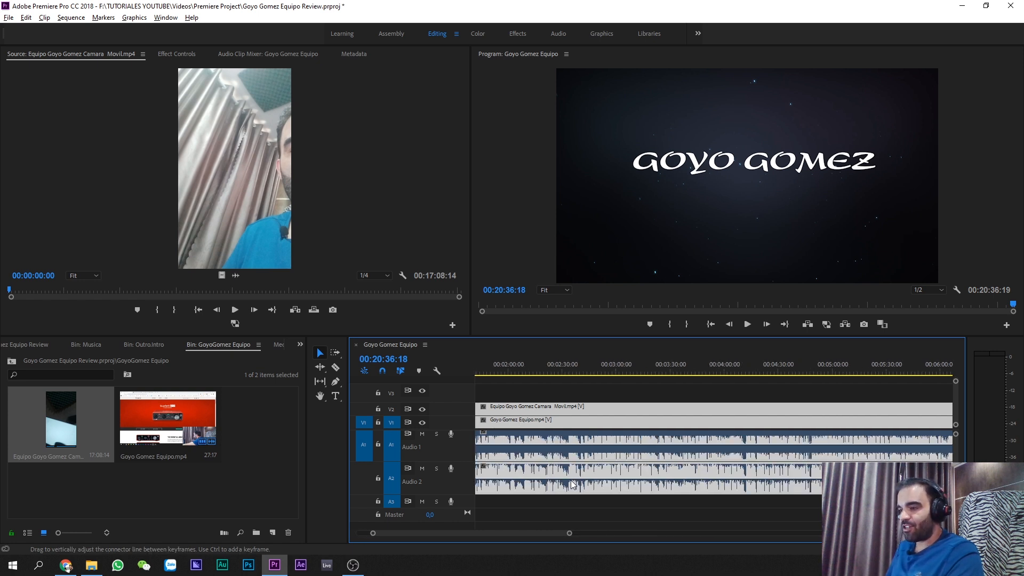
scroll(570, 484, "up", 2)
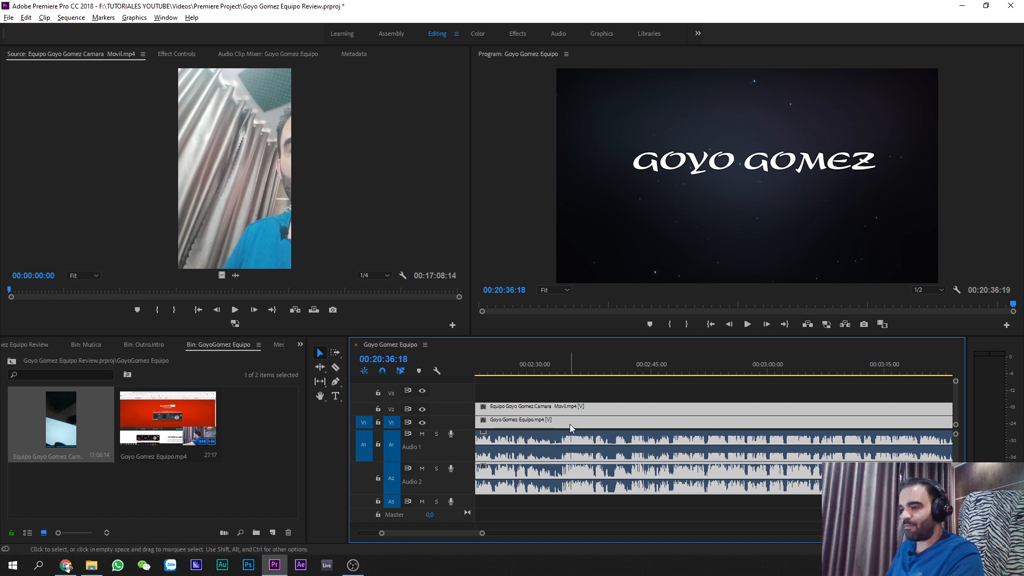
scroll(639, 464, "down", 7)
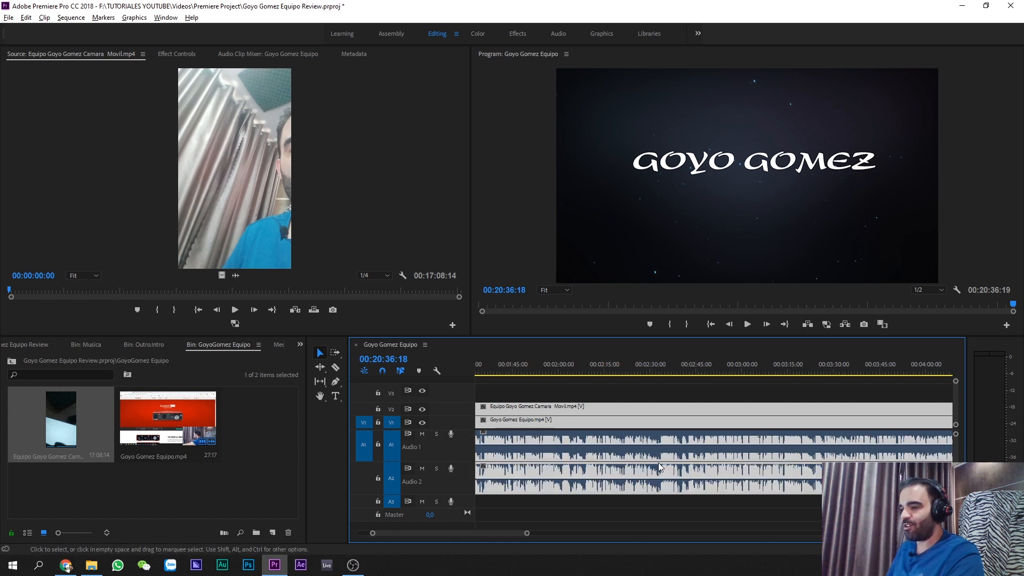
scroll(653, 459, "down", 2)
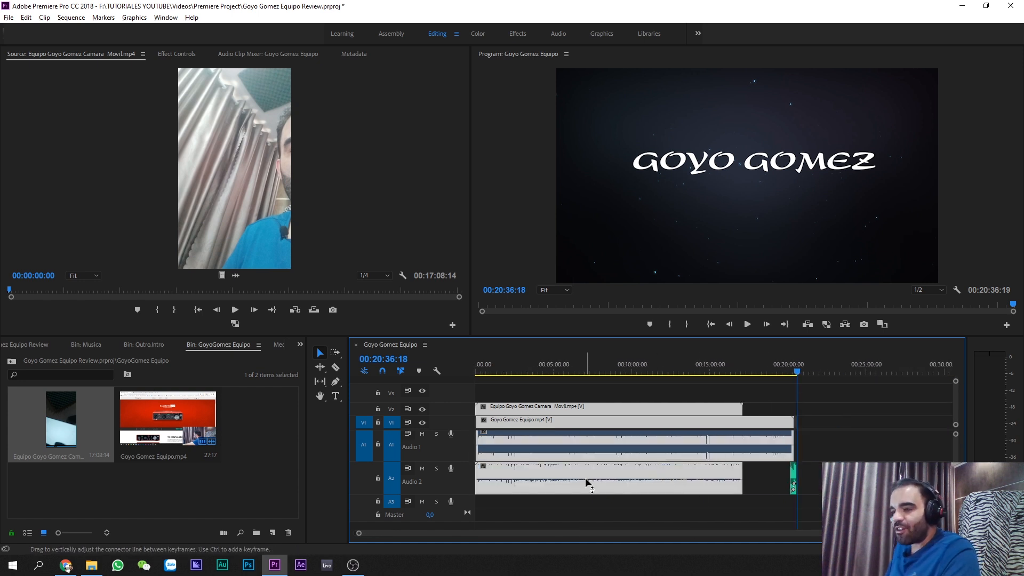
left_click(766, 477)
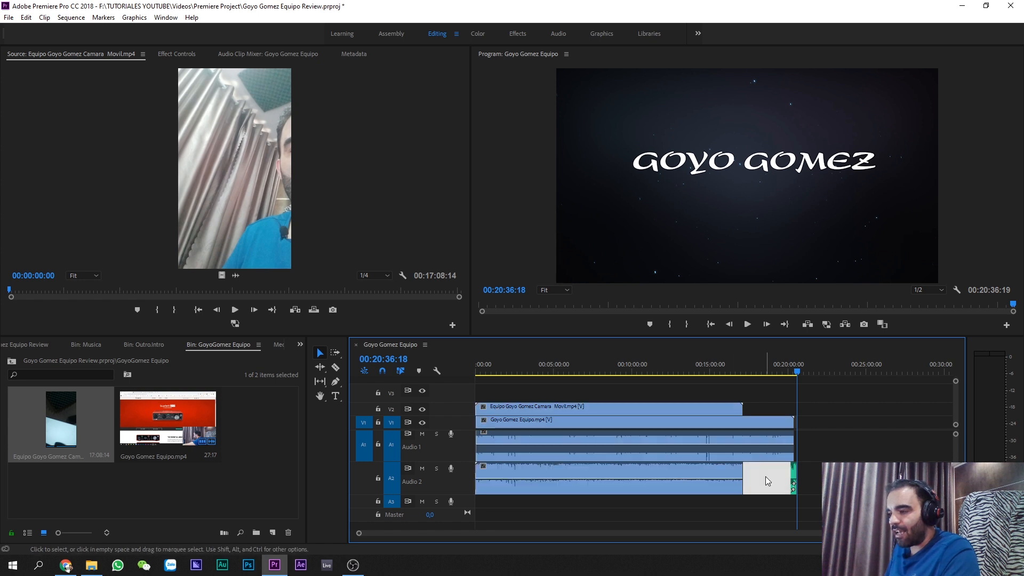
- Unlink the phone camera clip's video from its audio and delete the audio on A2
left_click(635, 407)
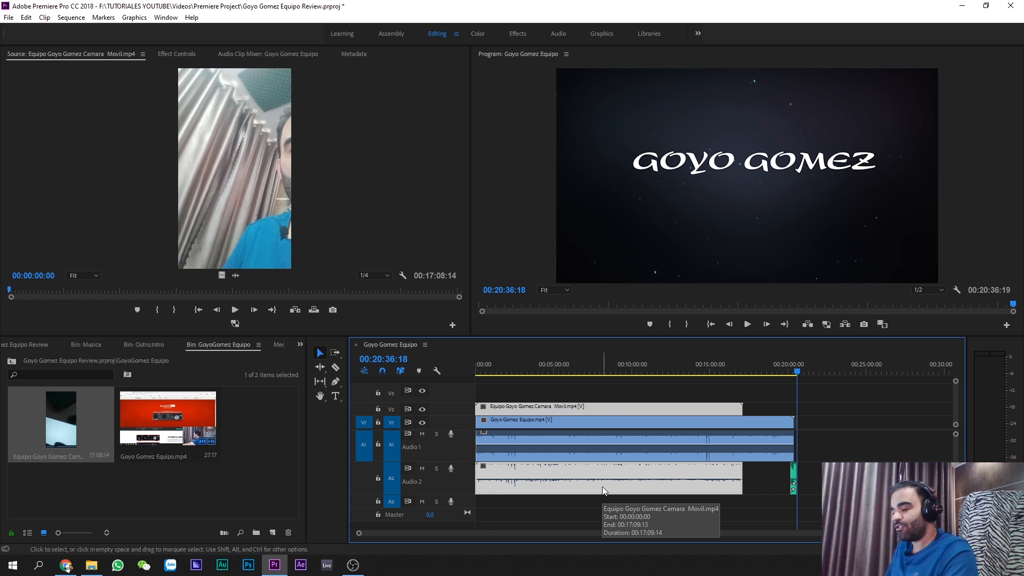
key("ctrl+l")
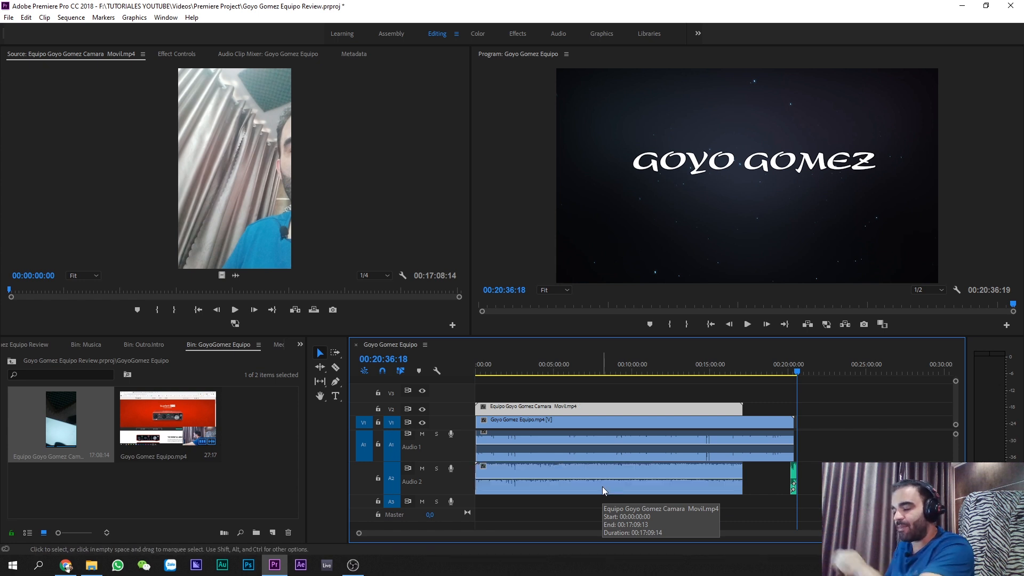
left_click(603, 476)
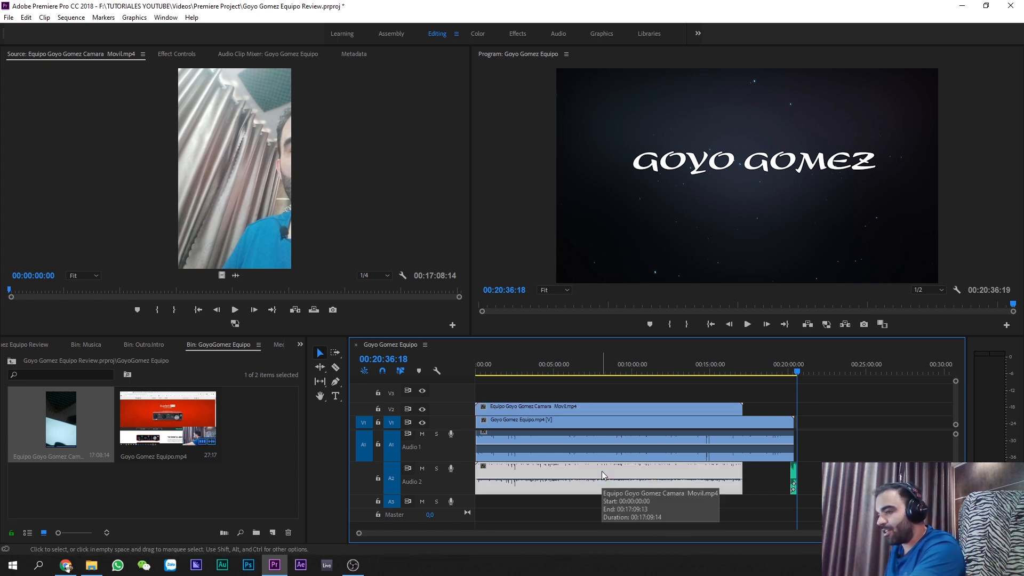
key("Delete")
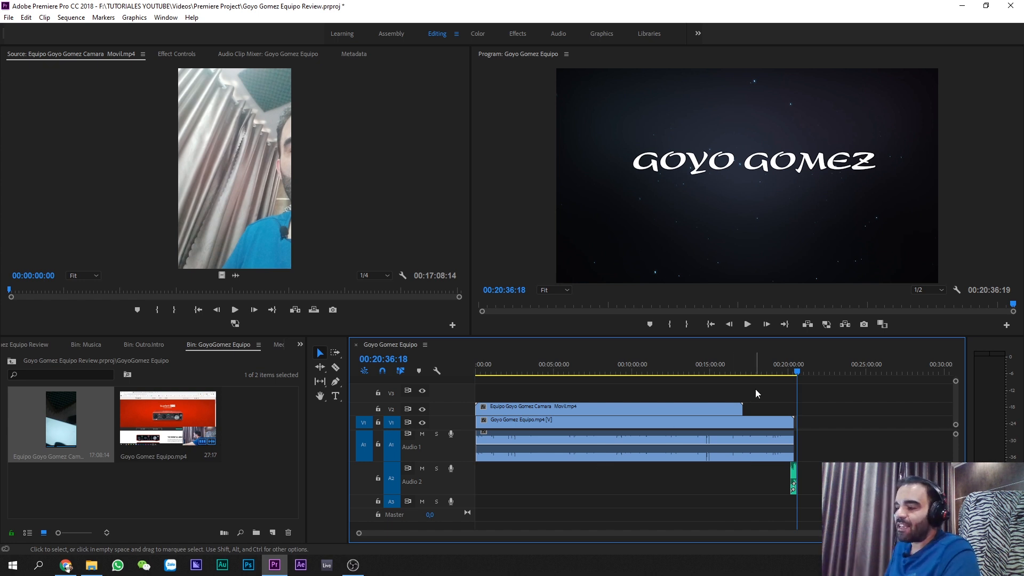
left_click_drag(705, 401, 616, 454)
right_click(609, 424)
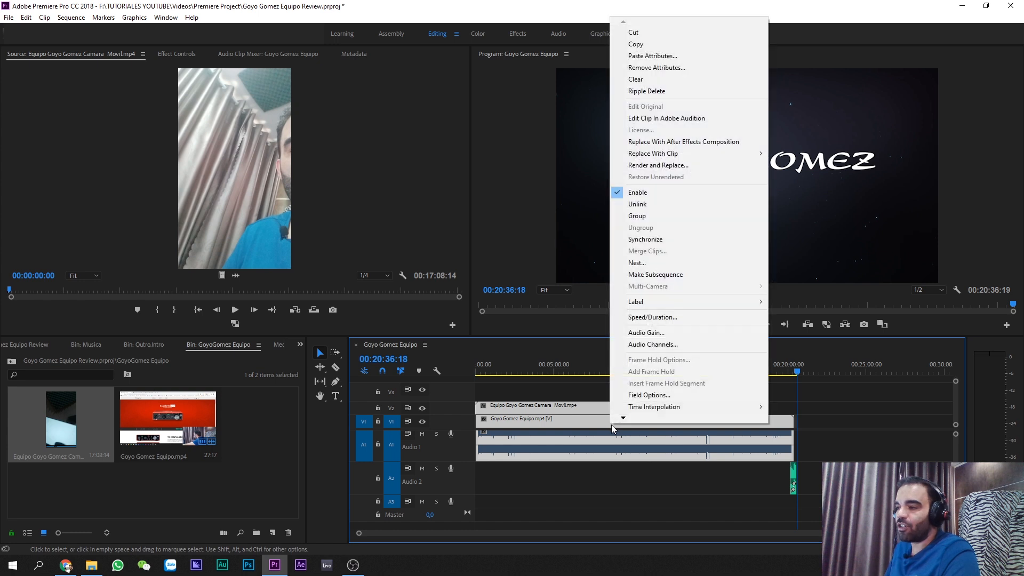
left_click(668, 213)
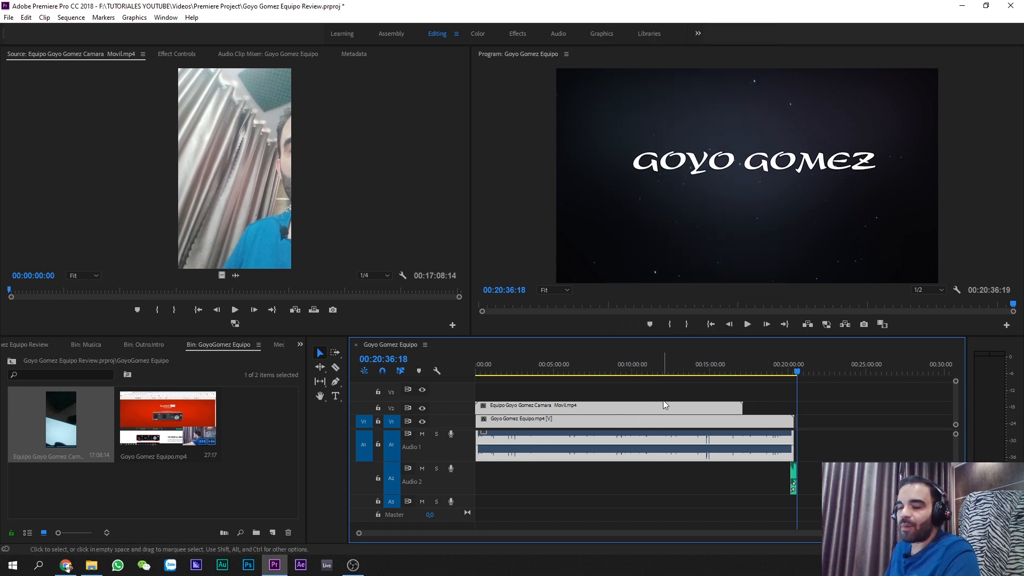
left_click(782, 385)
left_click(721, 409)
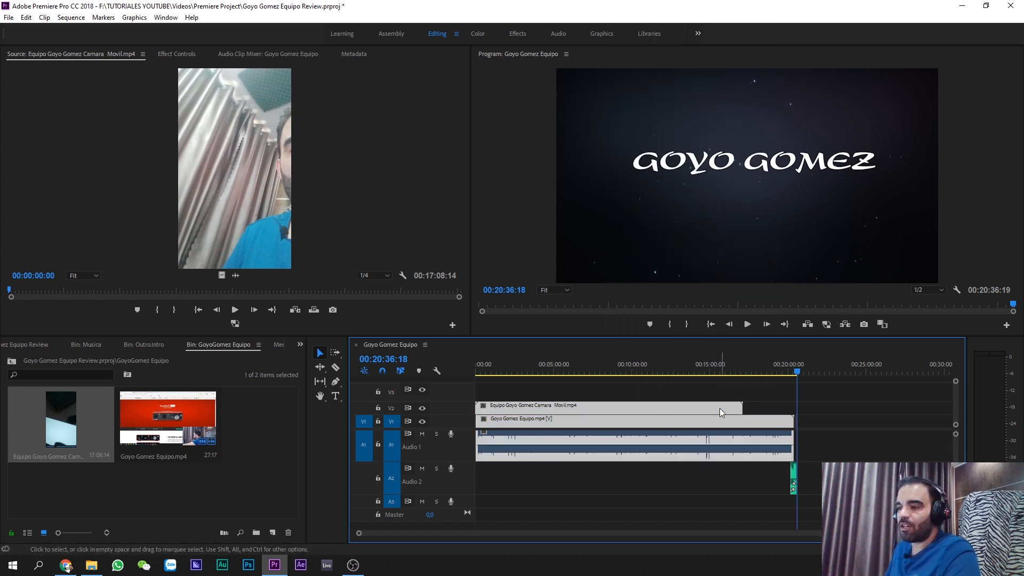
- Group all clips together, including the short ending audio on A2, and try moving them along the timeline as one unit
left_click_drag(860, 480, 768, 433)
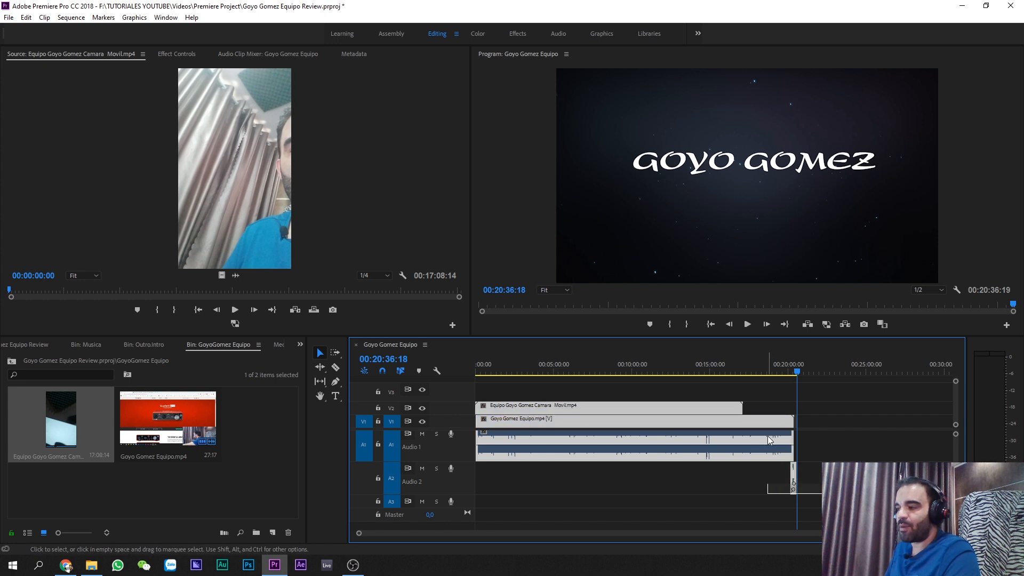
right_click(768, 433)
left_click(783, 229)
left_click(826, 447)
left_click_drag(661, 413, 472, 425)
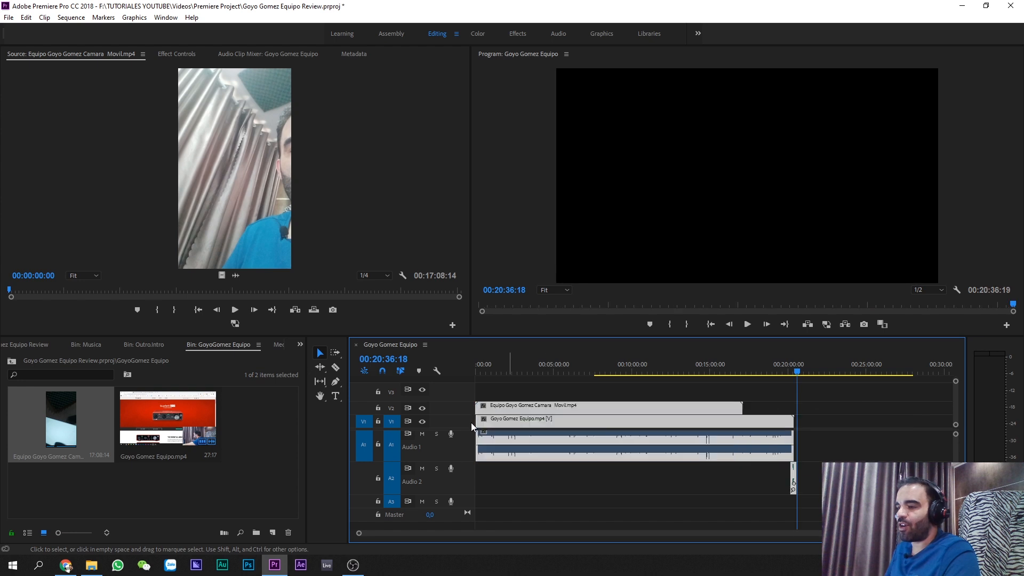
- Cut the phone camera clip on V2 at the start of the V1 clip and remove the leading piece
scroll(492, 436, "up", 10)
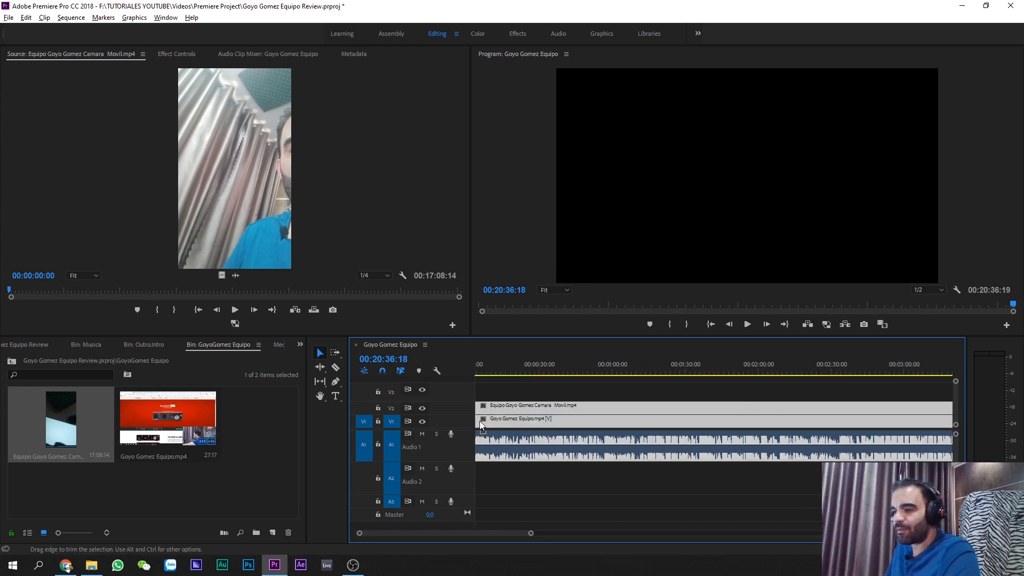
left_click(502, 392)
left_click(500, 413)
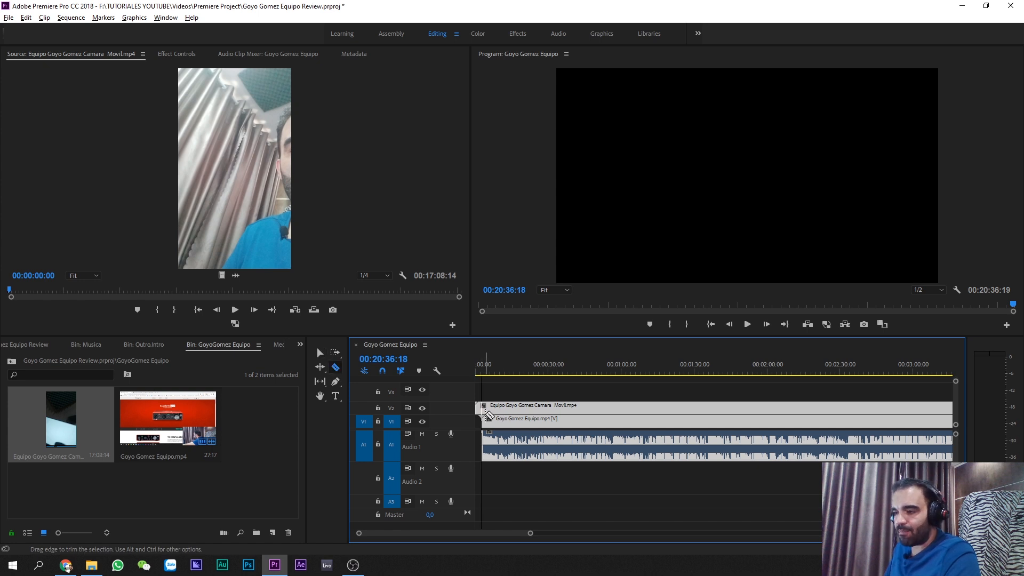
left_click(481, 411)
key("v")
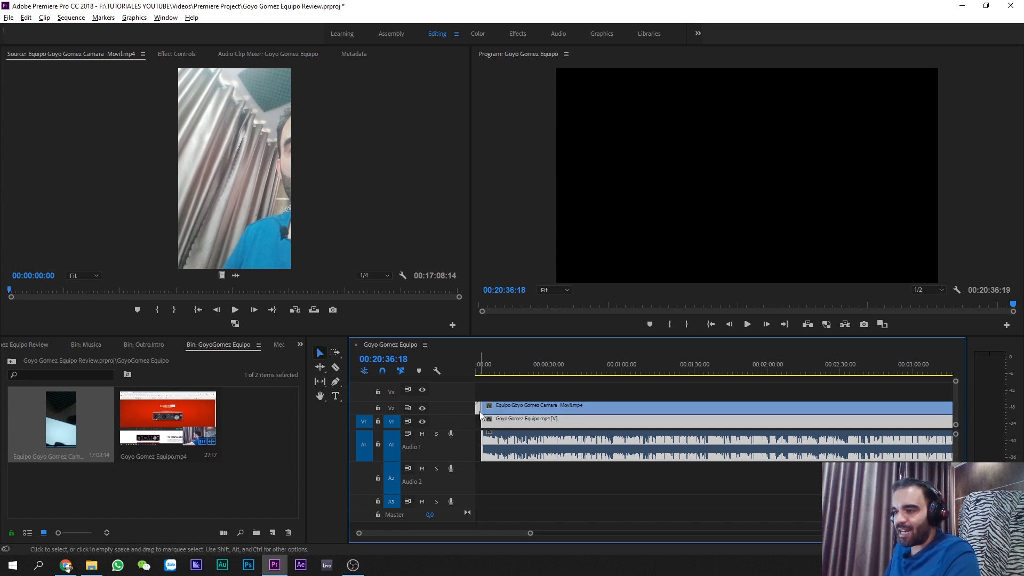
key("Delete")
key("ctrl+z")
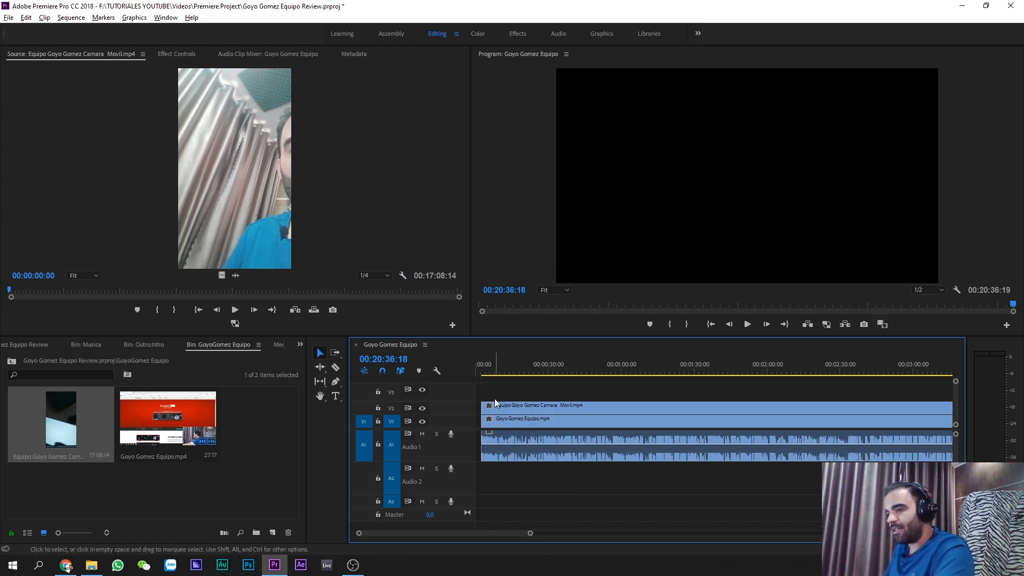
left_click_drag(494, 398, 529, 420)
right_click(529, 420)
left_click(610, 216)
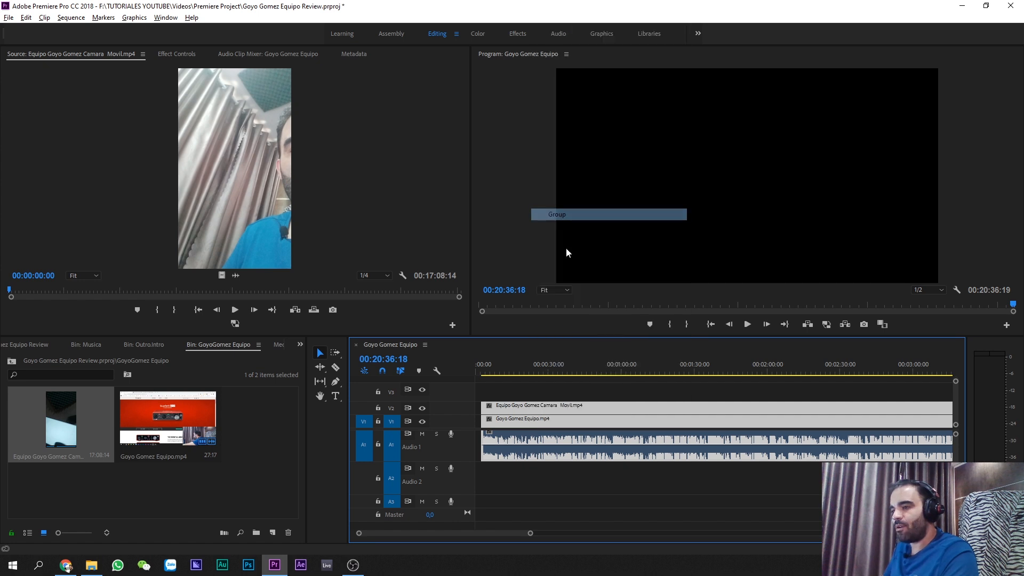
right_click(479, 409)
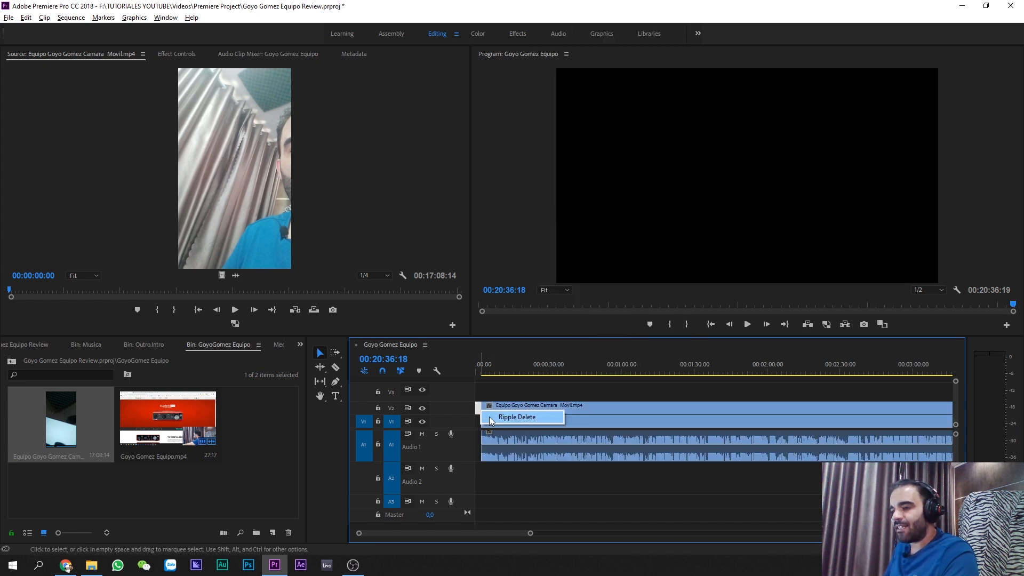
left_click(512, 416)
- Try moving the grouped clips along the timeline and ripple deleting the gap in front of them, and return the playhead to the start
left_click_drag(534, 409, 613, 408)
left_click(530, 410)
right_click(554, 408)
left_click(574, 415)
key("Home")
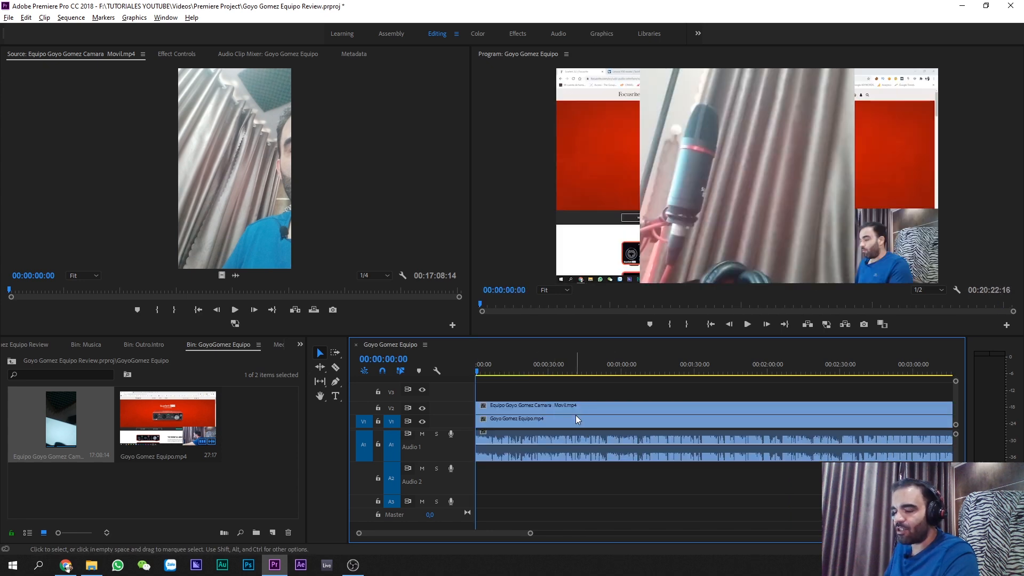
- Ungroup the clips and display the effect controls of the phone camera clip on V2 alone
scroll(580, 433, "down", 9)
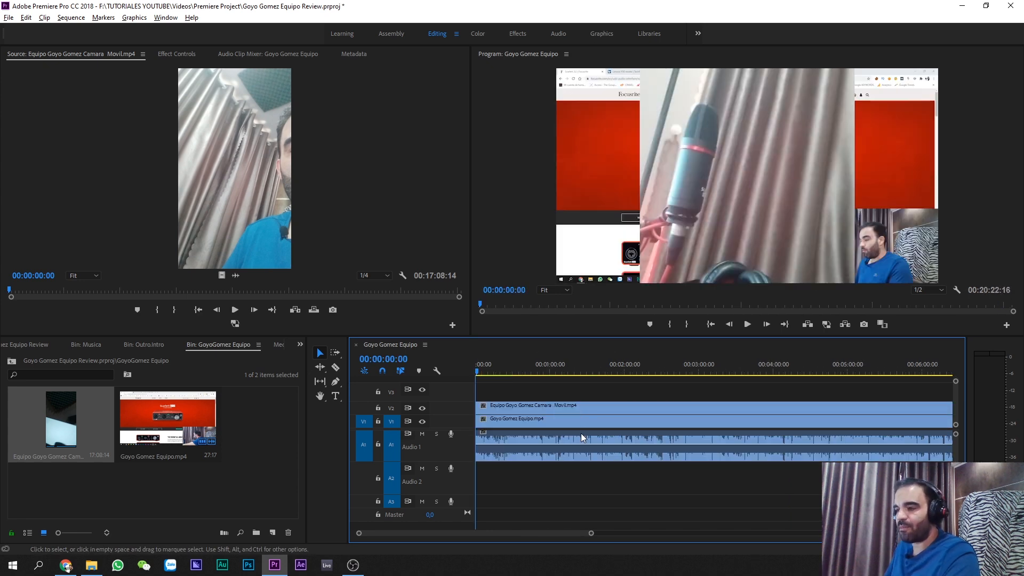
left_click(586, 409)
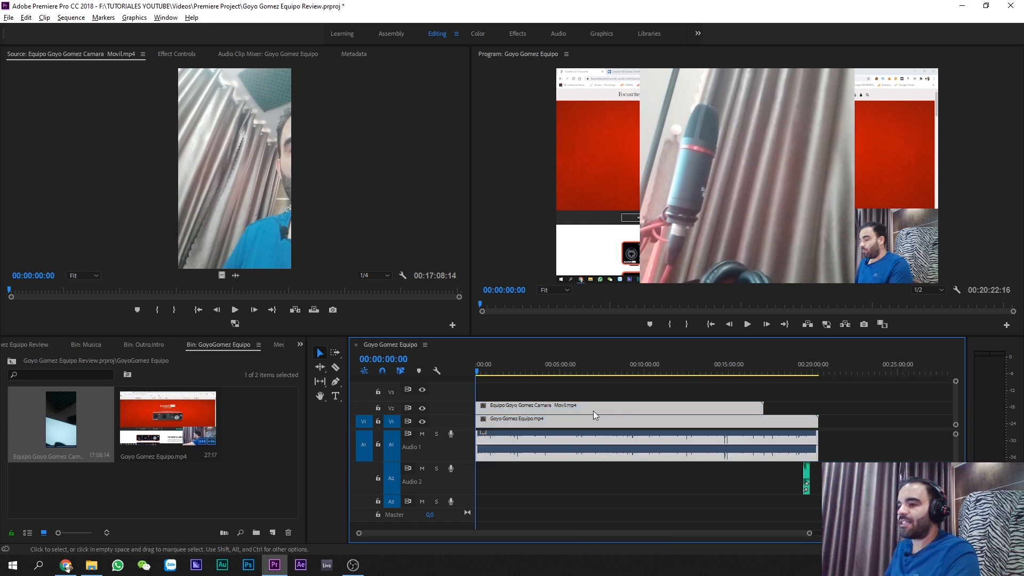
left_click(171, 53)
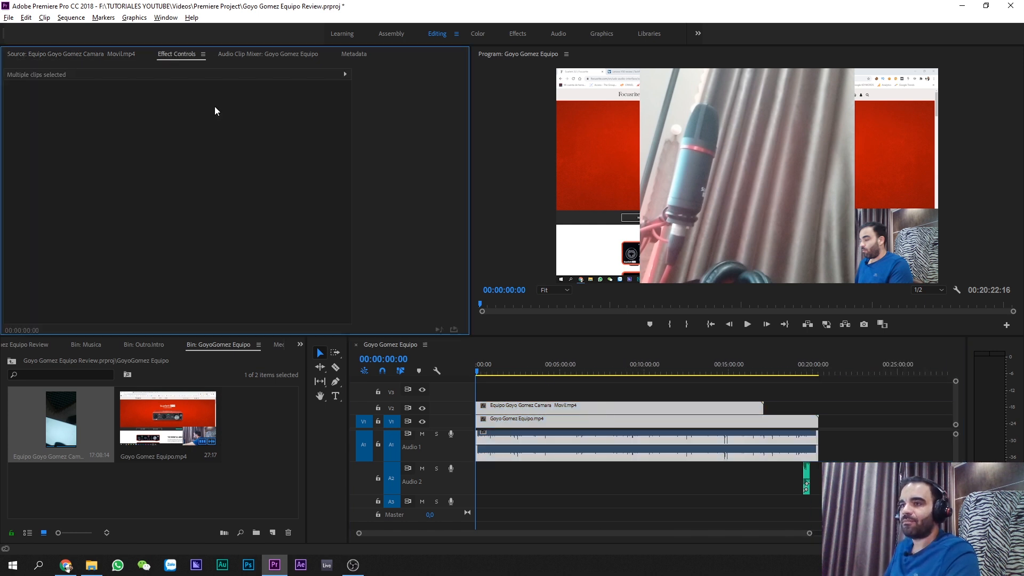
right_click(558, 403)
key("Escape")
left_click(533, 386)
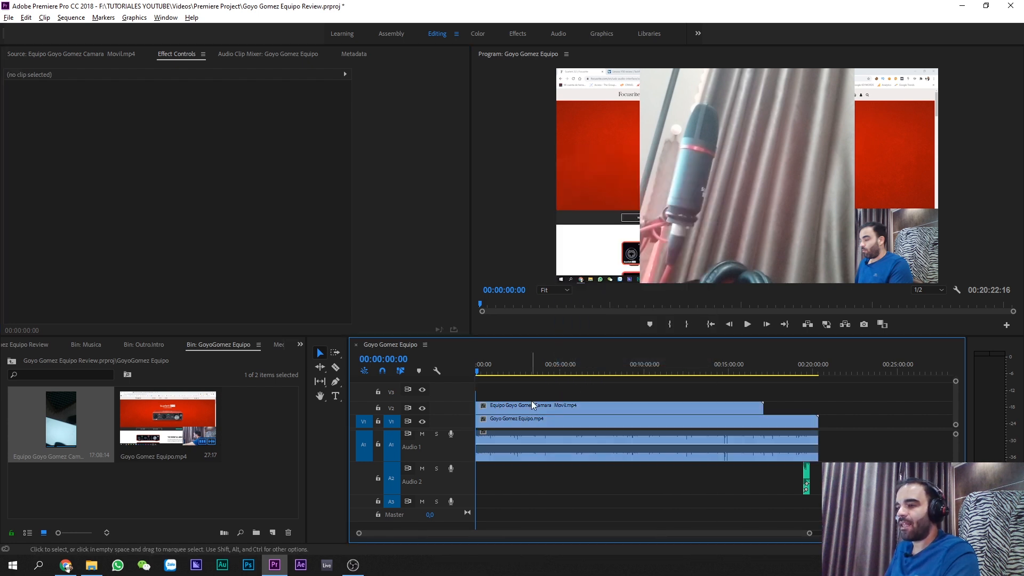
left_click(532, 405)
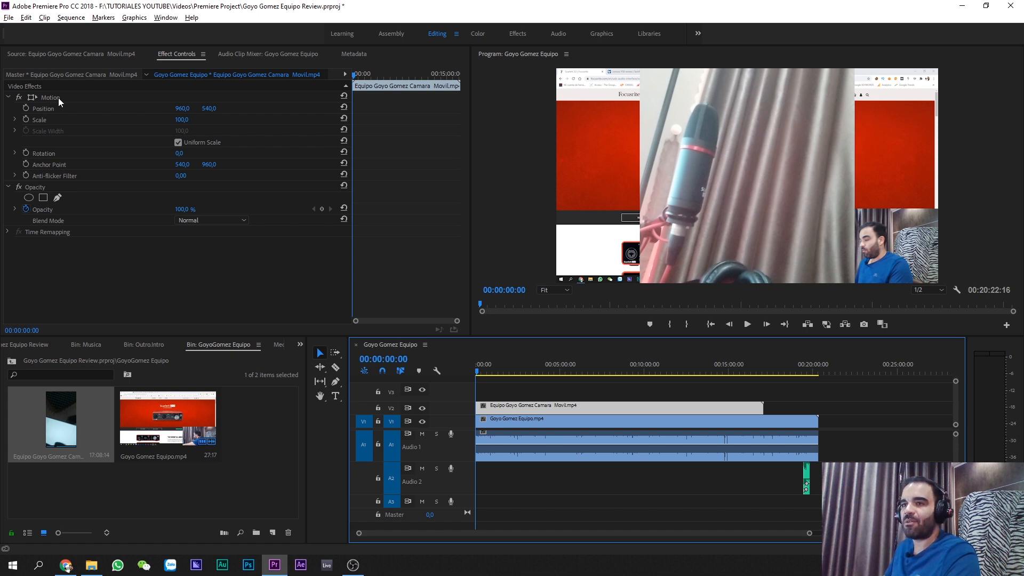
left_click(822, 401)
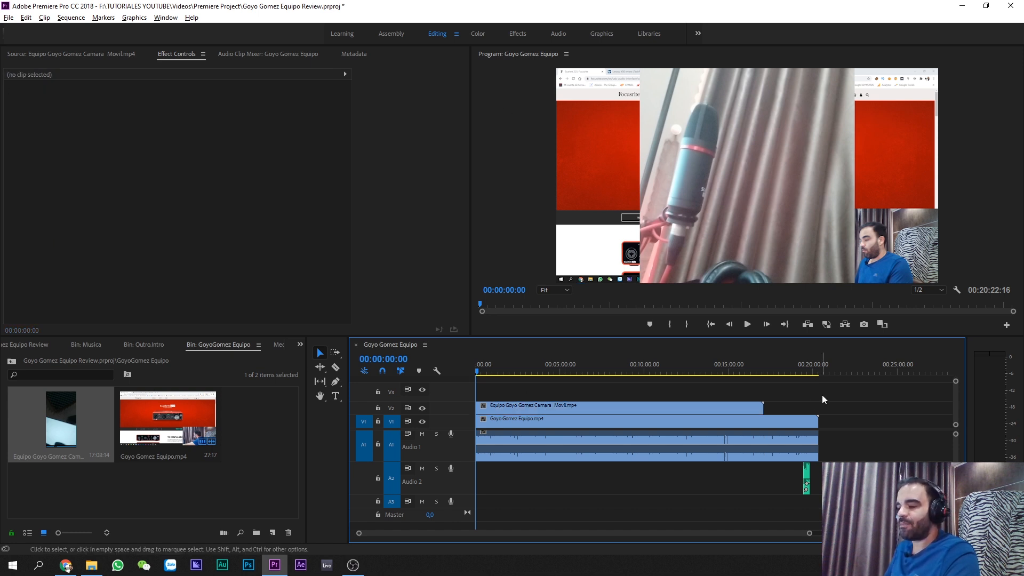
left_click(753, 408)
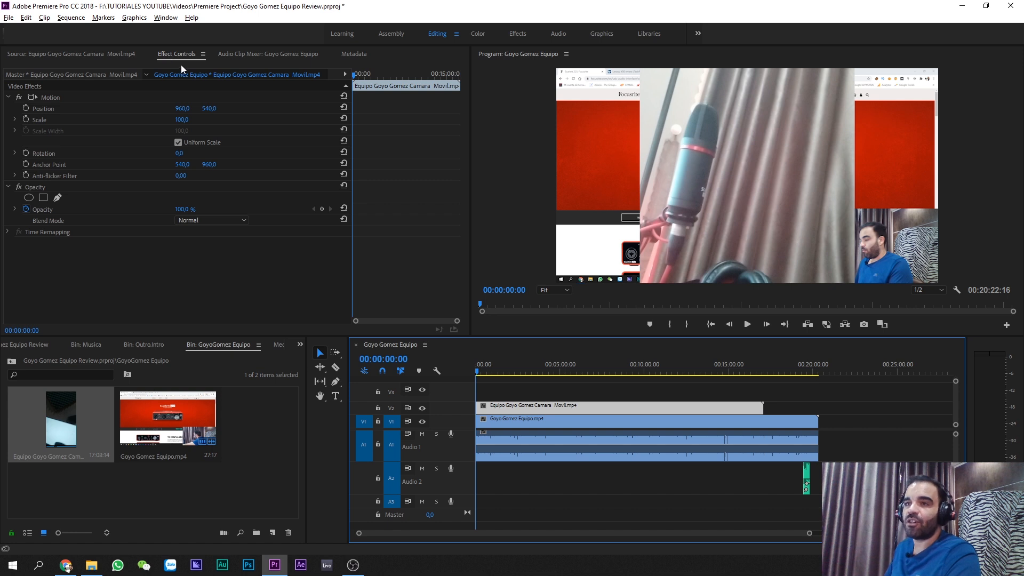
- Scale the phone camera picture to about 44.2 and place it along the frame's left edge at about 249.4, 585.6
left_click(54, 101)
left_click_drag(703, 149, 727, 242)
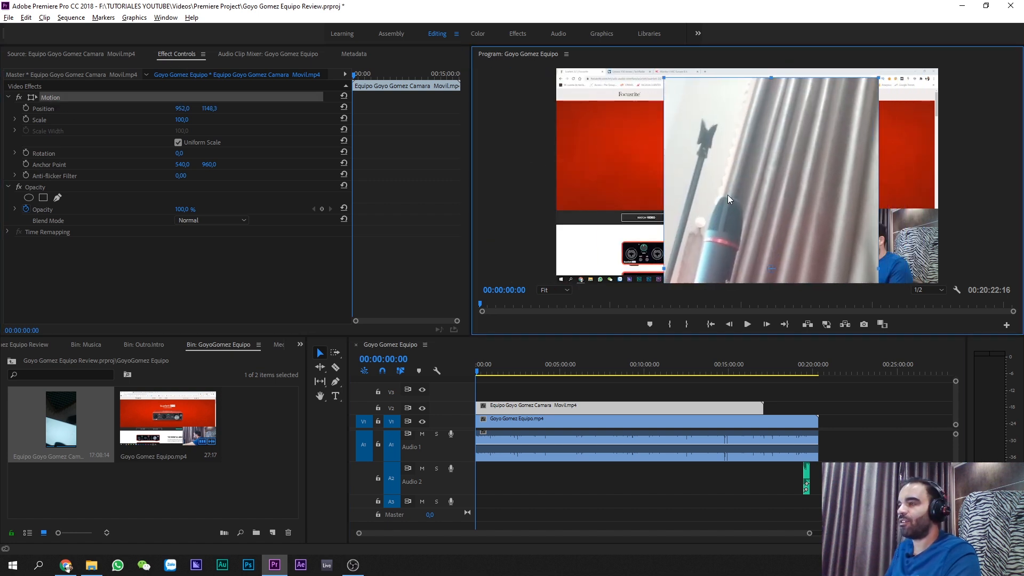
left_click_drag(658, 76, 721, 181)
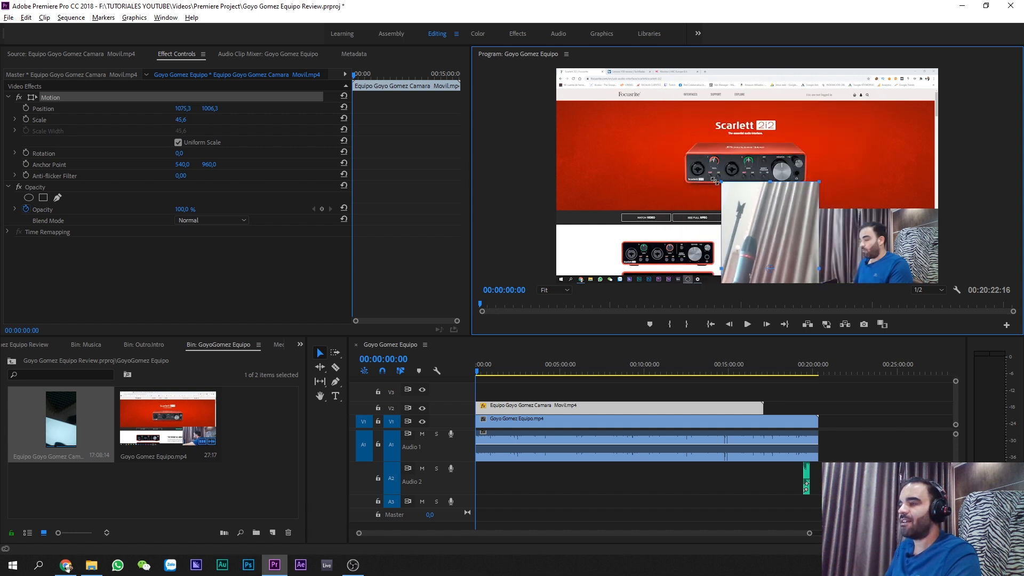
left_click_drag(762, 210, 685, 122)
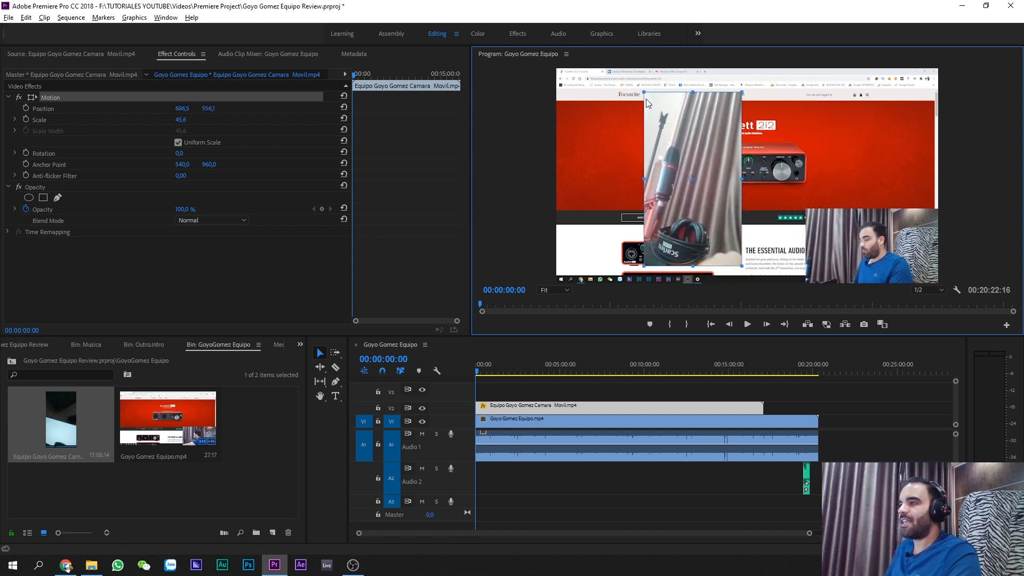
left_click_drag(643, 92, 636, 81)
left_click_drag(667, 137, 591, 151)
left_click_drag(614, 103, 606, 113)
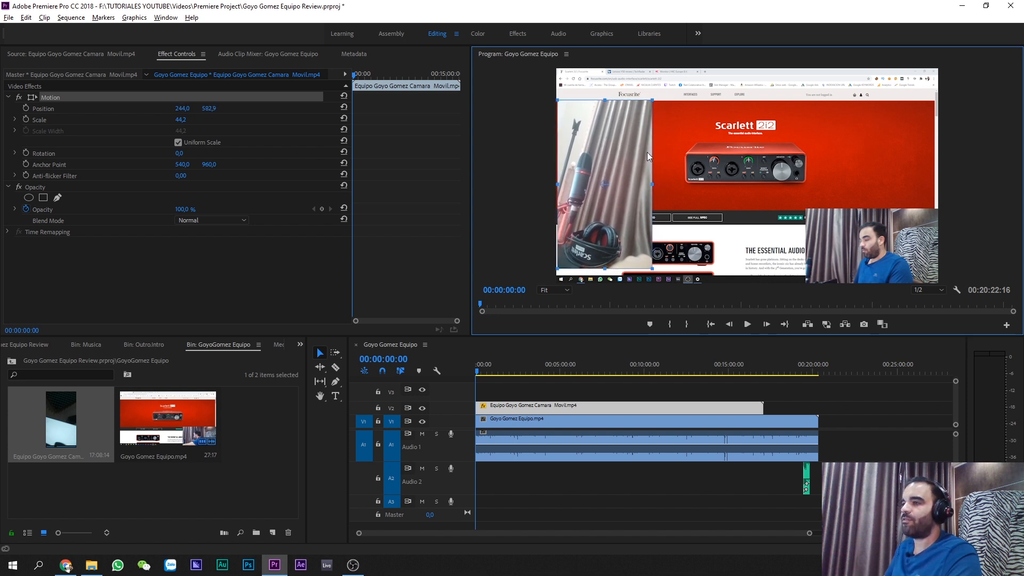
left_click_drag(626, 134, 626, 135)
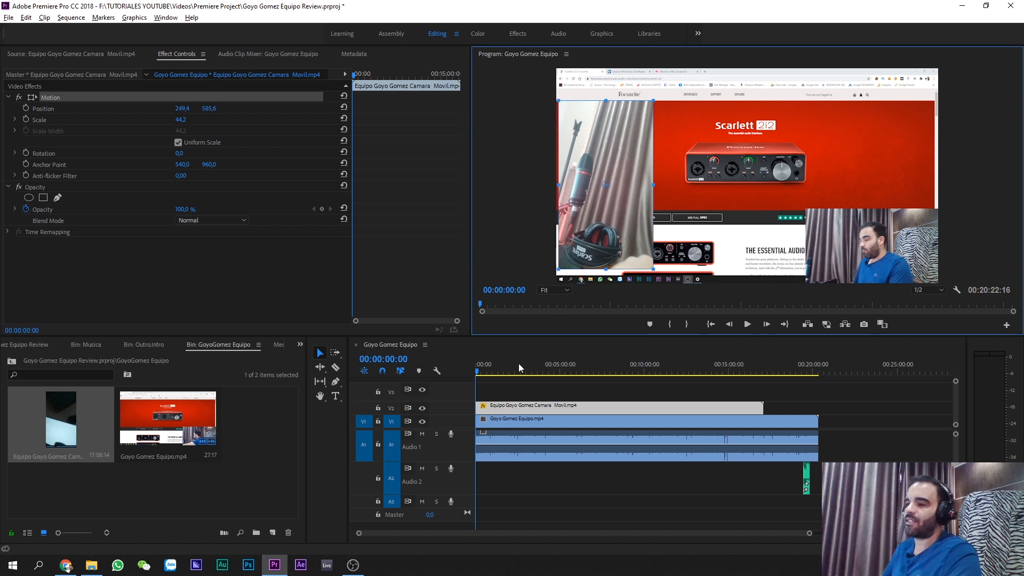
- Play through the opening and trim the start of the phone camera clip on V2 to about 00:01:10, where the equipment shots begin
key("space")
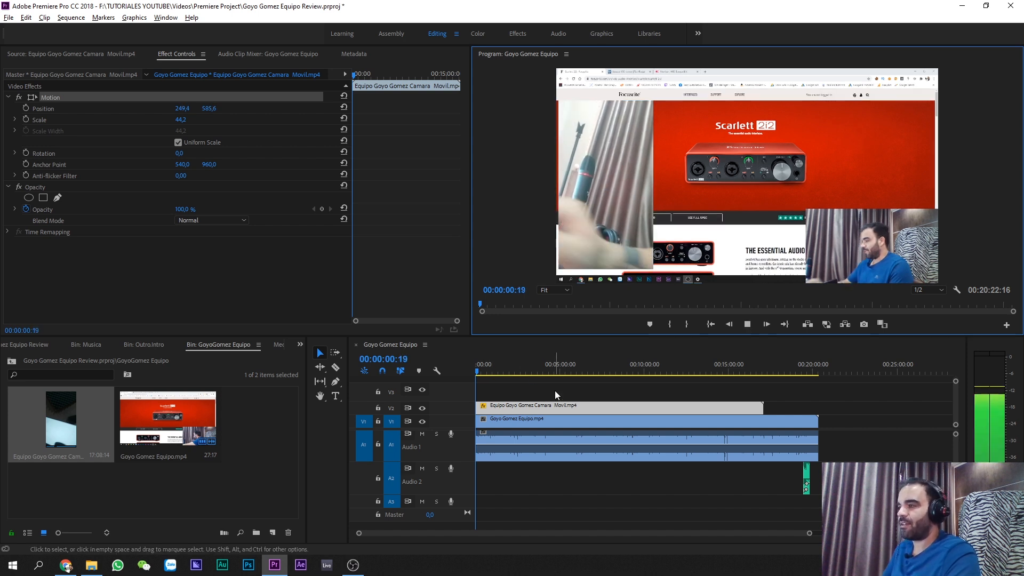
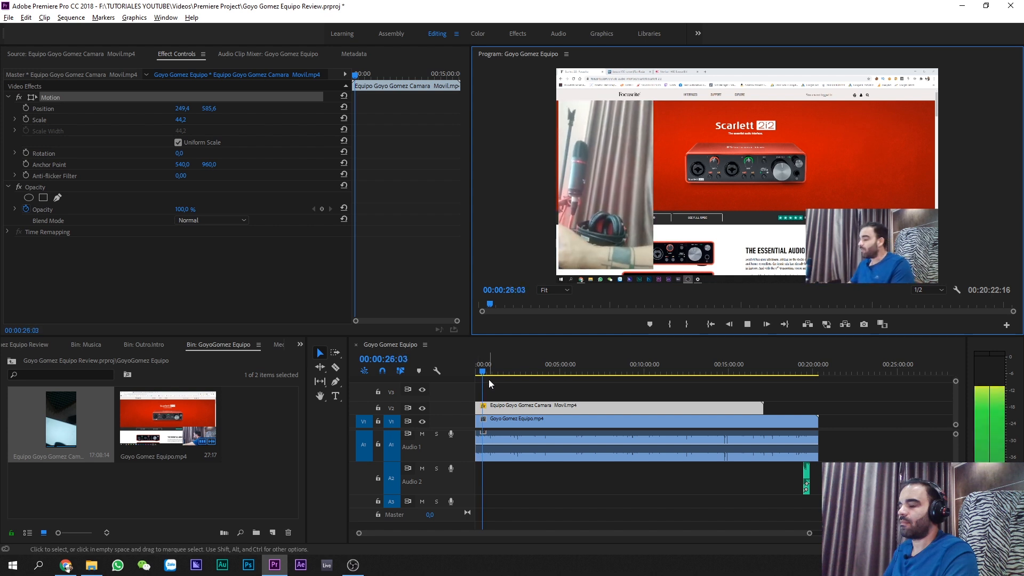
key("space")
left_click_drag(485, 372, 495, 373)
key("space")
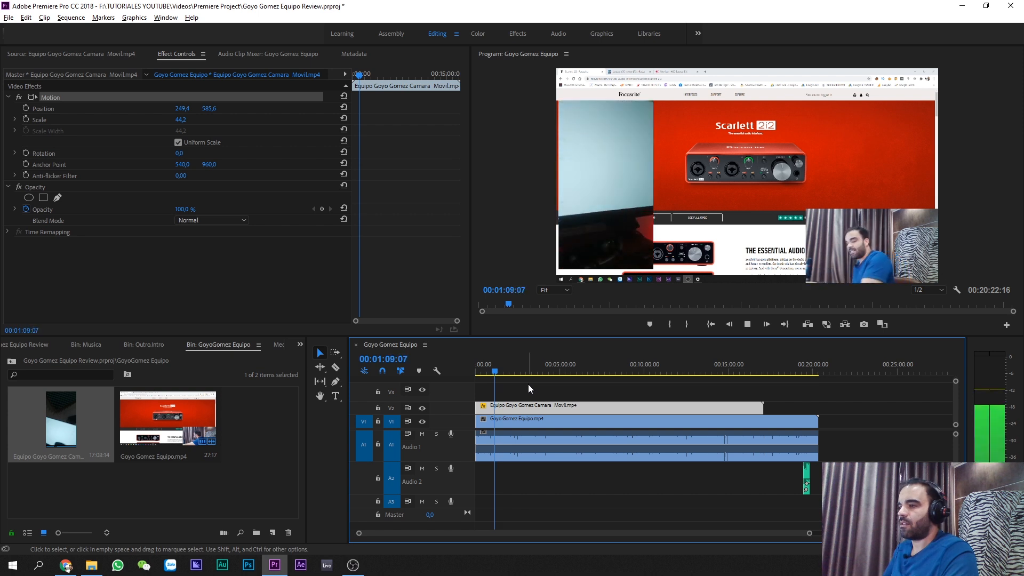
left_click(489, 375)
left_click_drag(487, 372, 495, 373)
left_click_drag(478, 408, 496, 409)
key("space")
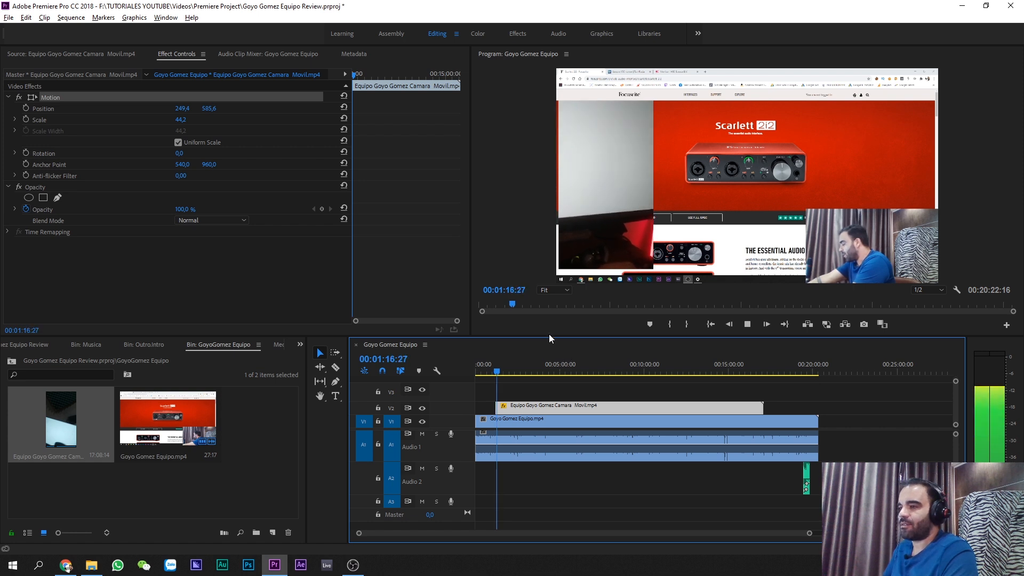
- Review the phone camera footage between about 00:01:17 and 00:02:39 to check where the picture content changes
key("space")
left_click(566, 407)
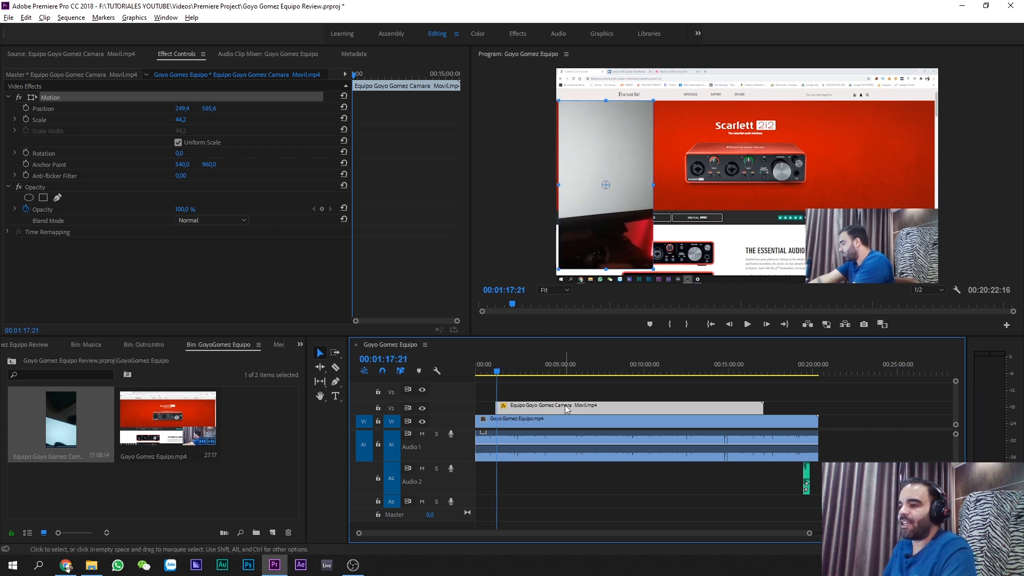
left_click_drag(495, 371, 503, 373)
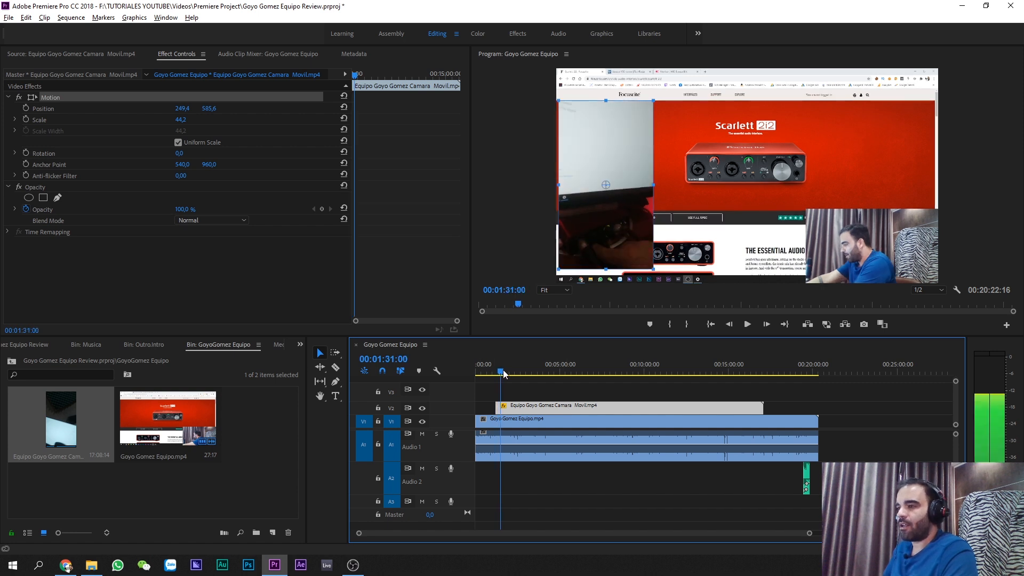
key("space")
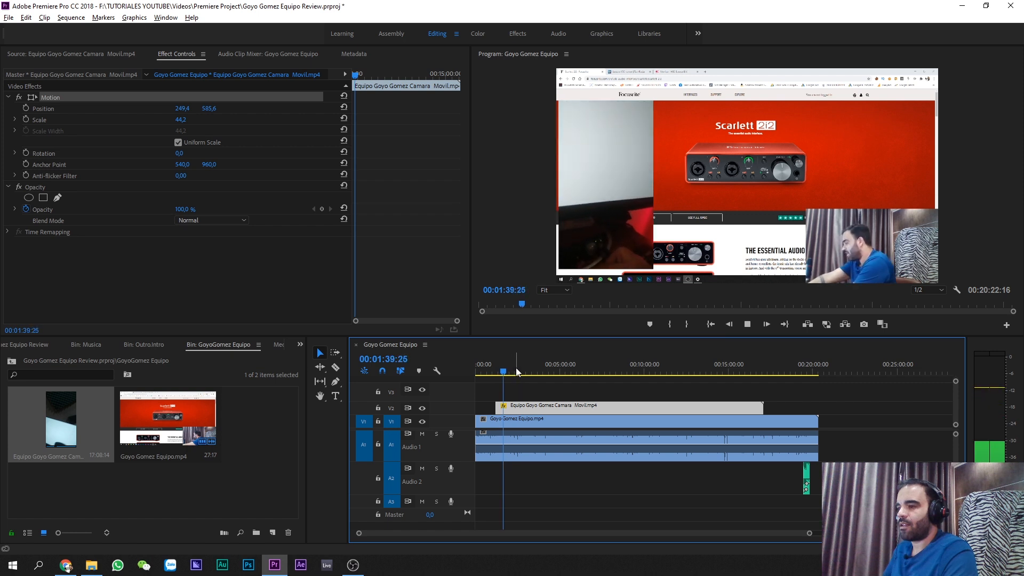
left_click(517, 374)
left_click(517, 374)
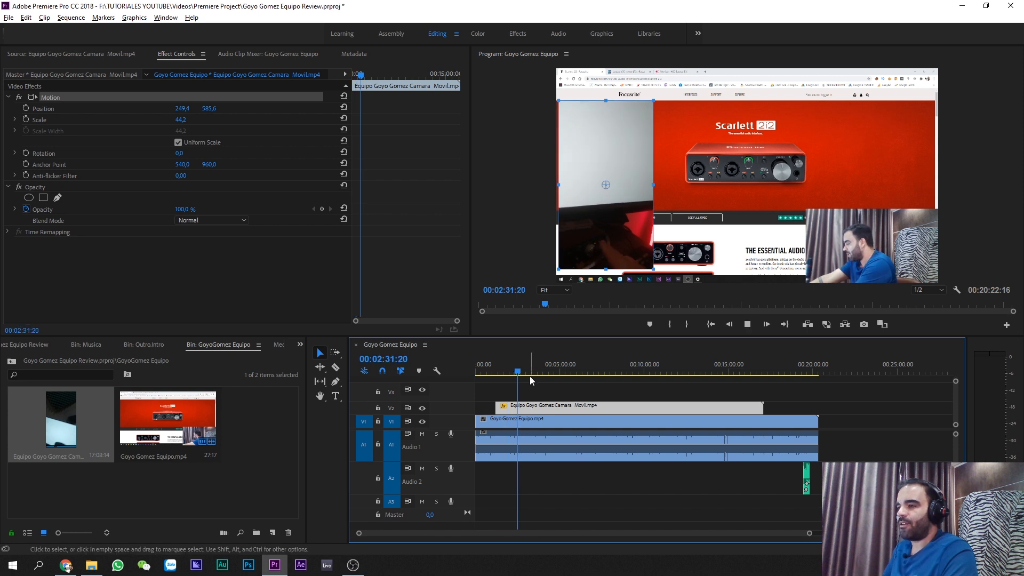
key("space")
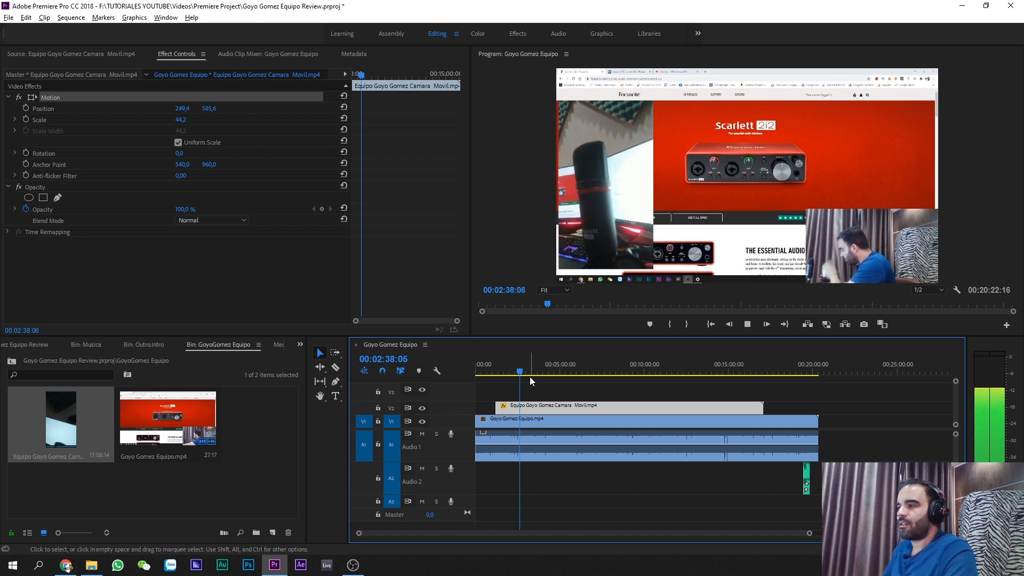
key("space")
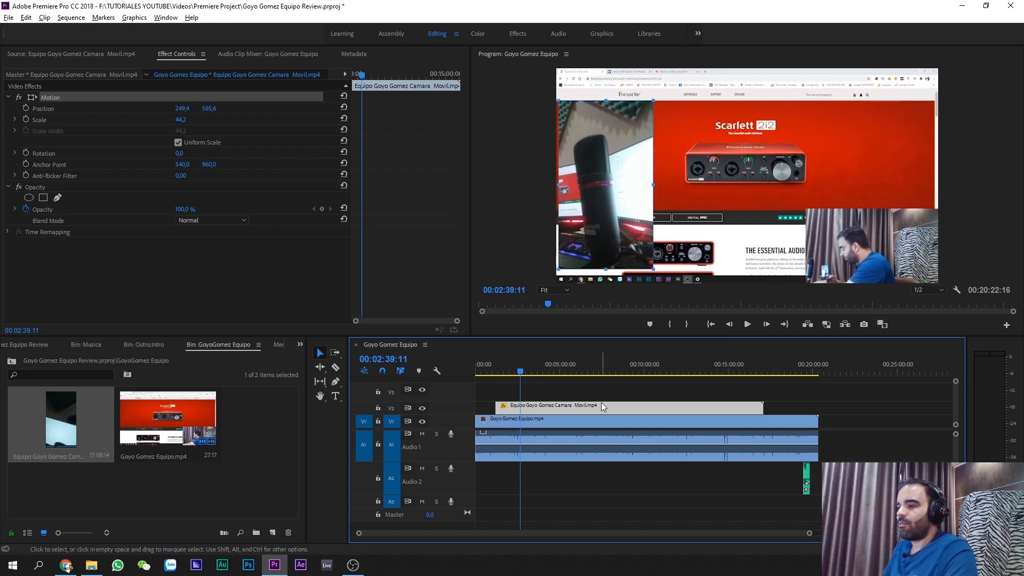
- Cut the phone camera clip on V2 at 00:01:59:13 and select the short piece before the cut
left_click(500, 373)
left_click_drag(500, 373, 500, 408)
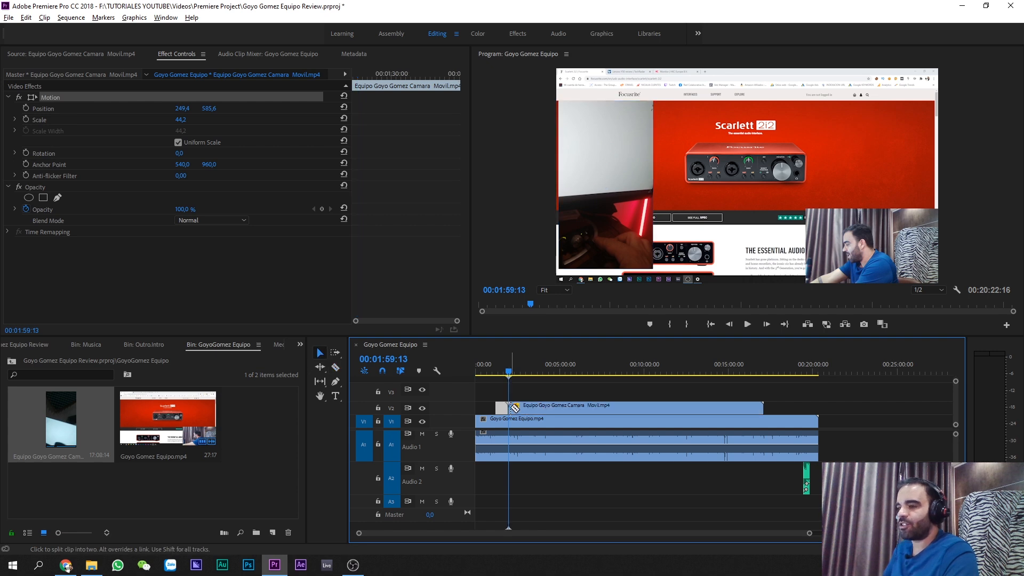
left_click(501, 408)
left_click(503, 410)
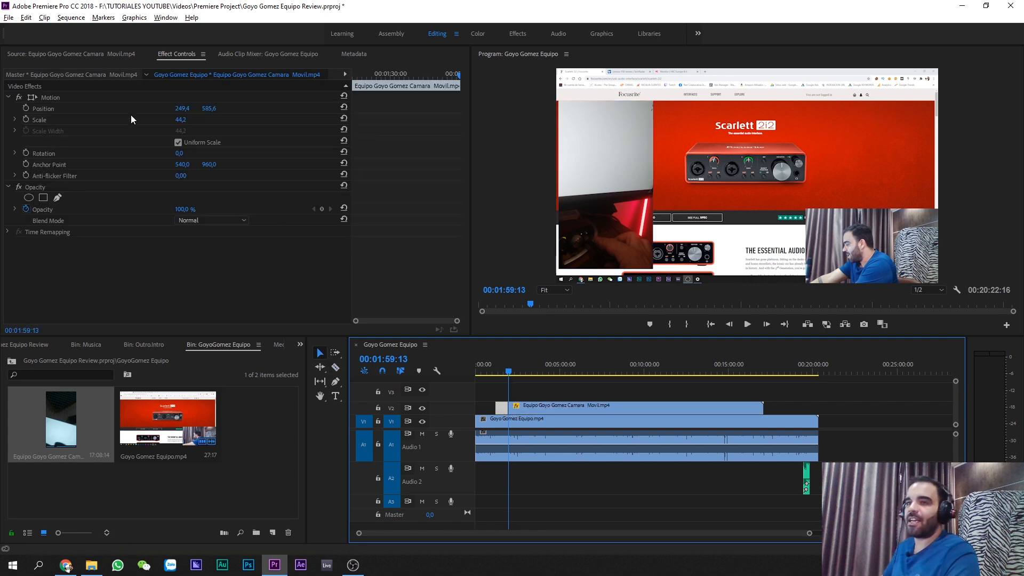
- Open Lumetri Color and raise the exposure of the short first phone camera piece to 3.0
left_click(163, 21)
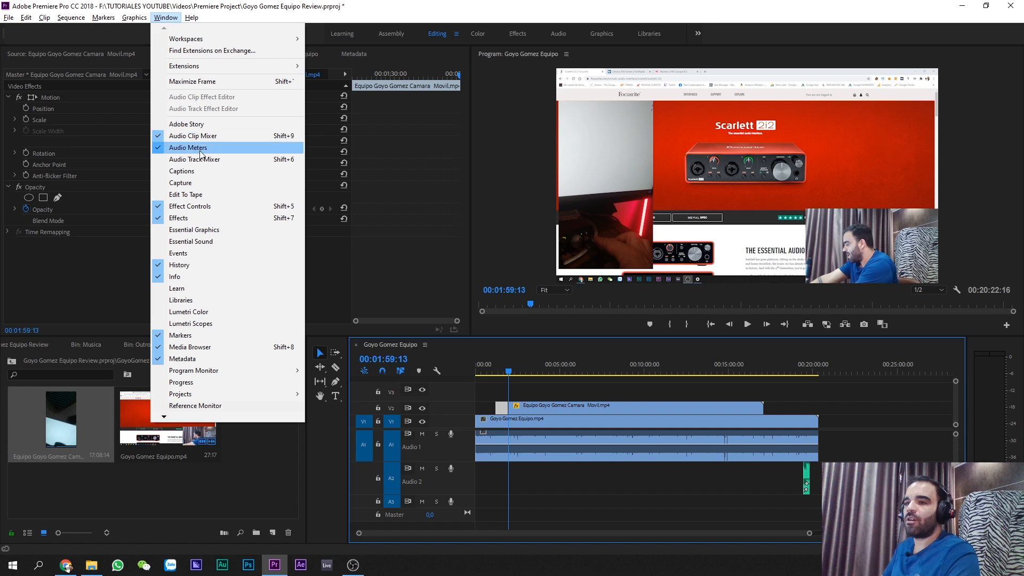
left_click(187, 307)
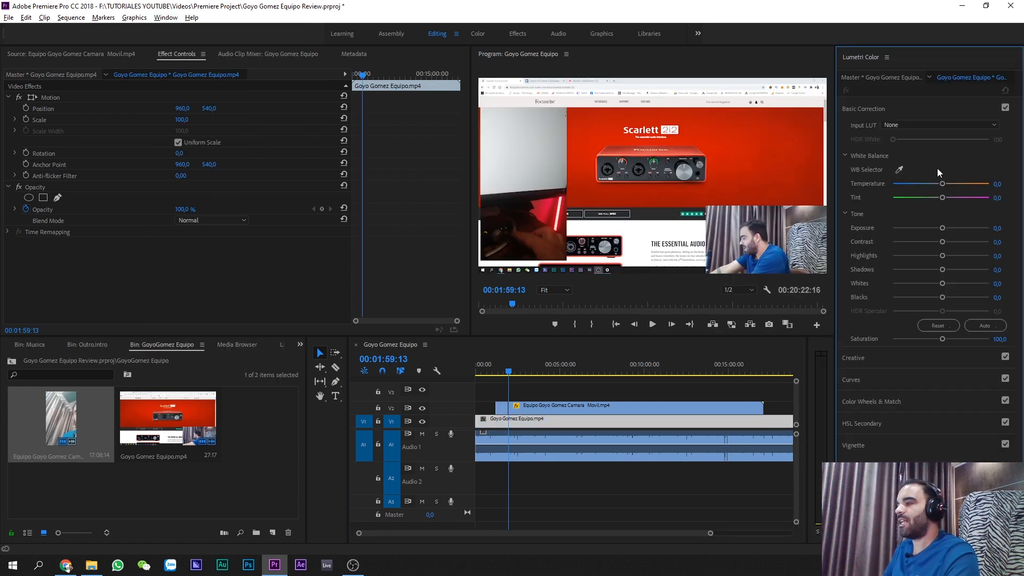
left_click(501, 408)
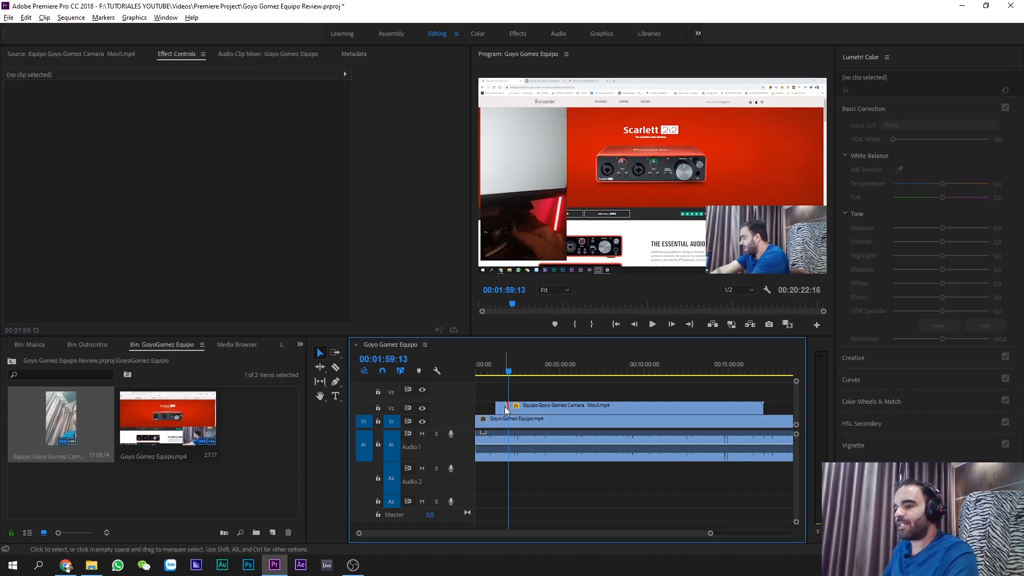
left_click_drag(510, 376, 506, 374)
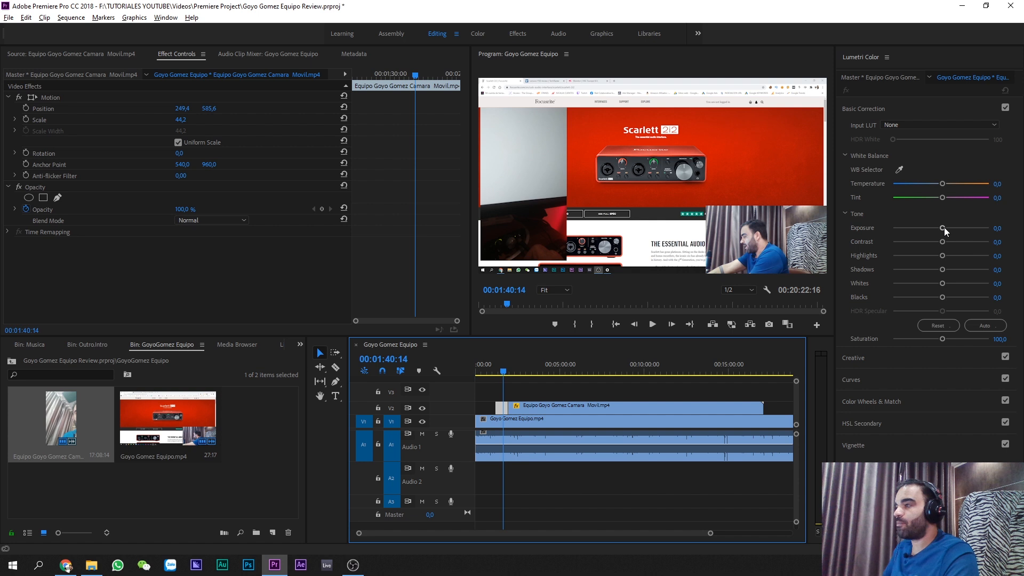
left_click_drag(944, 227, 944, 228)
mouse_move(950, 228)
left_mouse_down()
mouse_move(977, 228)
mouse_move(968, 225)
left_mouse_up()
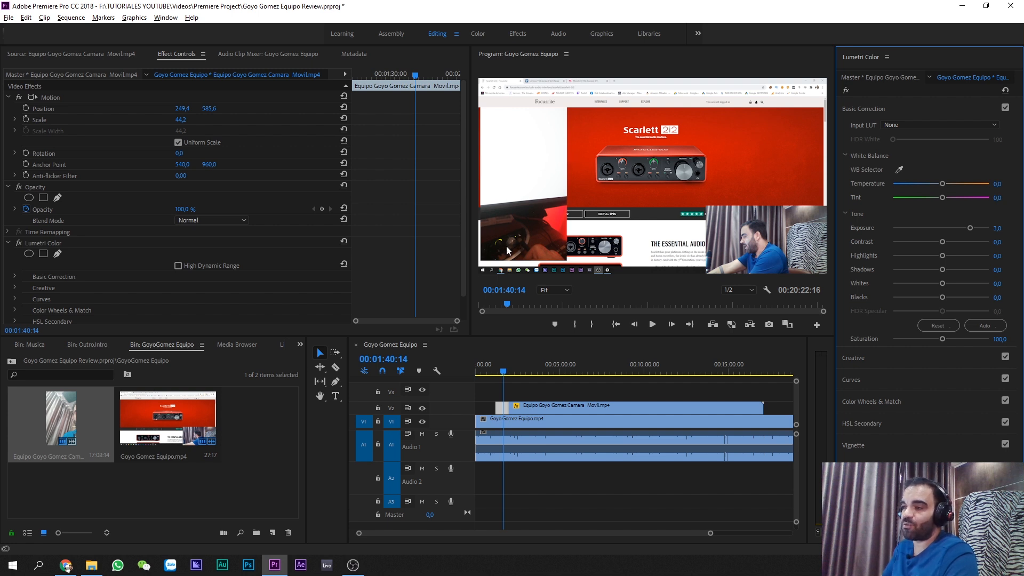
- Apply Lumetri's automatic tone correction to the longer phone camera piece, using the frame at 00:02:34:03
left_click(517, 372)
key("space")
left_click(586, 405)
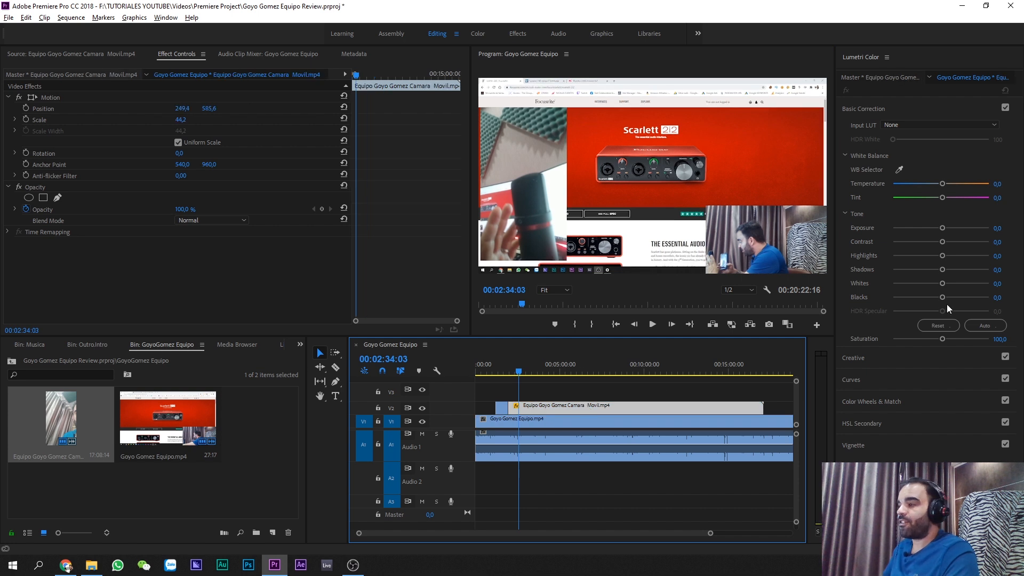
left_click(977, 325)
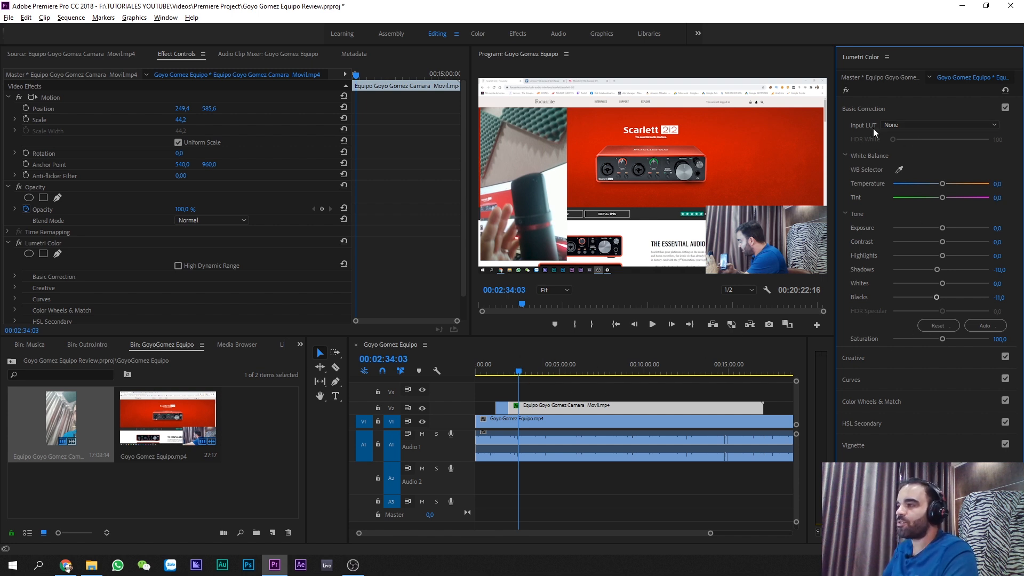
left_click(918, 125)
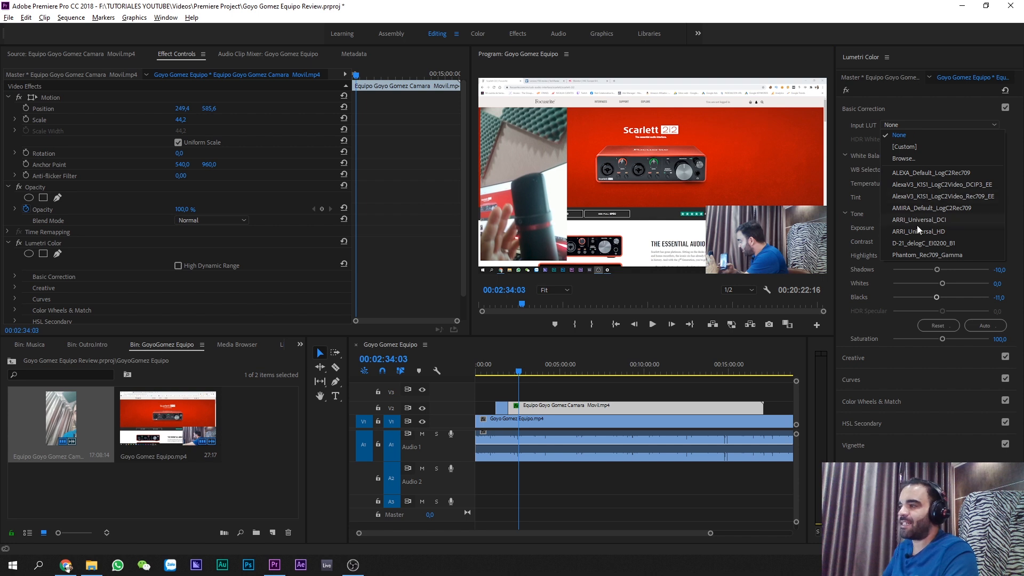
left_click(902, 115)
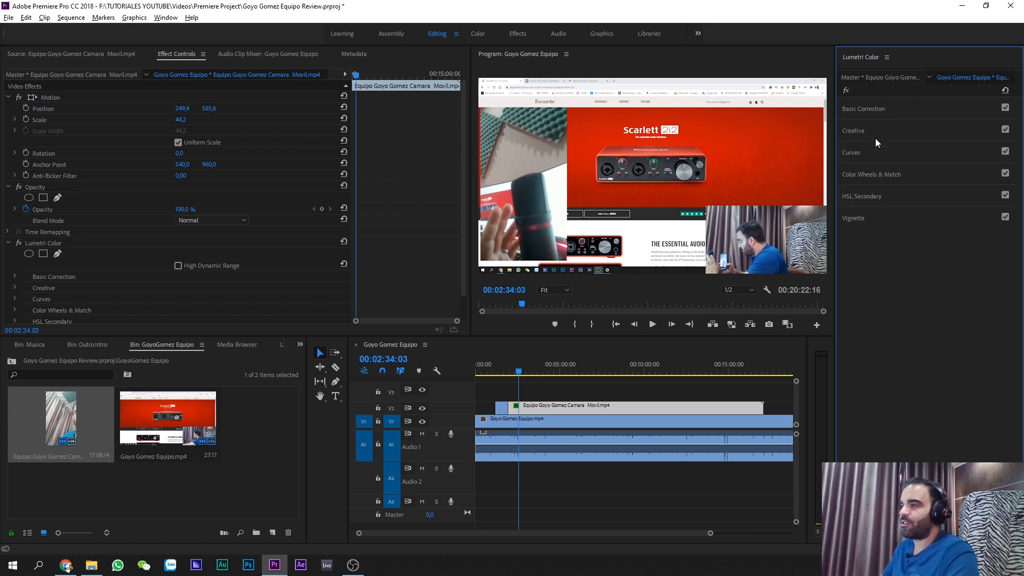
- Play through the end of the phone camera footage and trim the V2 clip's end to 00:16:53:26
left_click_drag(518, 371, 745, 387)
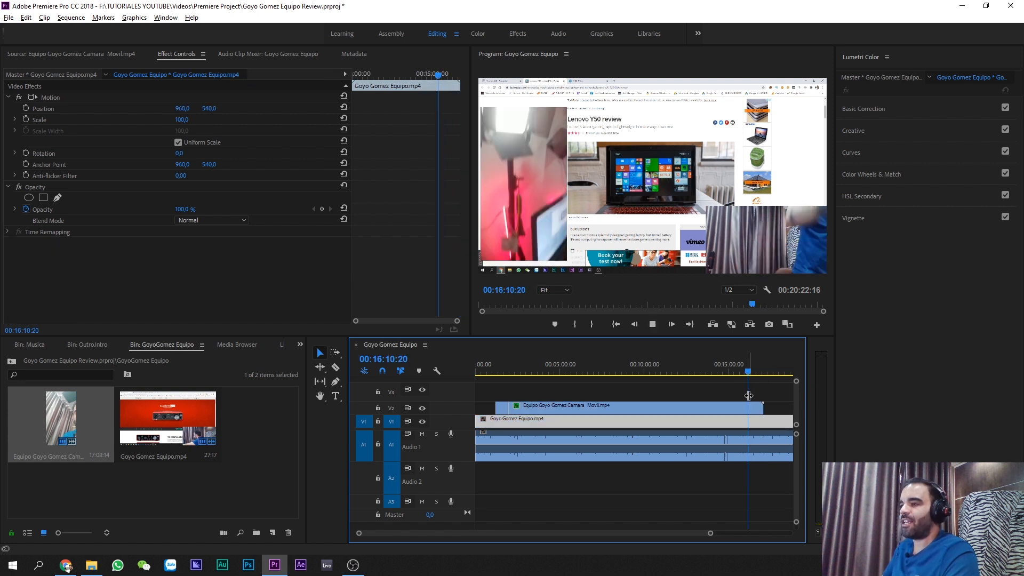
key("space")
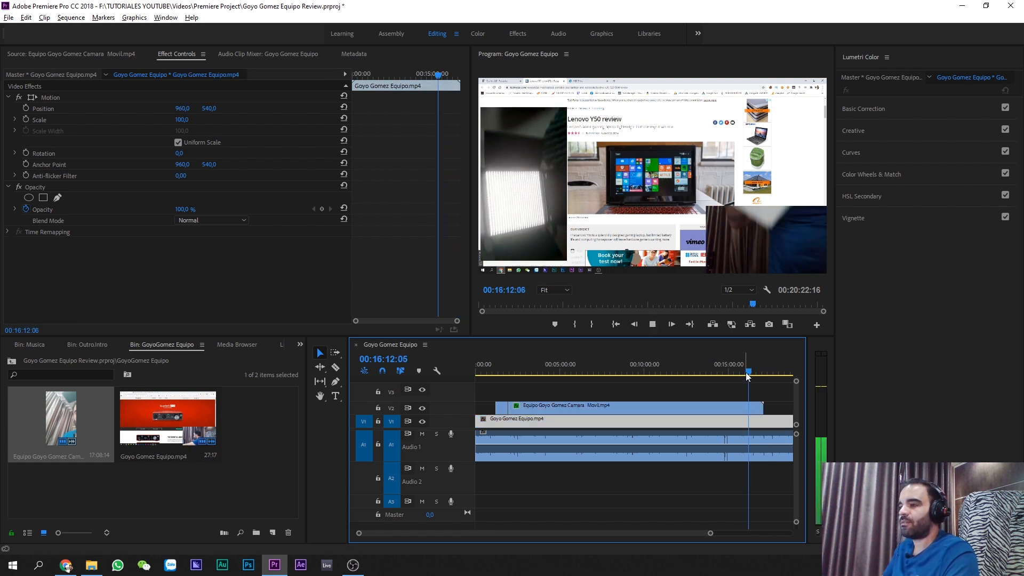
left_click(756, 373)
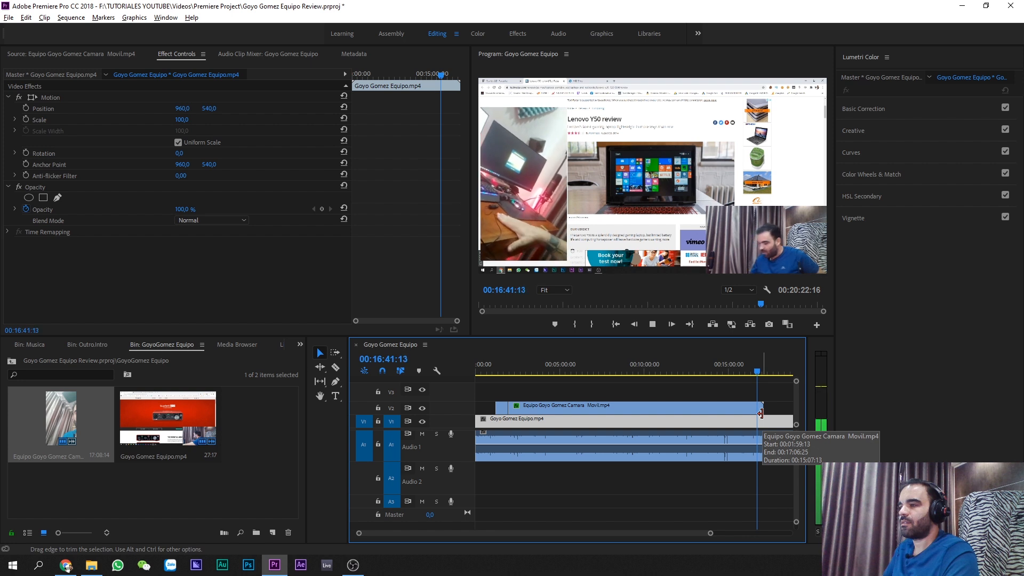
scroll(772, 406, "up", 3)
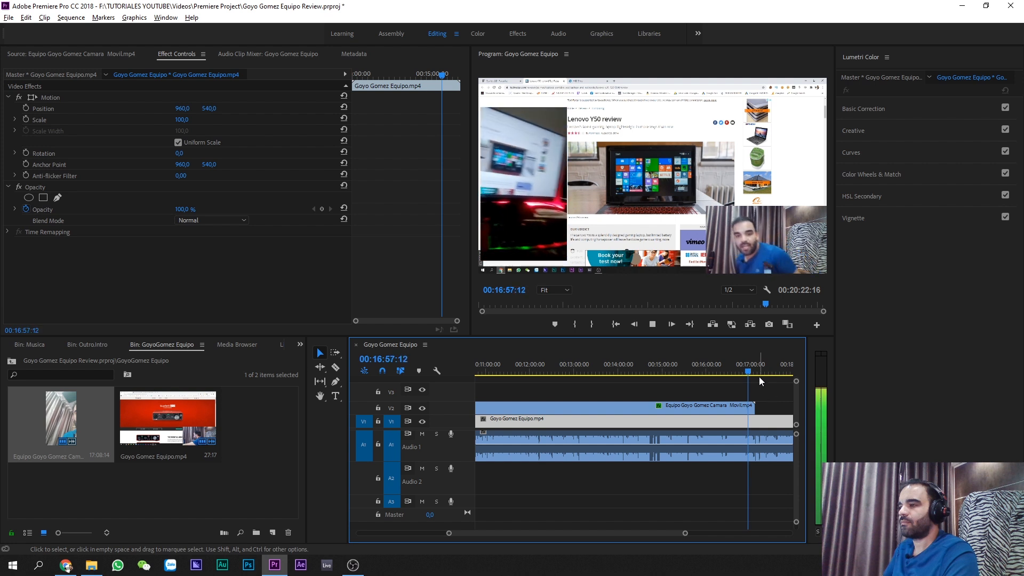
key("space")
key("space")
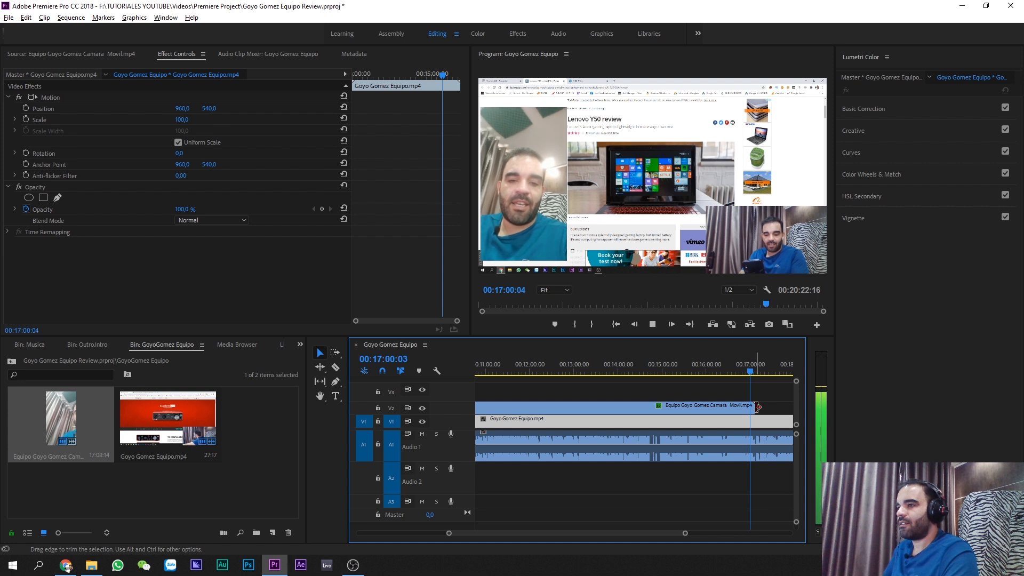
left_click_drag(749, 370, 741, 372)
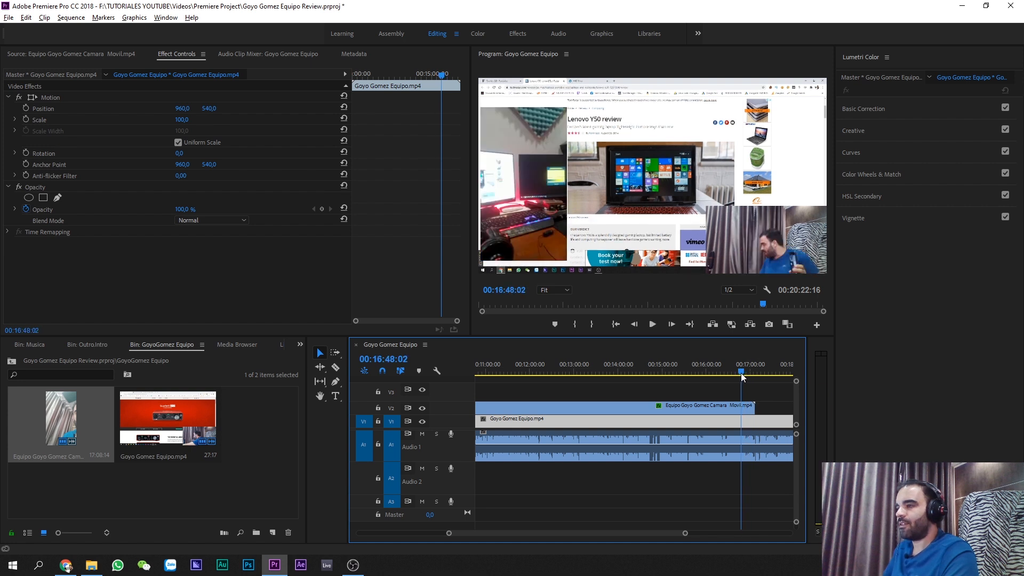
key("space")
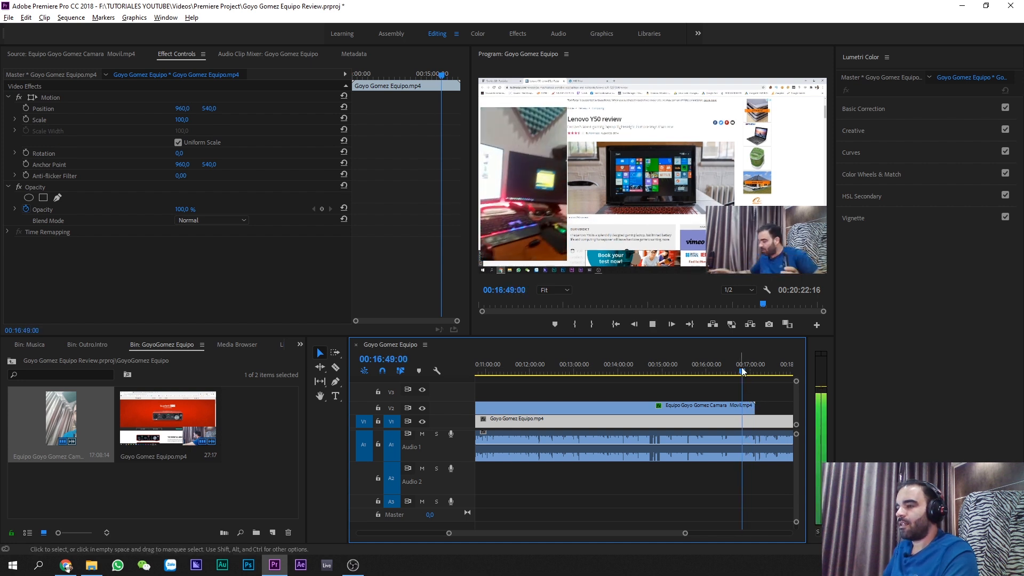
left_click(749, 406)
left_click_drag(748, 407, 741, 407)
key("minus")
key("minus")
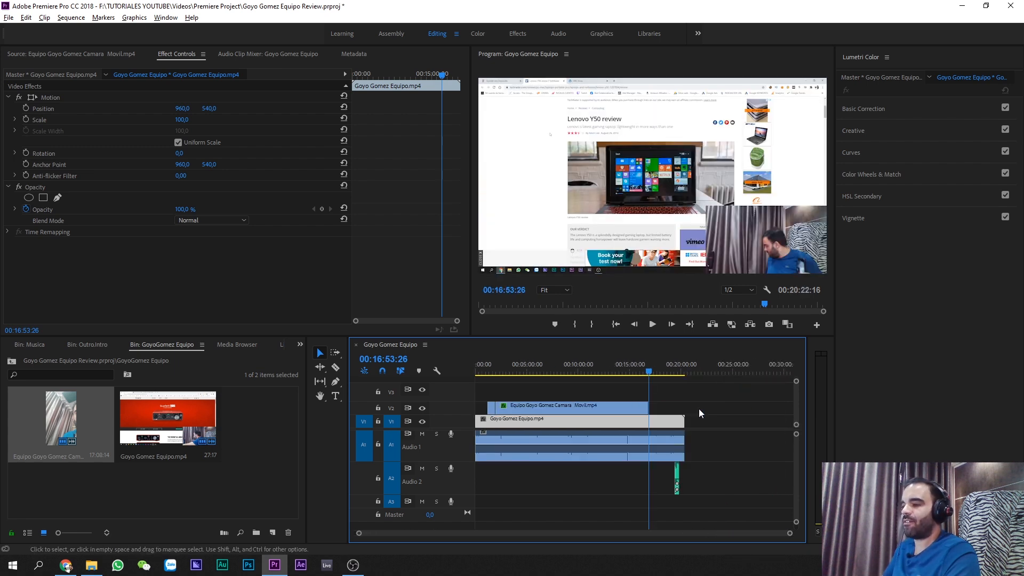
- Check the phone camera footage around 00:16:05 and 00:16:25, and save the project
left_click(642, 369)
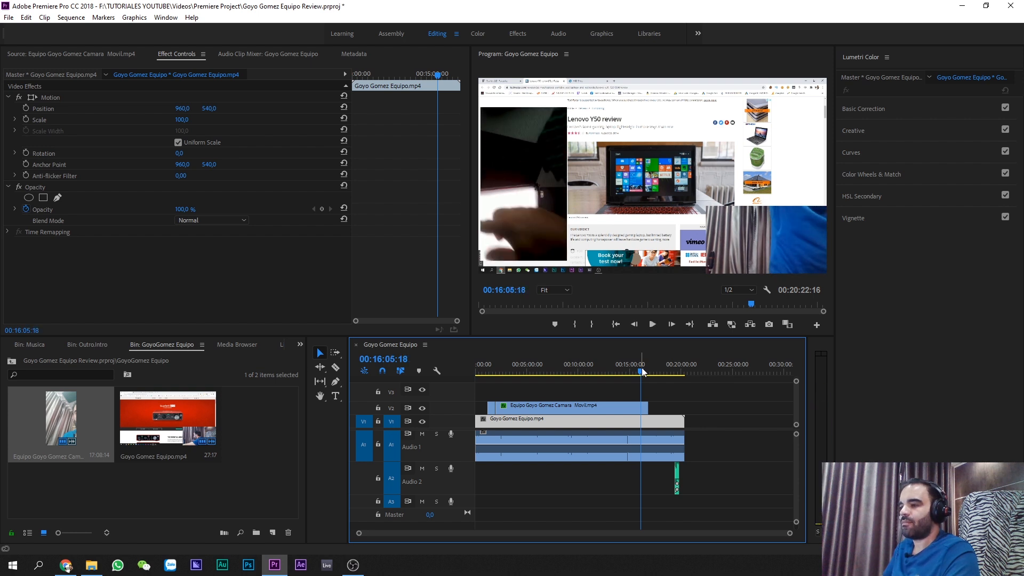
left_click(644, 372)
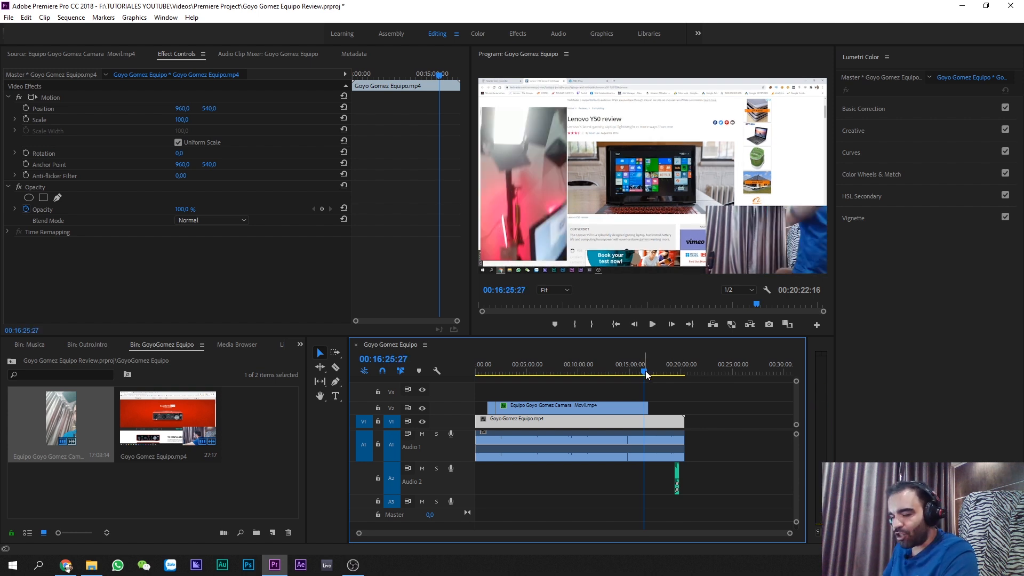
key("ctrl+s")
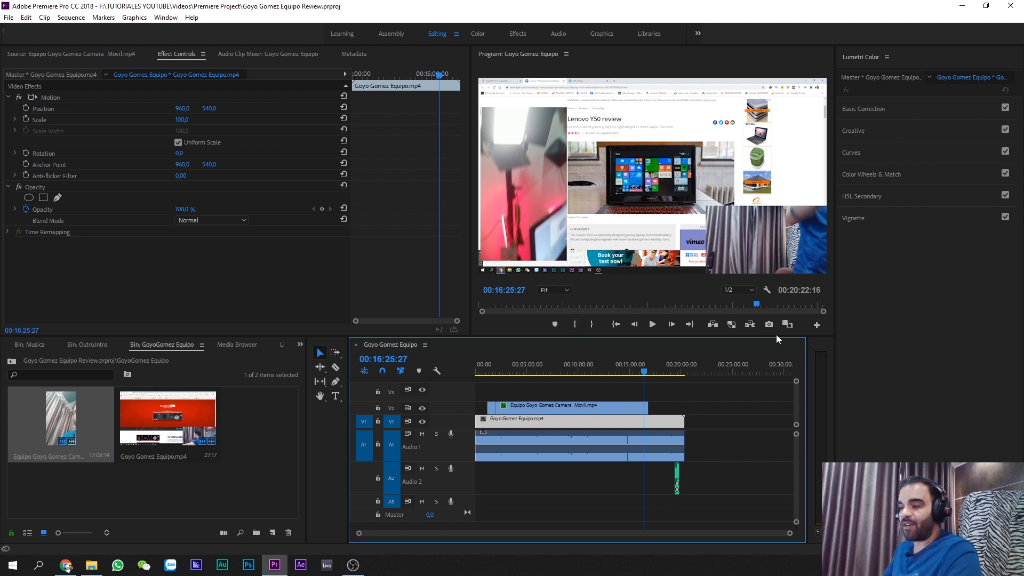
- Mark the whole sequence from 00:00:00:00 to 00:20:22:15 as the in-to-out range and save the project
left_click(689, 324)
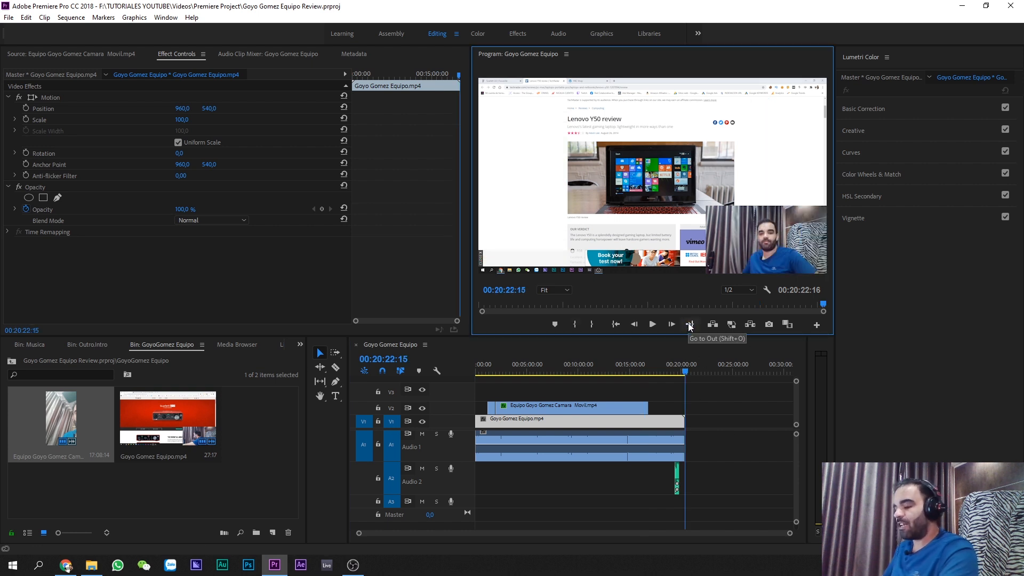
left_click(616, 324)
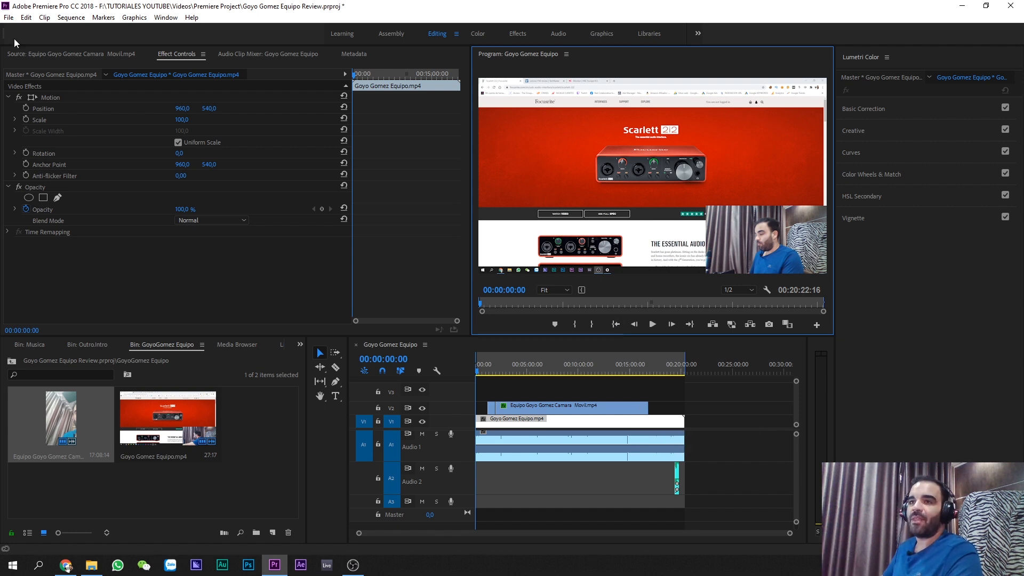
key("ctrl+s")
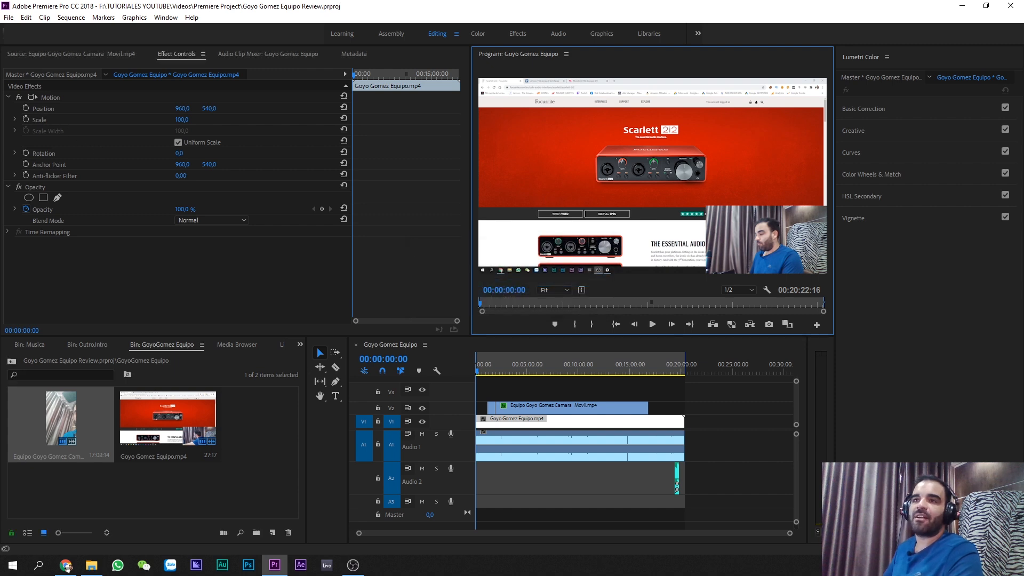
- Open the media export settings for the sequence and choose the YouTube 1080p HD preset for the H.264 format
left_click(8, 19)
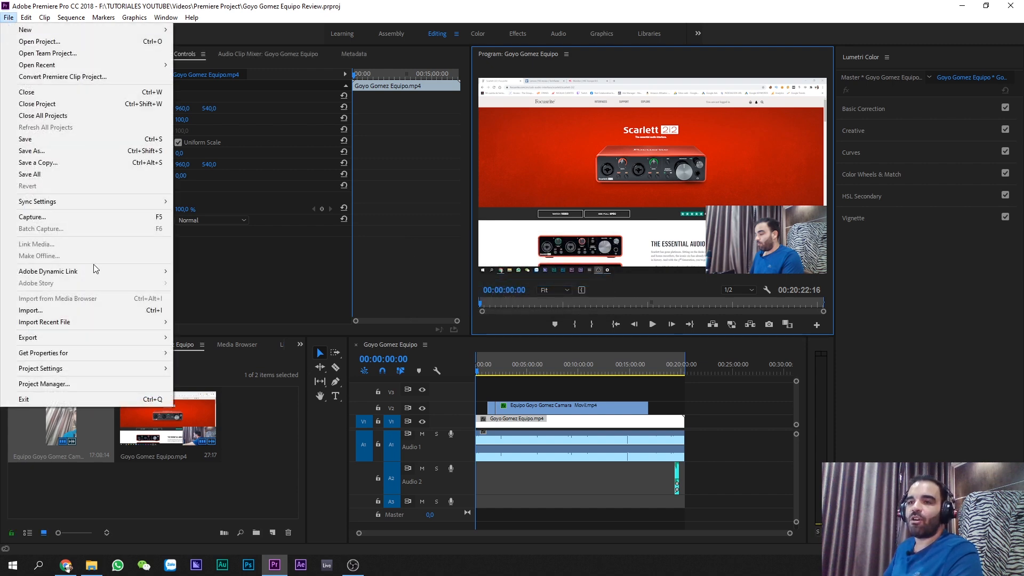
mouse_move(80, 337)
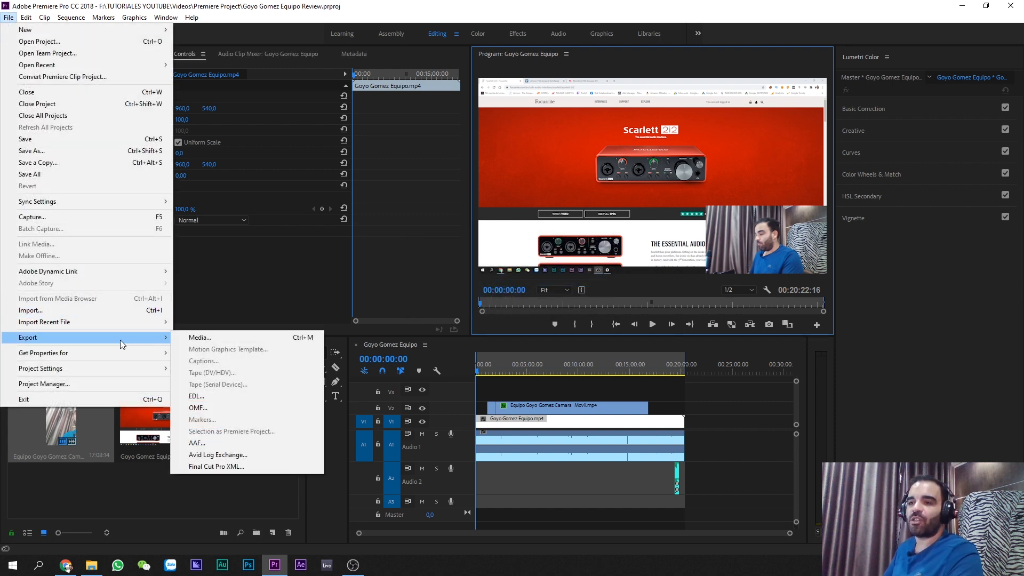
left_click(230, 340)
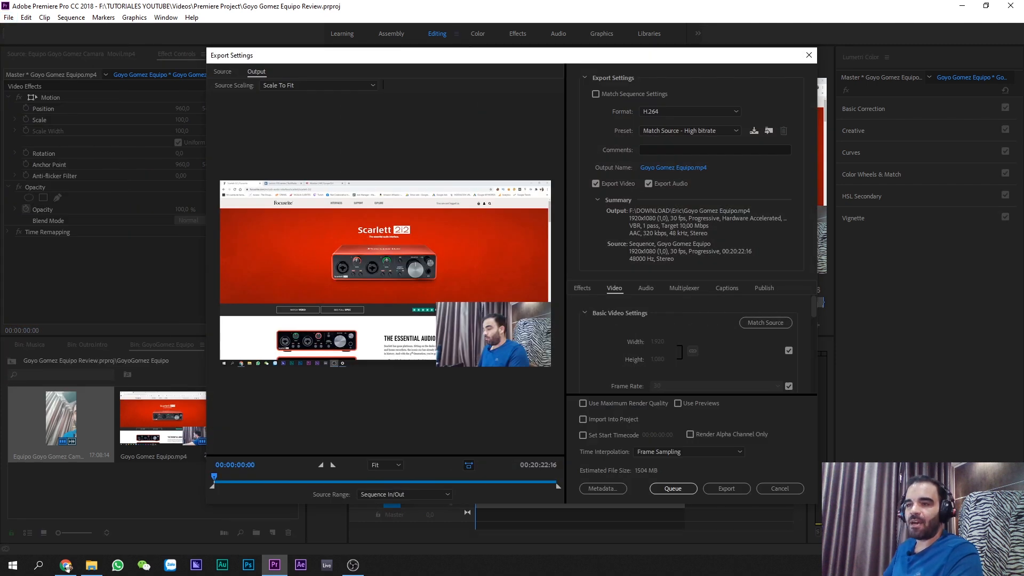
mouse_move(356, 63)
left_mouse_down()
mouse_move(402, 94)
mouse_move(369, 77)
left_mouse_up()
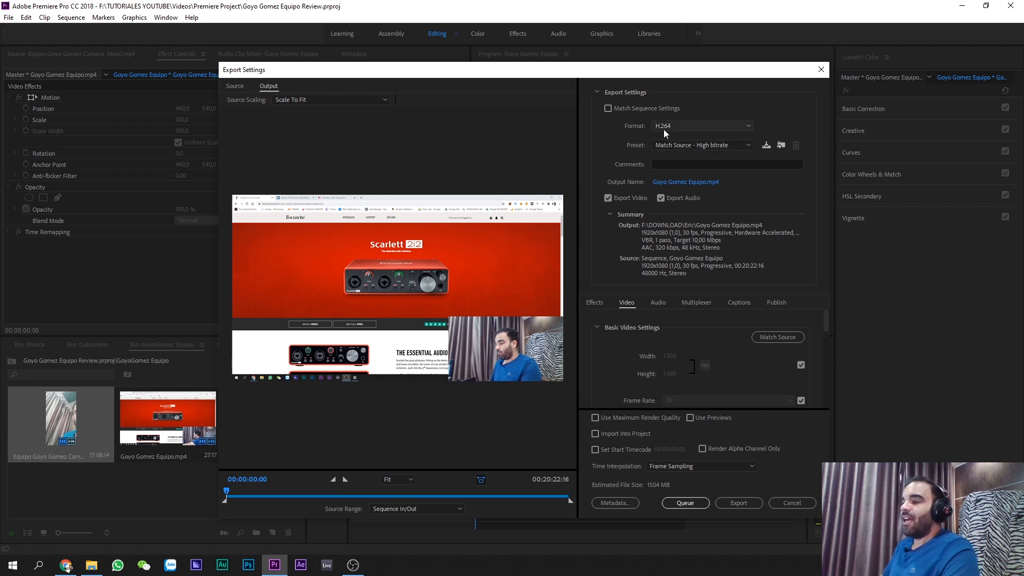
left_click(727, 145)
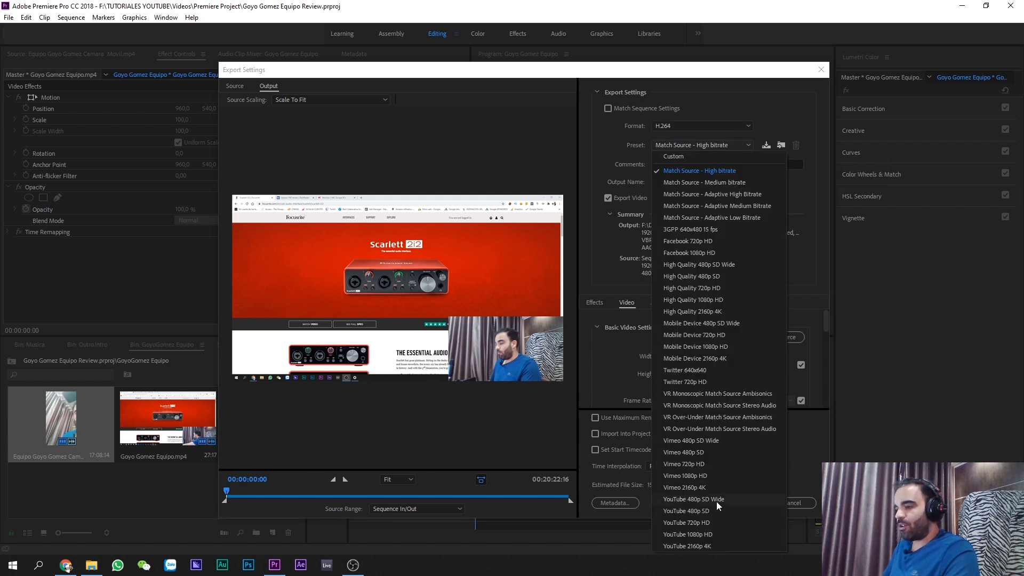
left_click(692, 534)
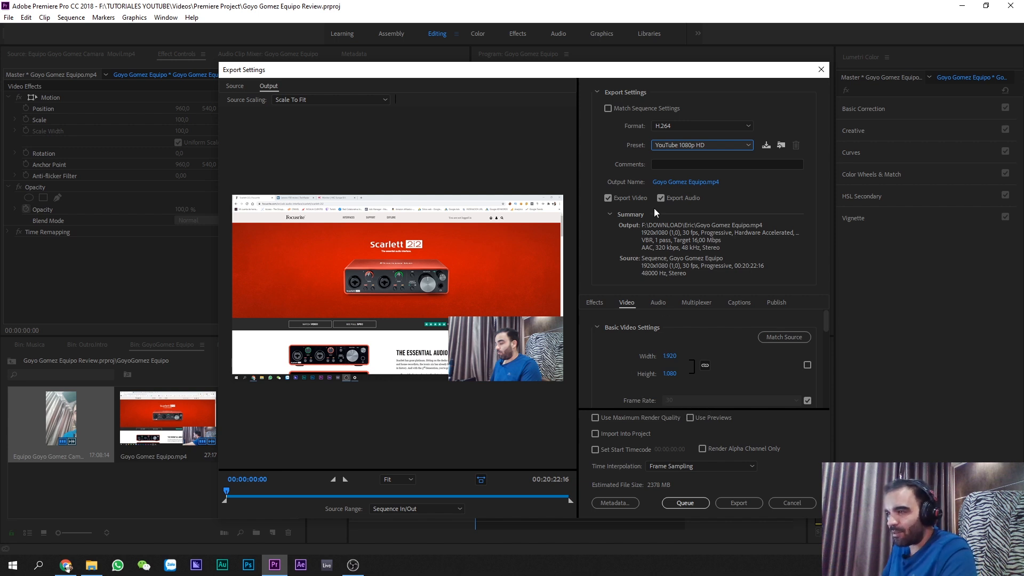
- Open the output file's save dialog and browse to the folder TUTORIALES YOUTUBE\Videos\Renders on drive F
left_click(680, 184)
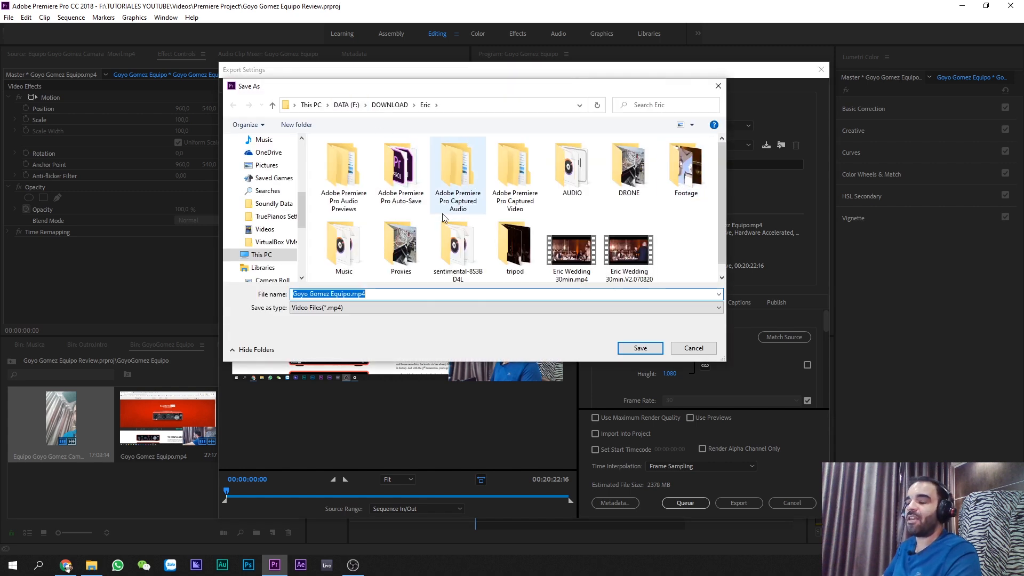
left_click(357, 106)
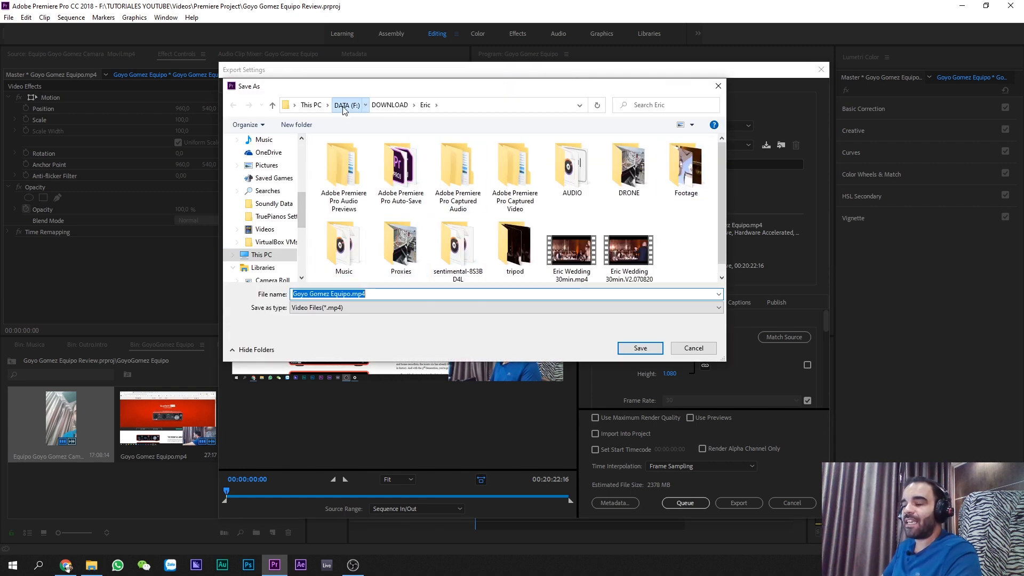
scroll(366, 278, "down", 1)
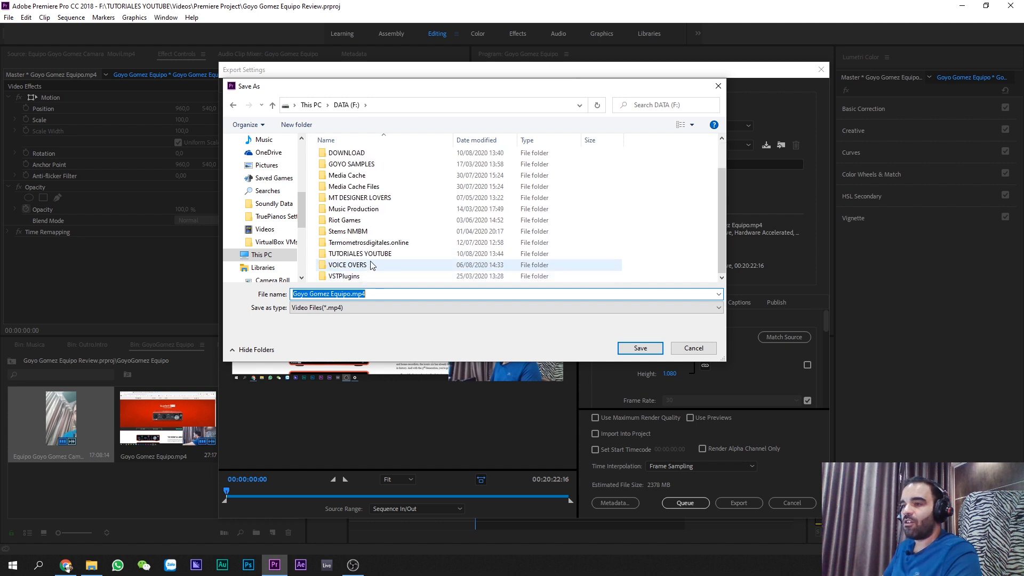
double_click(362, 254)
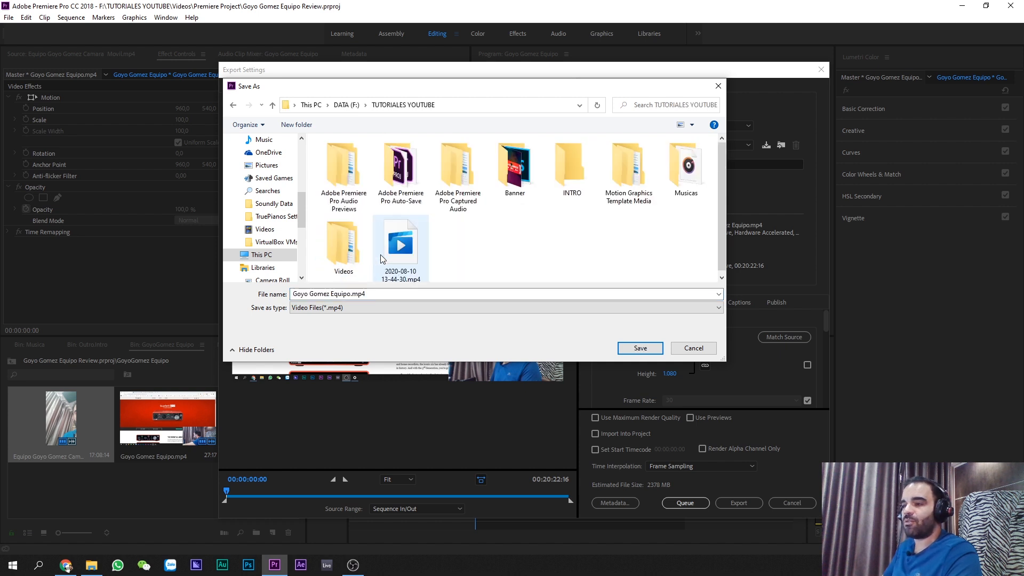
double_click(342, 241)
left_click(335, 202)
double_click(334, 205)
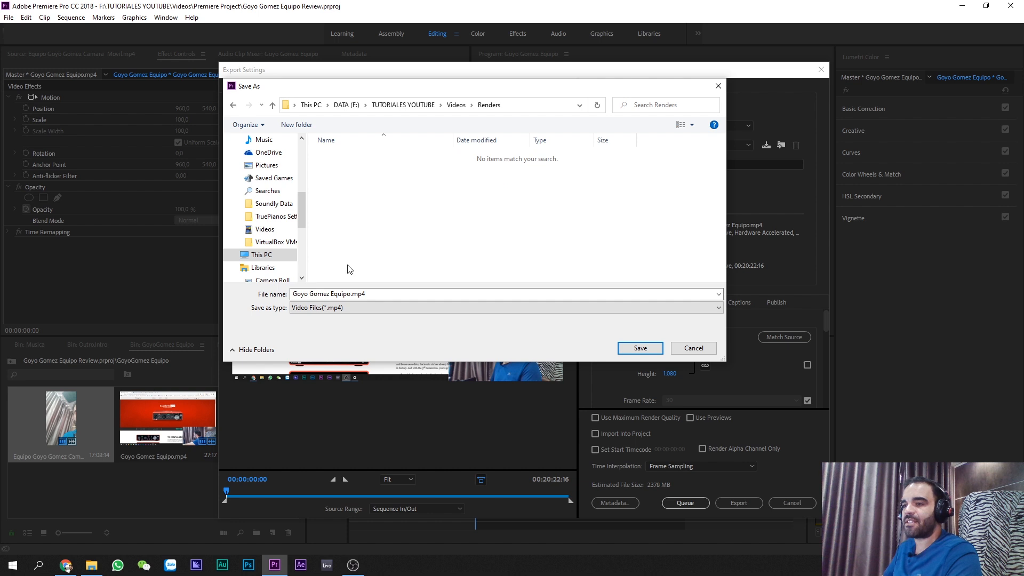
- Add "Review" to the end of the output file name before the .mp4 extension and save the output location
left_click(349, 293)
left_click(349, 294)
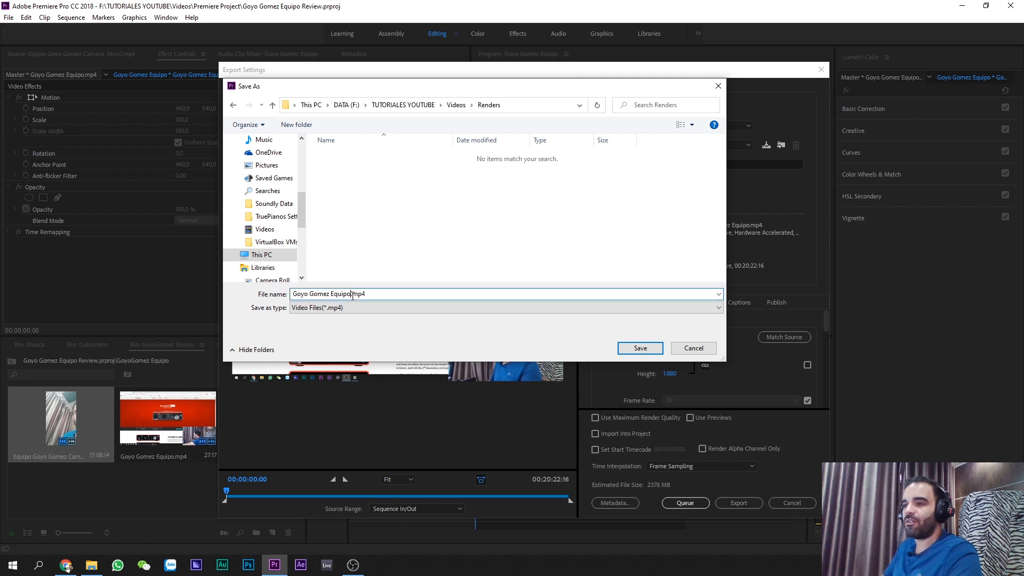
type("Reviu")
key("BackSpace")
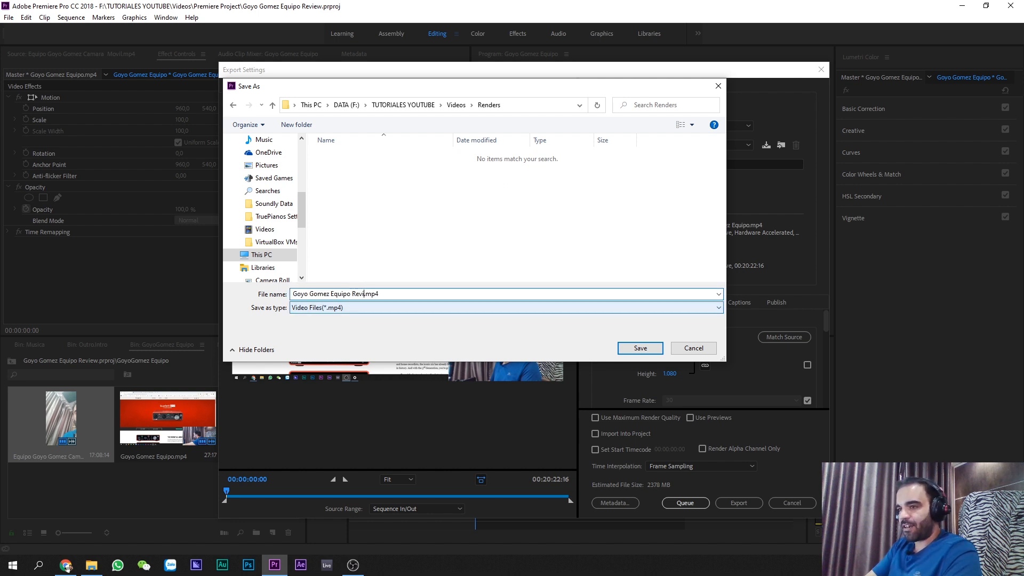
type("ew")
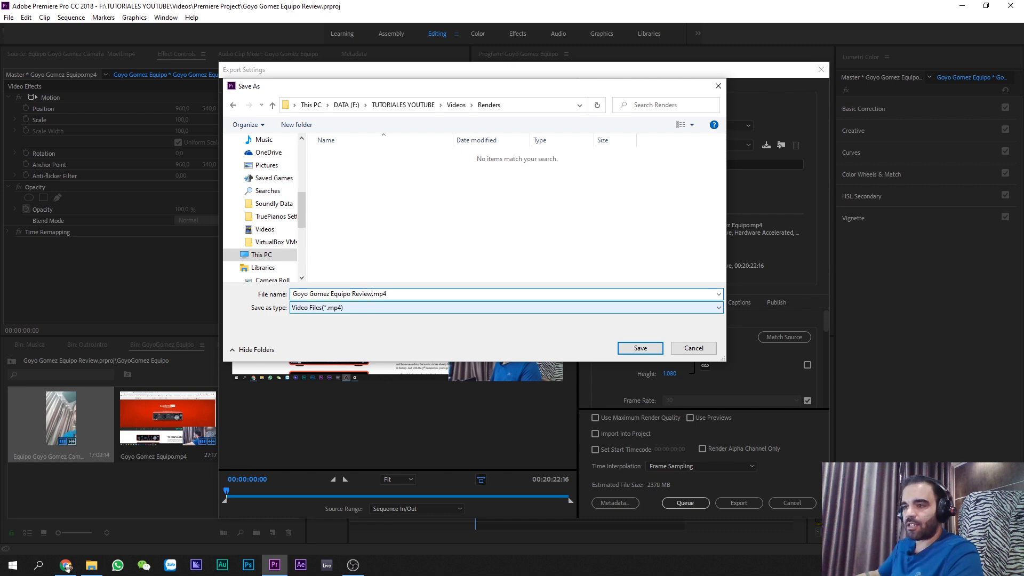
left_click(640, 349)
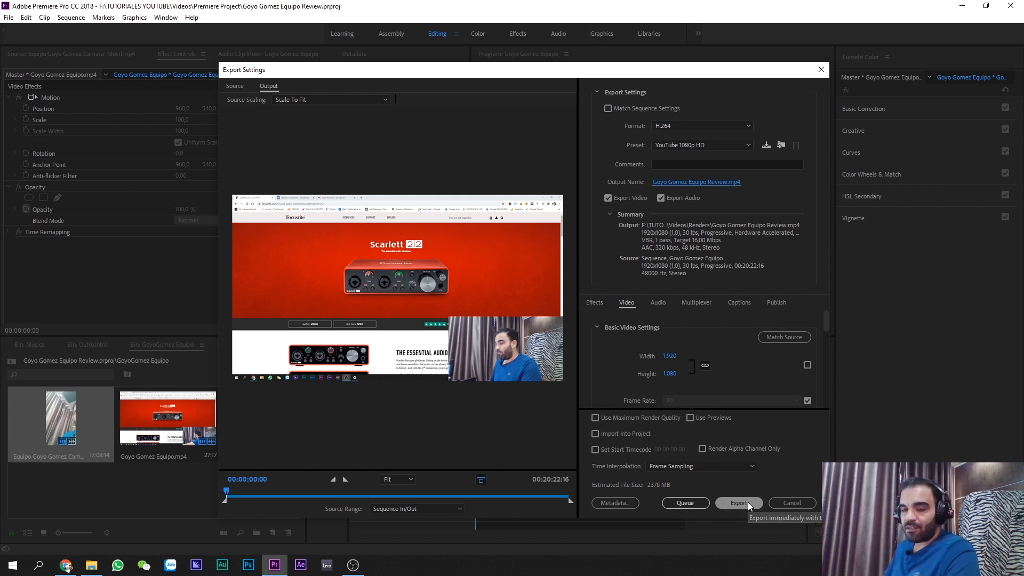
- Send the export to the Adobe Media Encoder queue and start encoding it
left_click(682, 506)
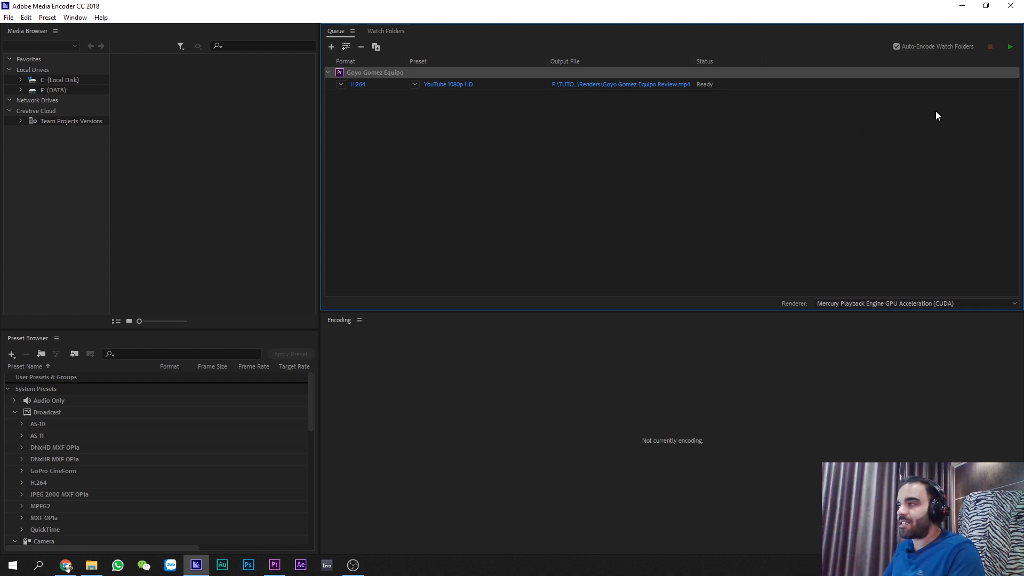
left_click(1010, 47)
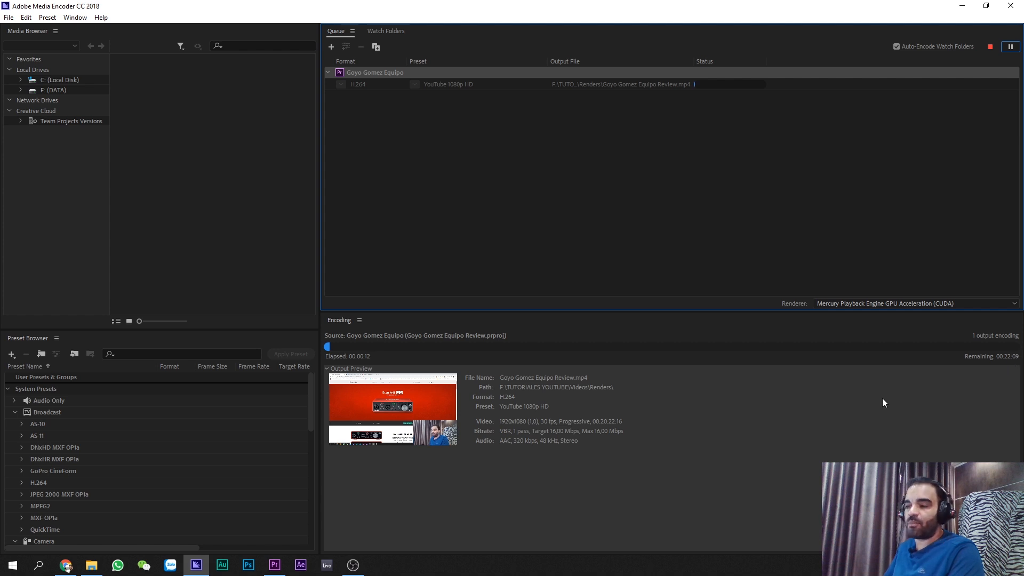
- Minimize the Media Encoder window to return to Premiere Pro and clear the selection in the project bin
left_click_drag(422, 11, 498, 116)
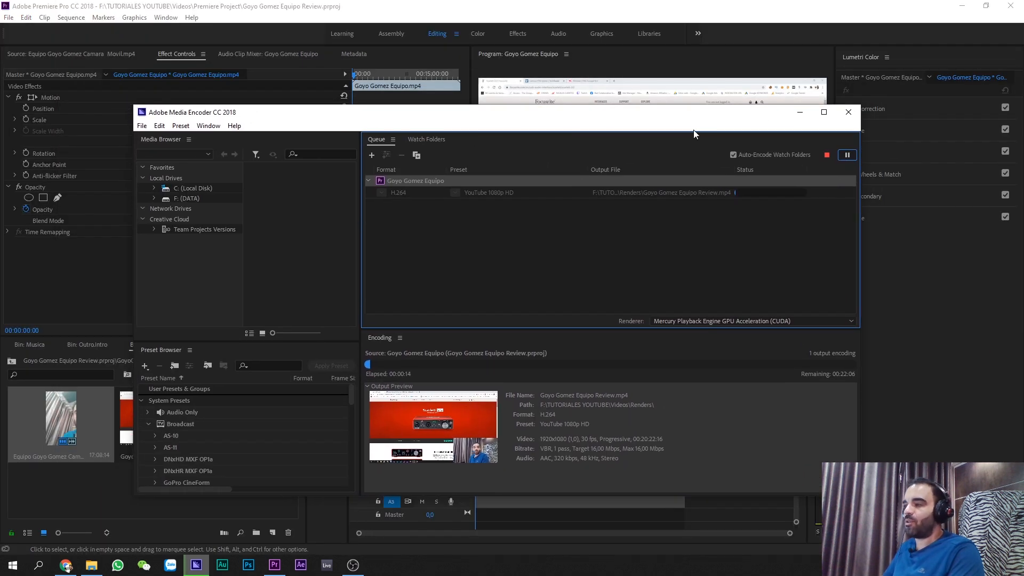
left_click(799, 112)
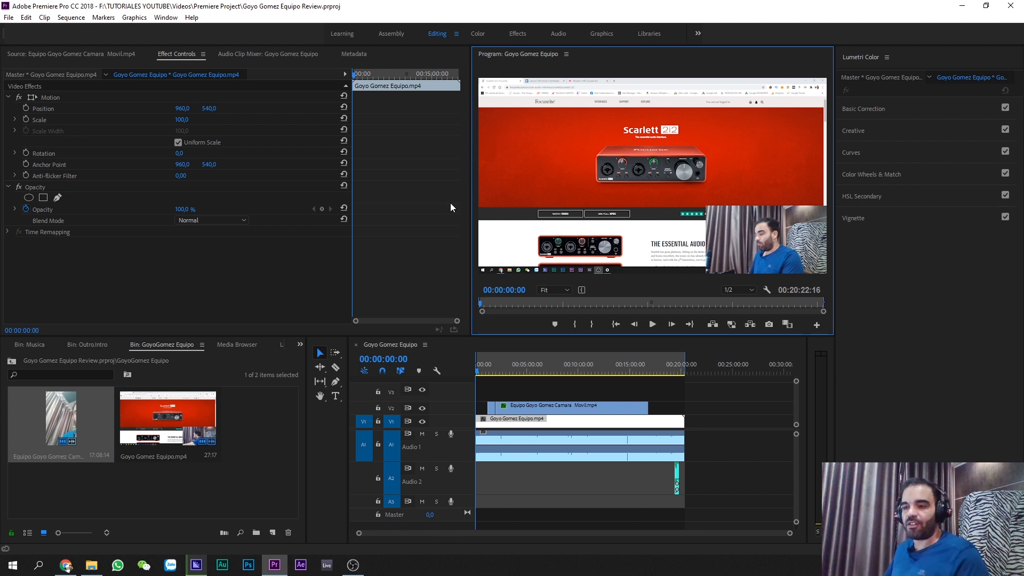
left_click(293, 423)
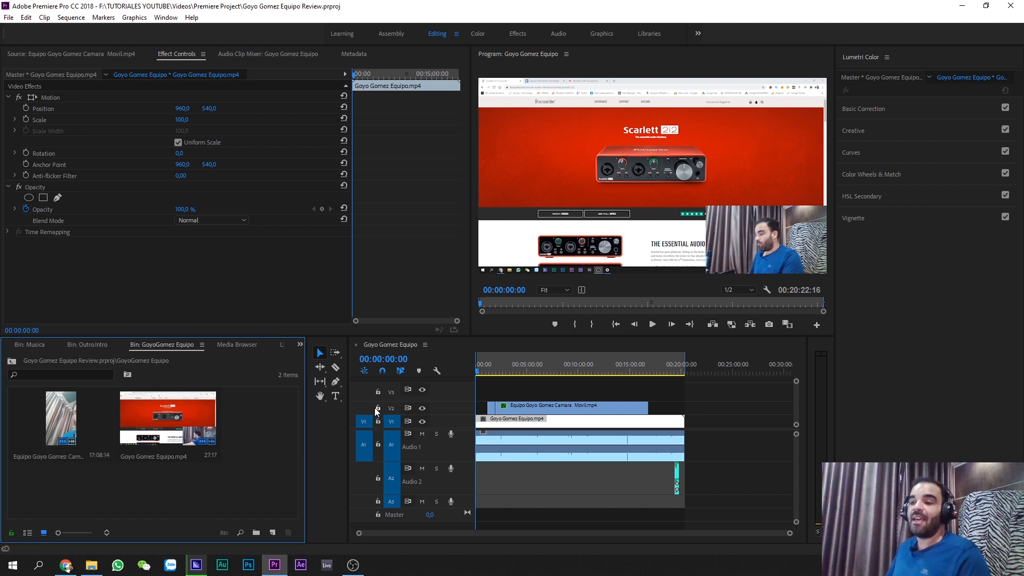